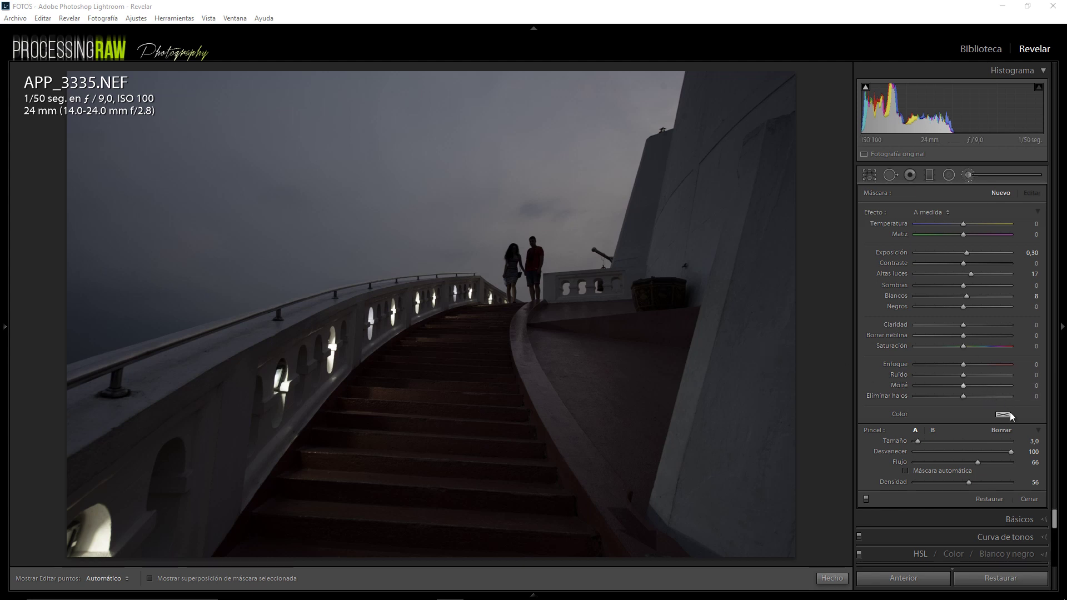
Step: Close the right-wall brush adjustment (exposure 0.30, highlights 17, whites 8)
left_click(831, 577)
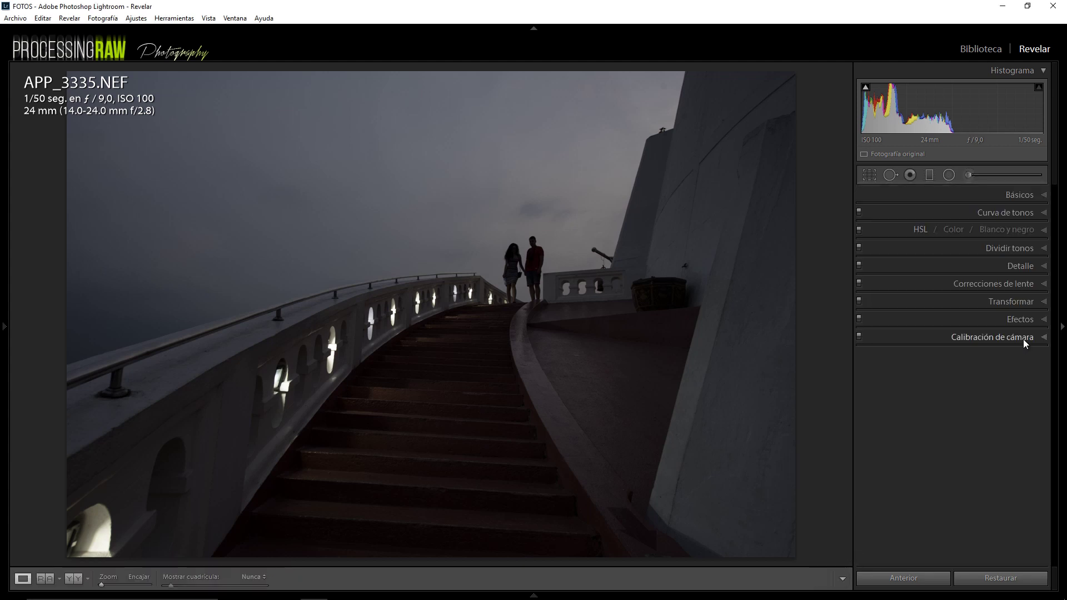
Step: In Camera Calibration, push Blue Primary saturation up to +100
left_click(1023, 337)
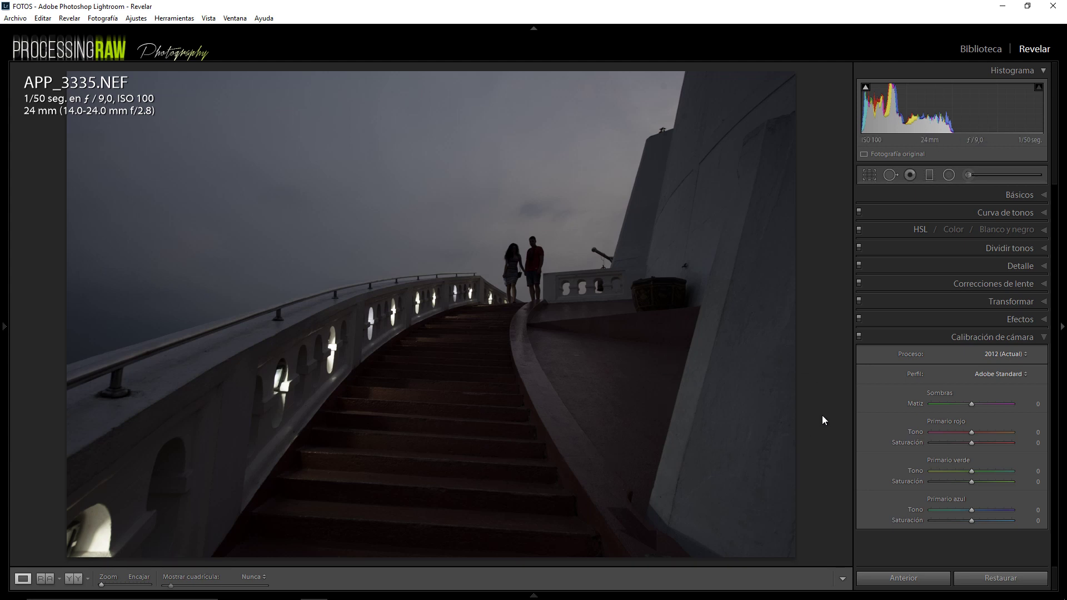
left_click_drag(985, 519, 1019, 525)
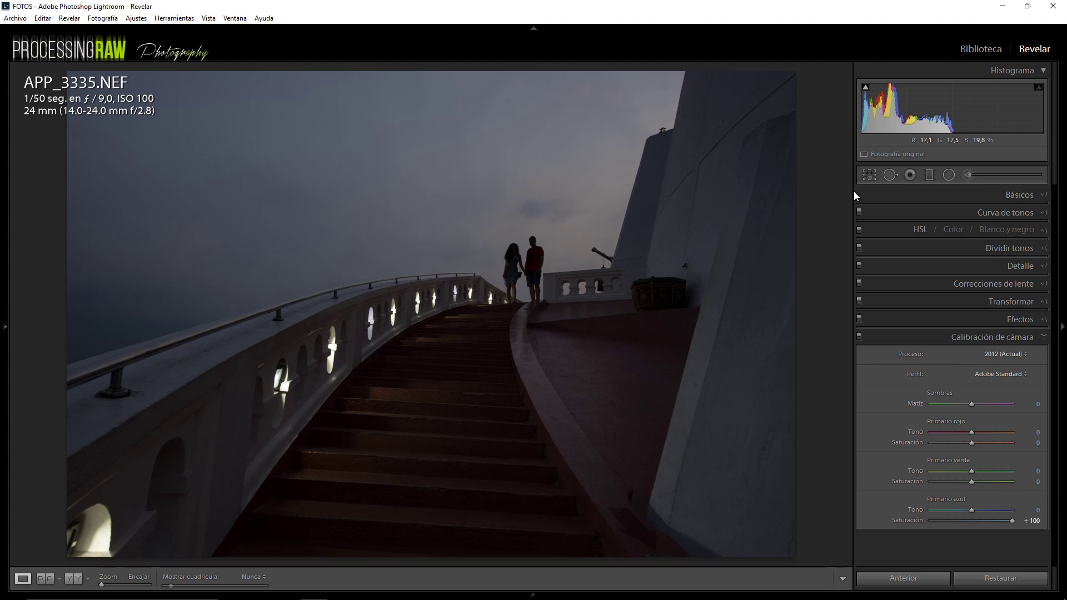
Step: In Basic, set temperature 6863, exposure +1.23, highlights -92 and shadows +15
left_click(1025, 195)
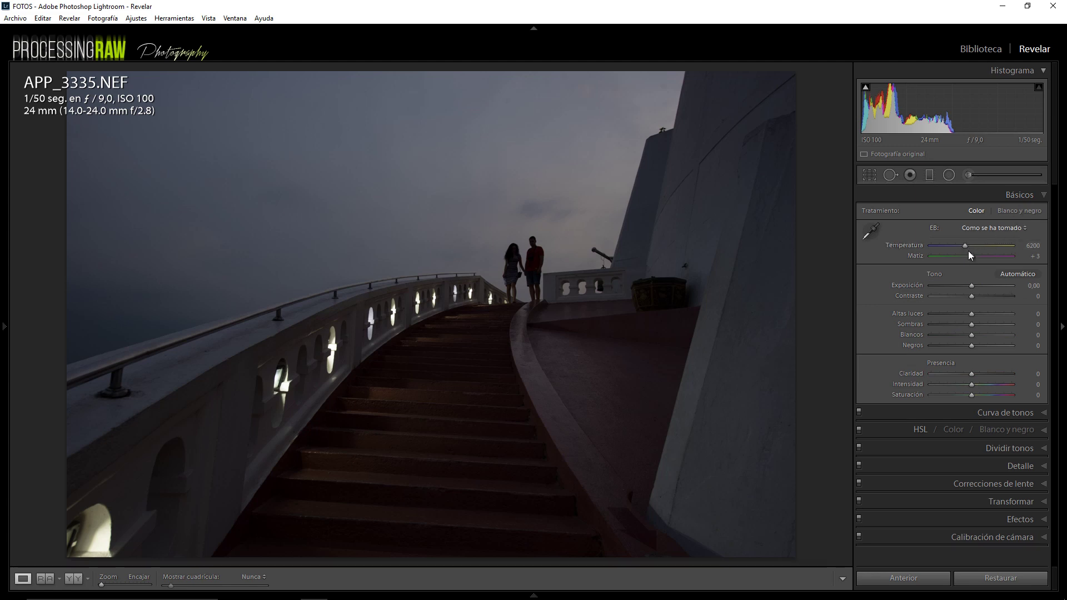
left_click_drag(968, 246, 971, 245)
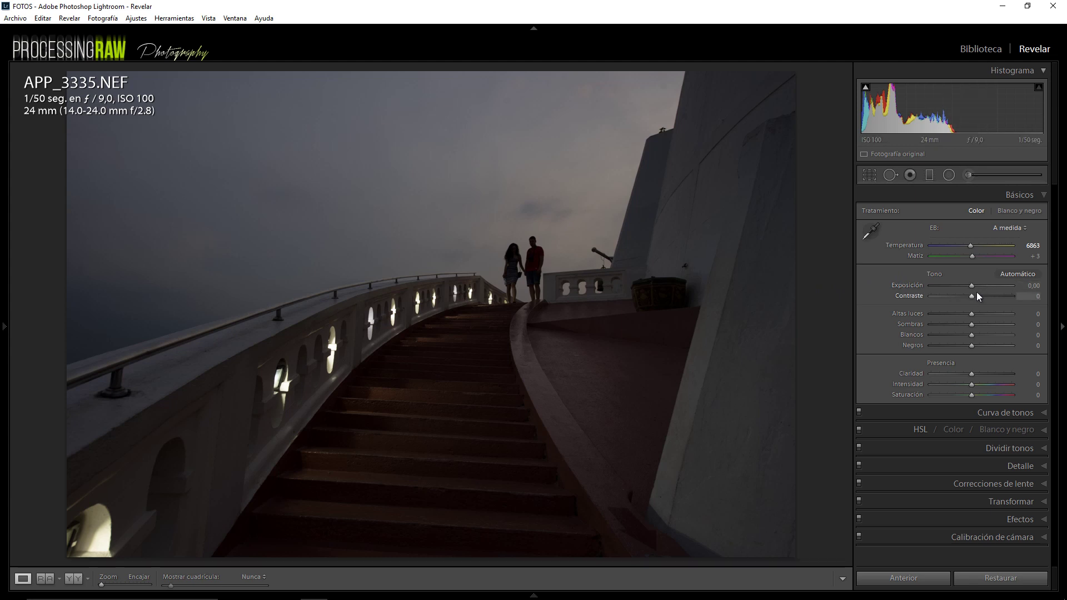
left_click_drag(971, 285, 977, 285)
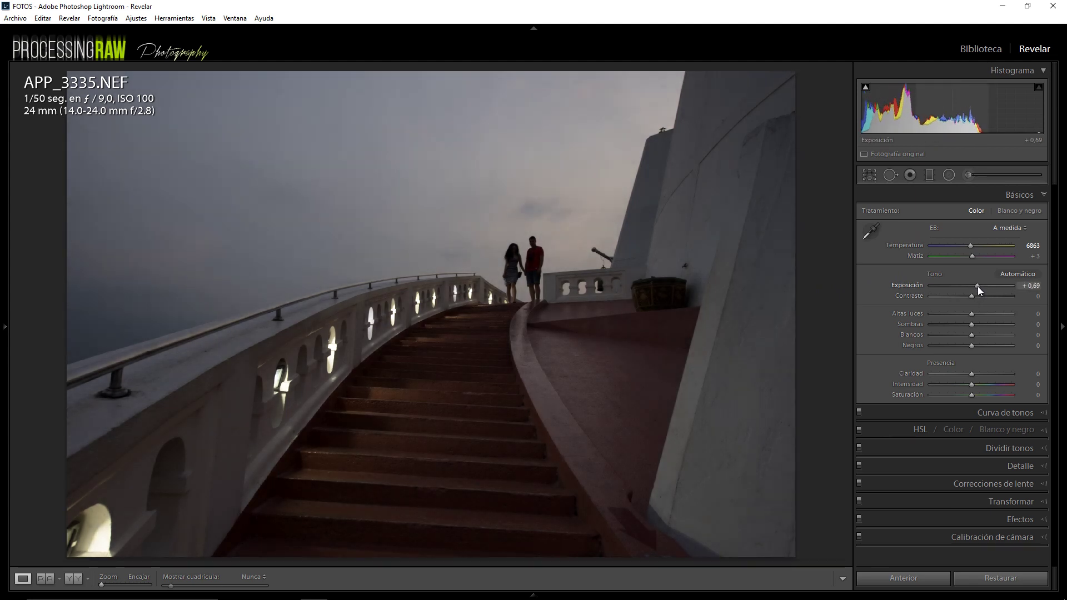
mouse_move(978, 286)
left_mouse_down()
mouse_move(974, 314)
mouse_move(995, 312)
mouse_move(929, 316)
mouse_move(974, 326)
left_mouse_up()
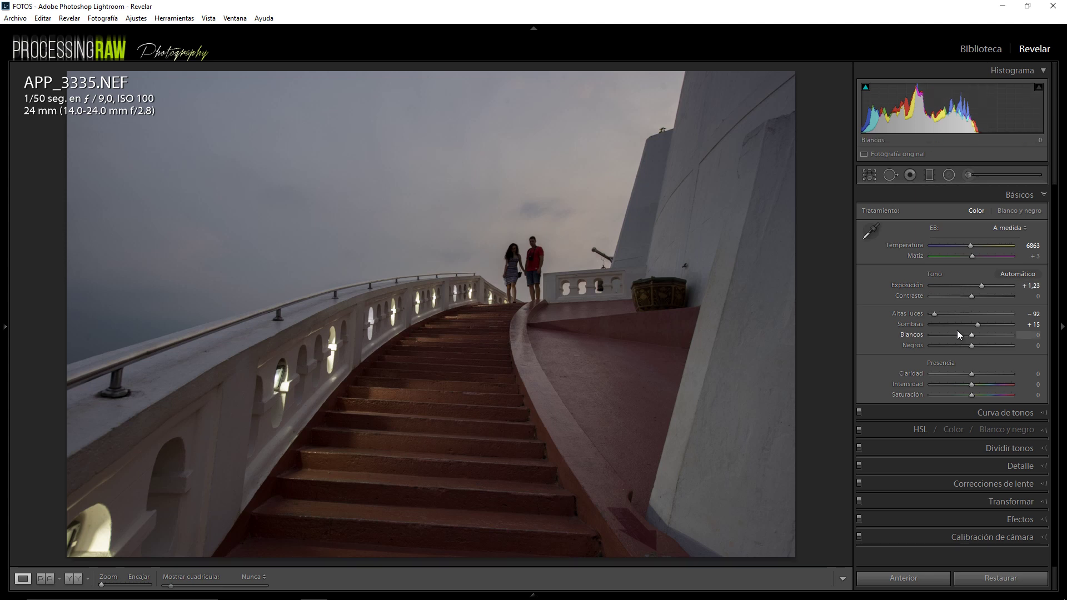
Step: Set whites to +42, blacks to +3, clarity to -26 and vibrance to +3
mouse_move(973, 338)
left_mouse_down()
mouse_move(962, 335)
mouse_move(981, 336)
left_mouse_up()
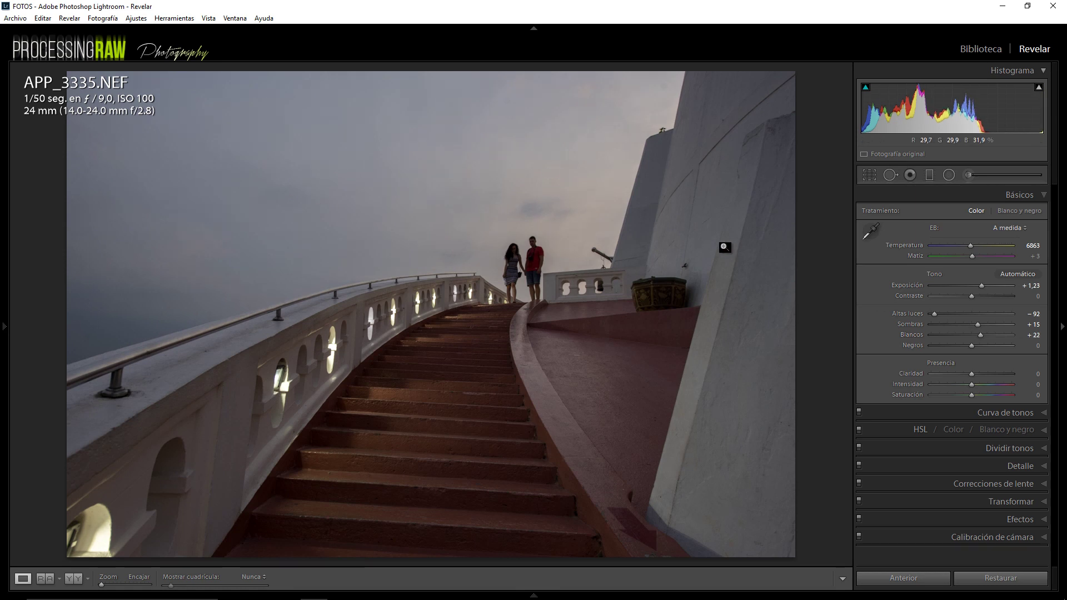
left_click_drag(981, 336, 992, 335)
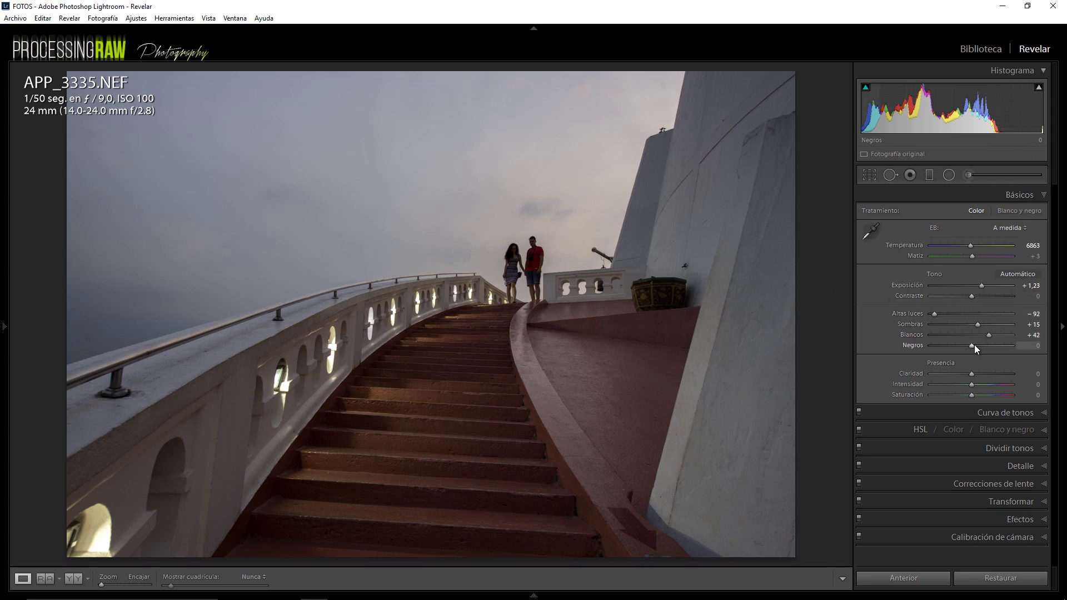
left_click_drag(971, 345, 962, 373)
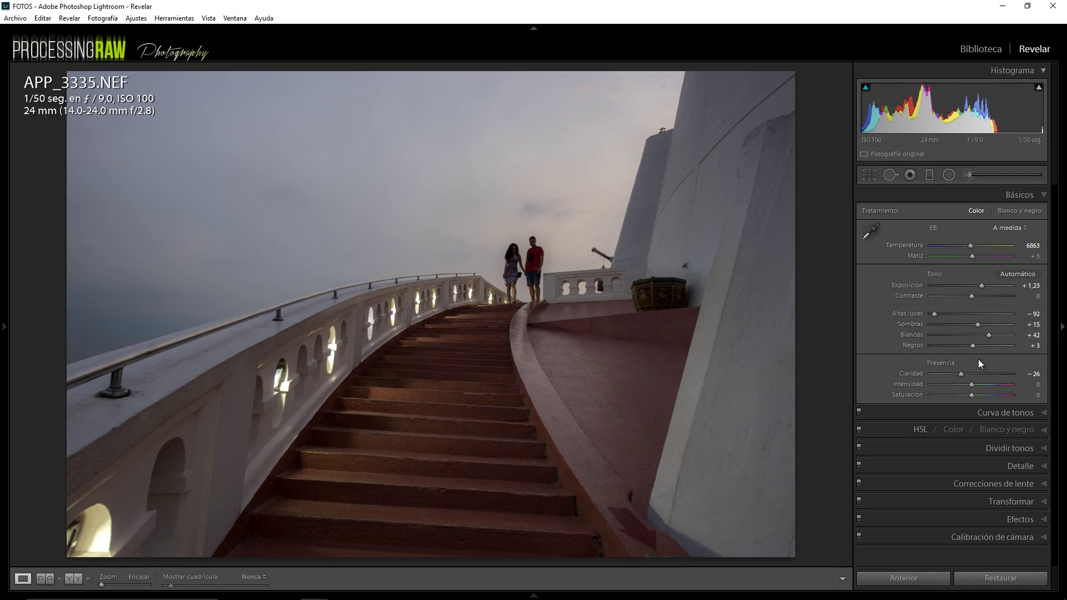
left_click_drag(975, 385, 971, 387)
Step: Turn on chromatic aberration removal and Nikon lens profile corrections
left_click(1015, 482)
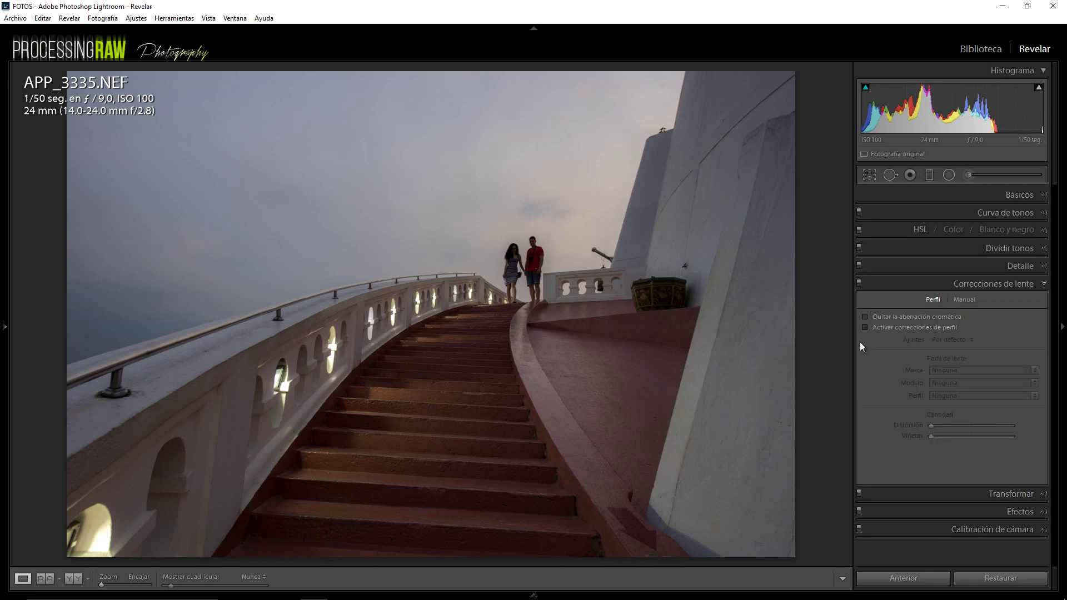
left_click(864, 317)
left_click(865, 327)
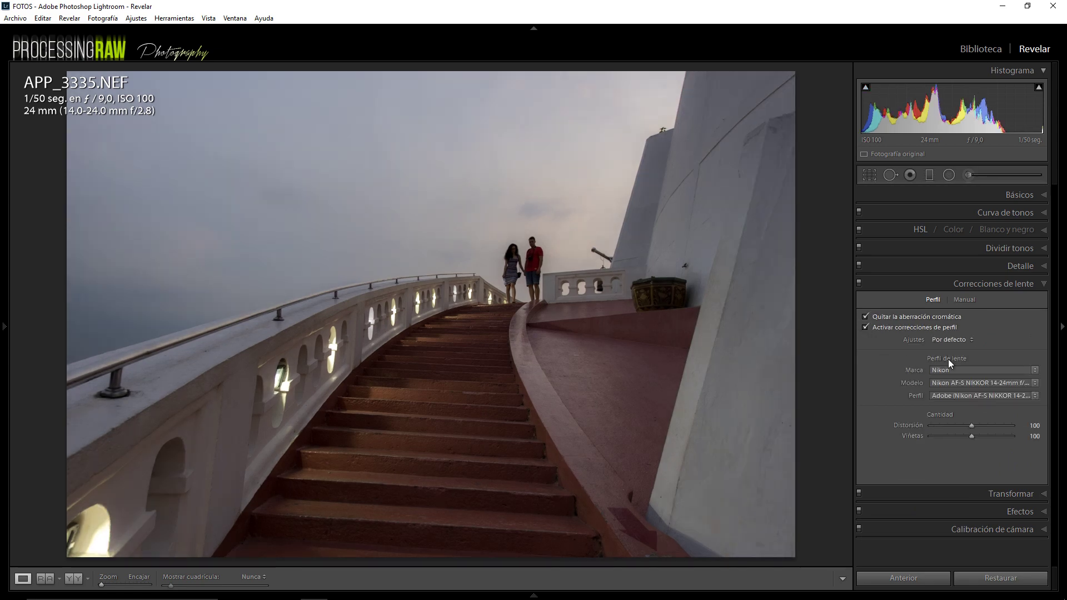
left_click(1010, 492)
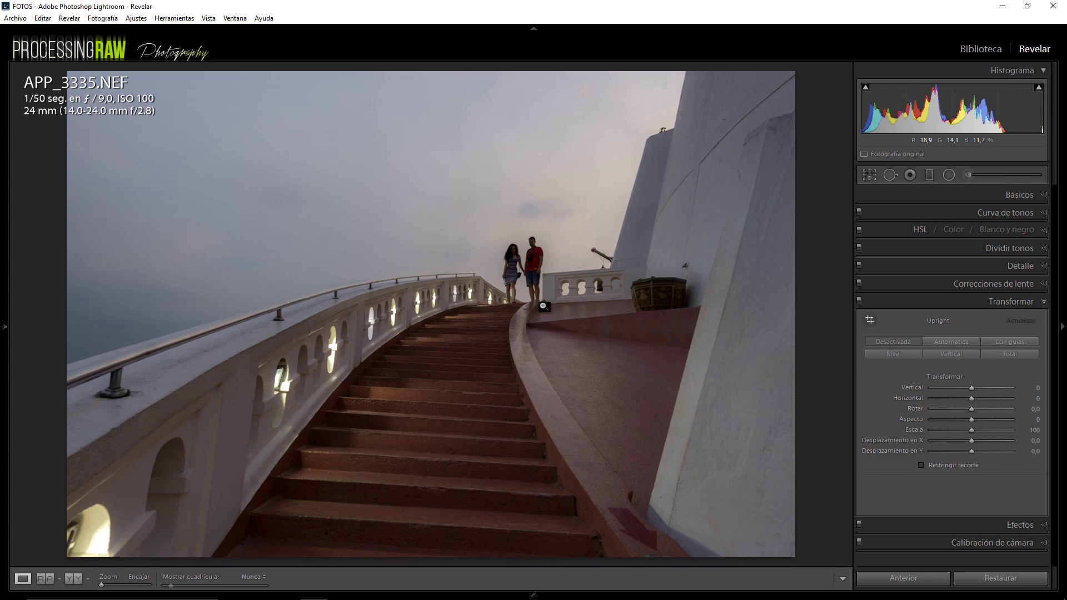
Step: Apply Auto Upright and set vertical perspective correction to -25
left_click(948, 342)
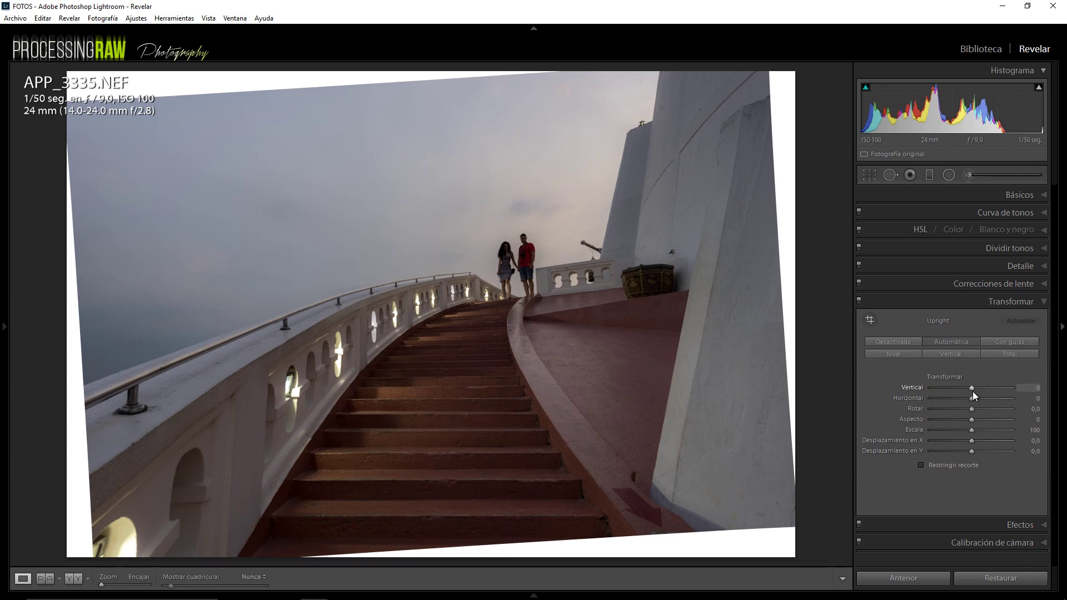
left_click_drag(971, 389, 975, 388)
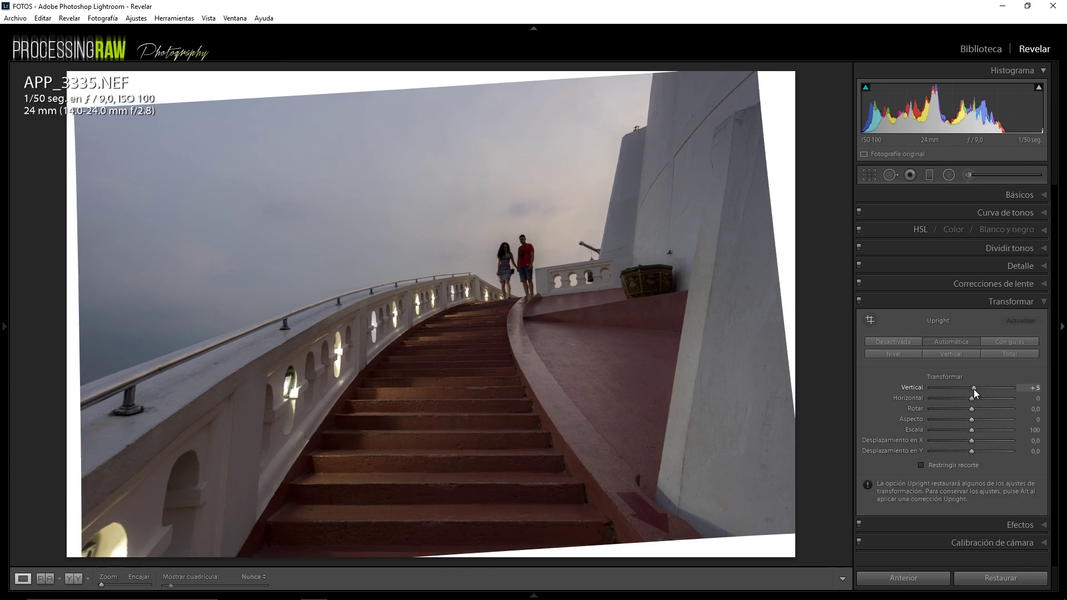
left_click_drag(972, 389, 972, 389)
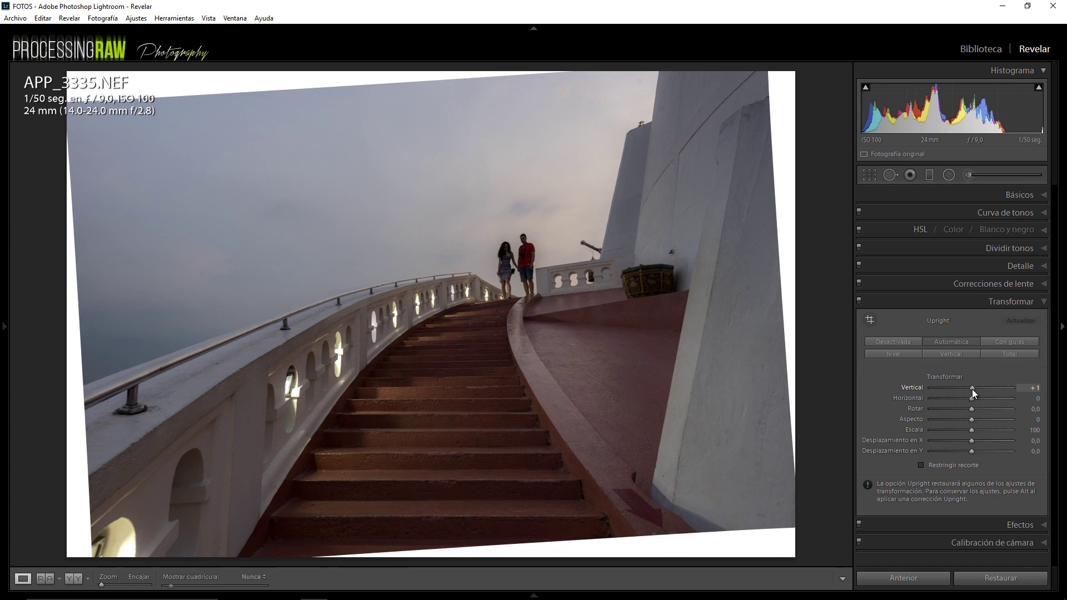
left_click_drag(970, 389, 961, 389)
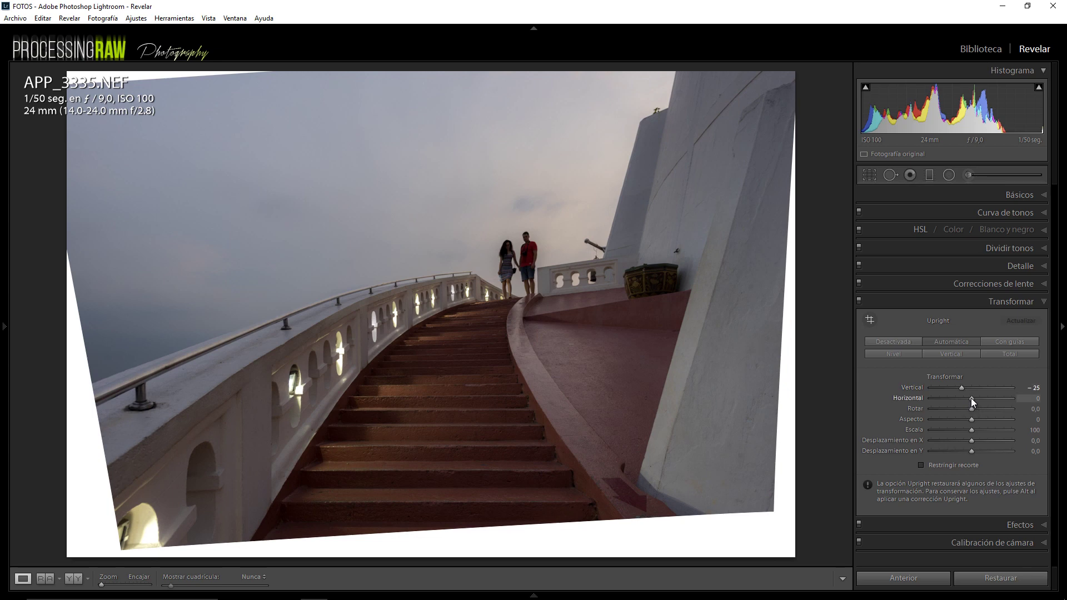
left_click_drag(970, 398, 979, 407)
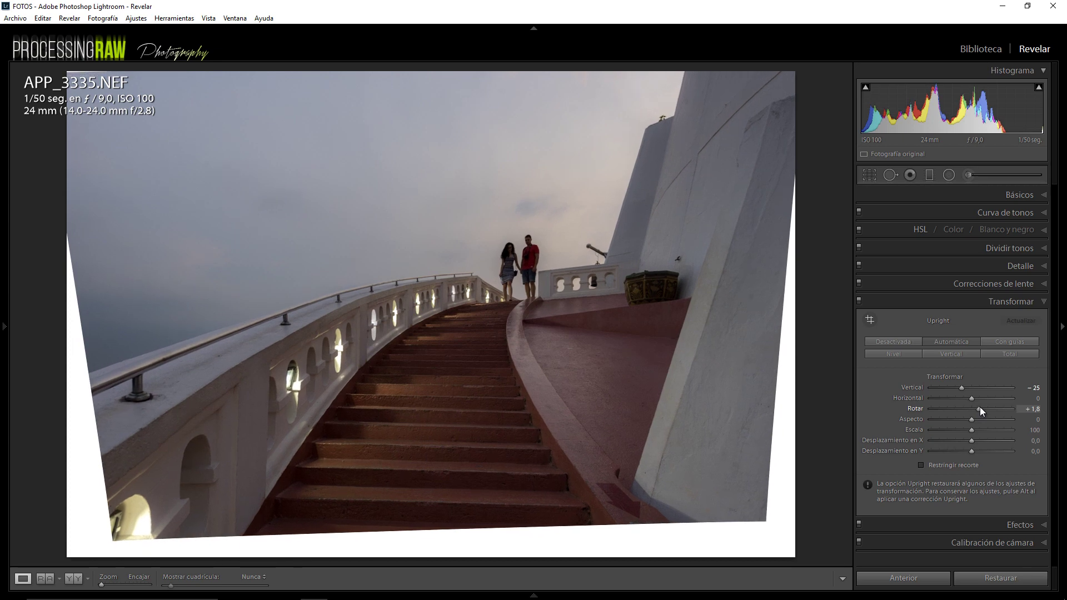
Step: Rotate the photo to +2.6 and constrain the crop to remove white borders
key("Up")
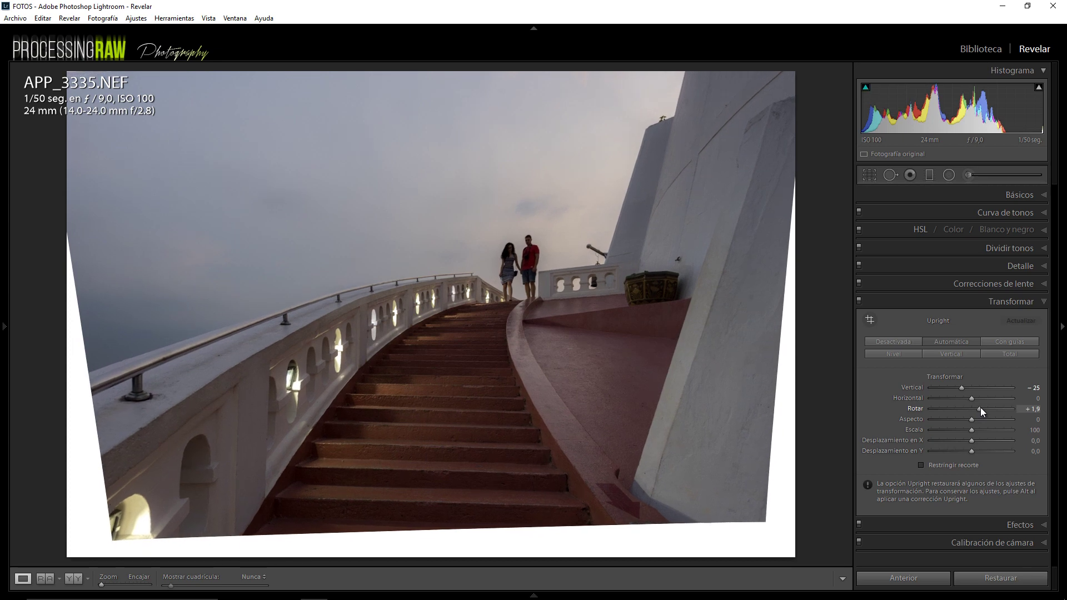
key("Up")
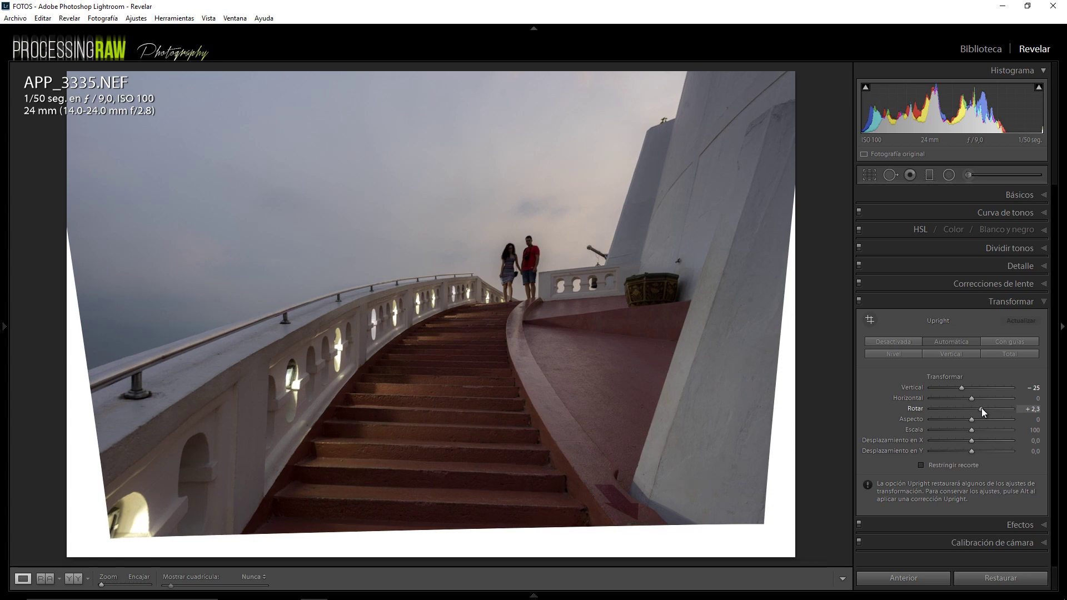
key("Up")
key("Up")
key("Up")
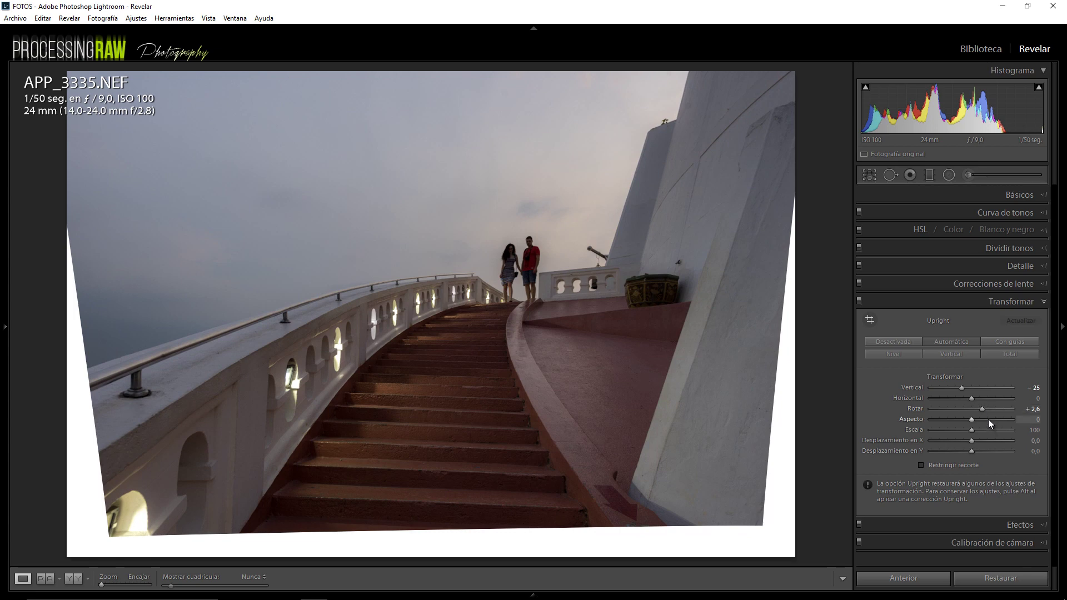
left_click(920, 465)
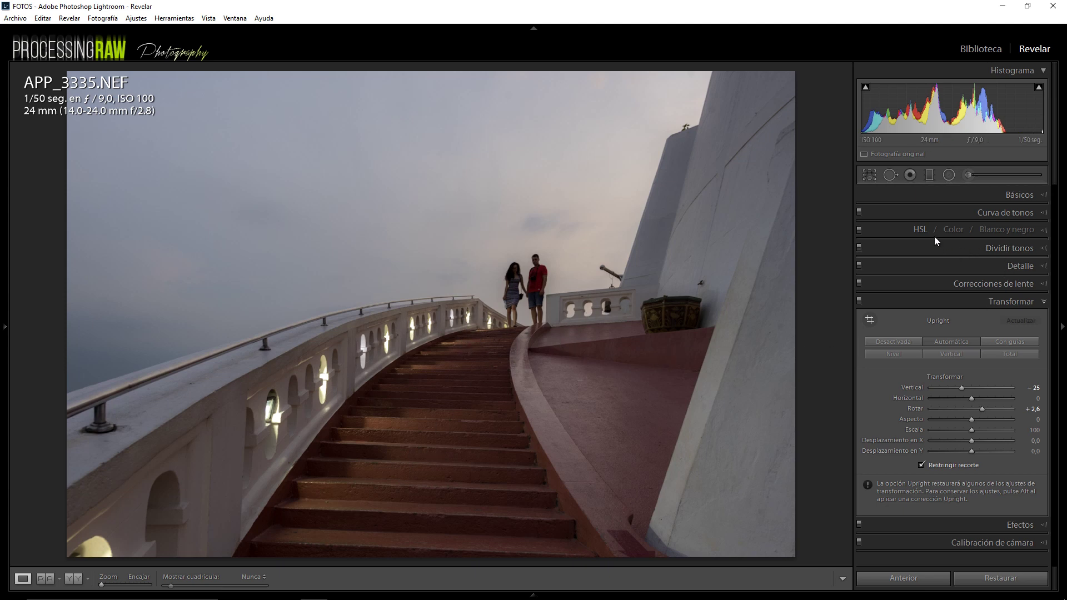
Step: Shift the stairs' red/orange hue to -33/-35 with the targeted adjustment tool
left_click(919, 229)
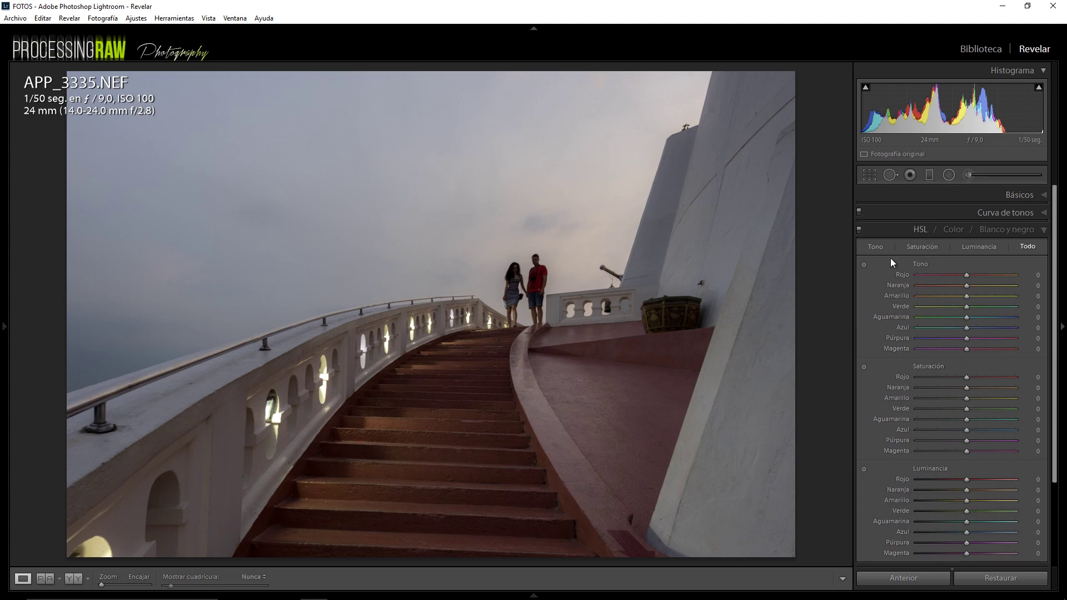
left_click(863, 265)
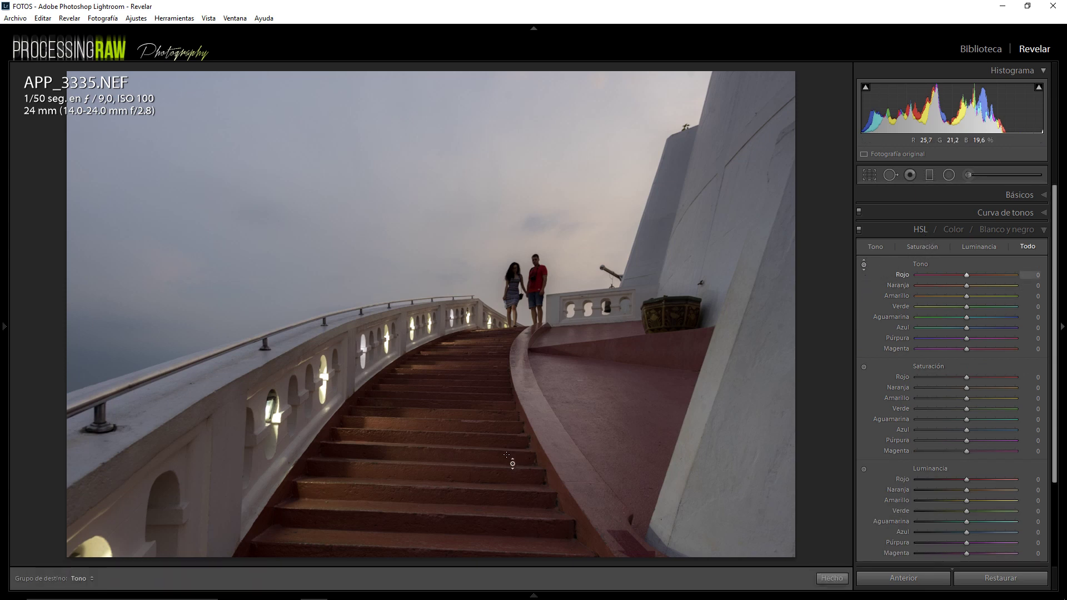
left_click_drag(507, 454, 508, 465)
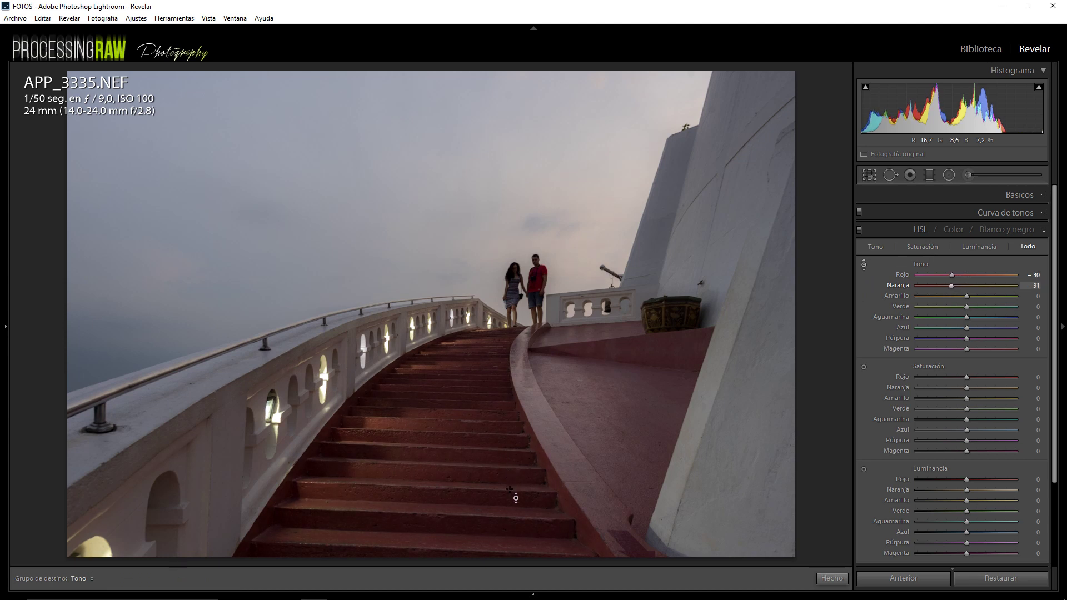
left_click_drag(516, 500, 526, 506)
Step: Raise red/orange saturation to +10/+9 and luminance to +15/+12 on the stairs
left_click(863, 367)
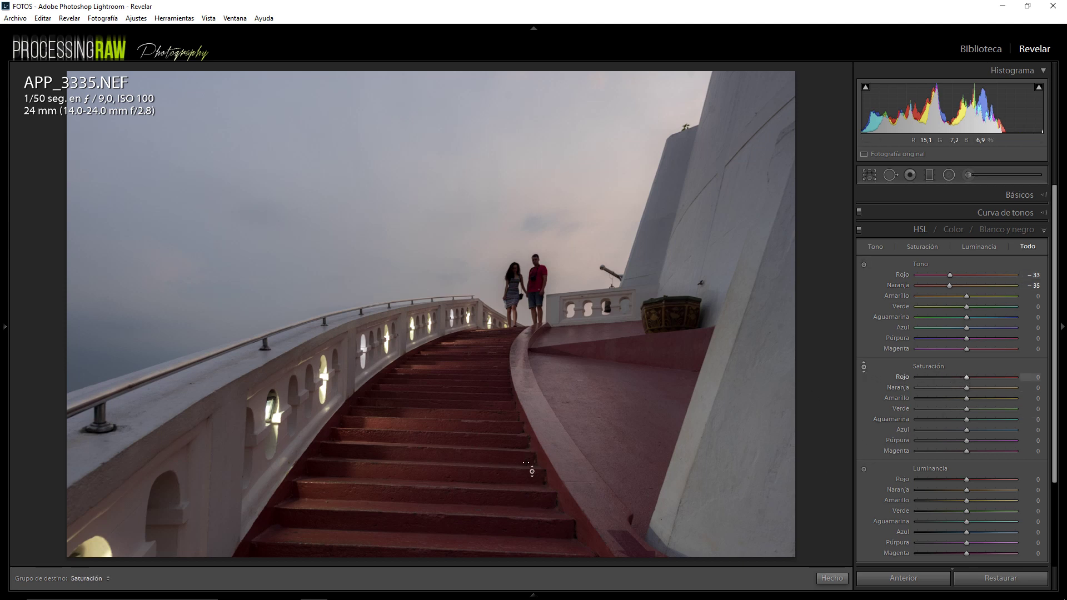
left_click_drag(531, 479, 522, 444)
left_click(863, 468)
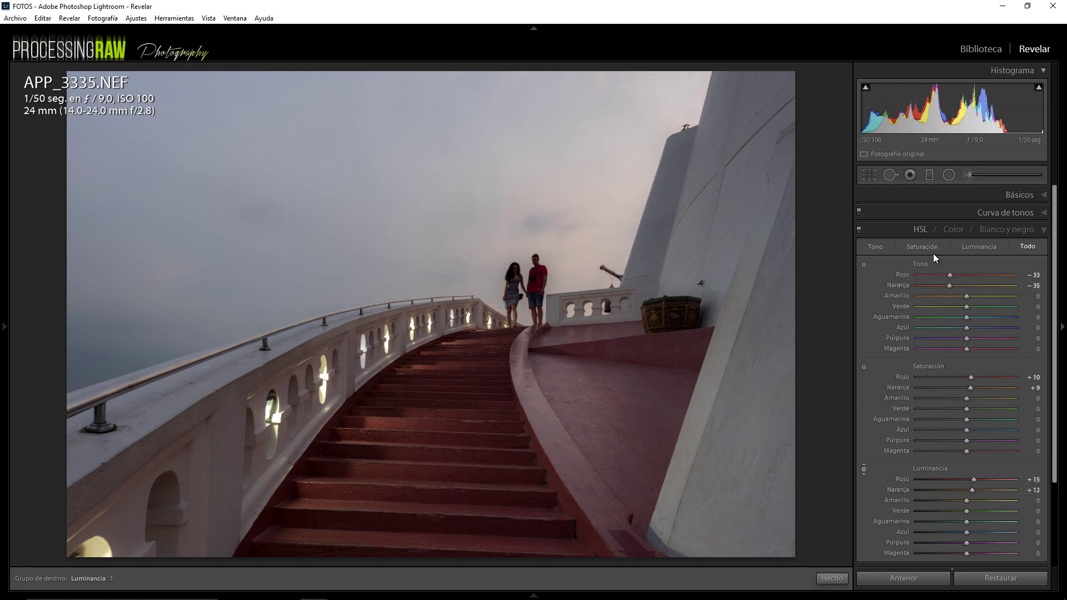
left_click(918, 232)
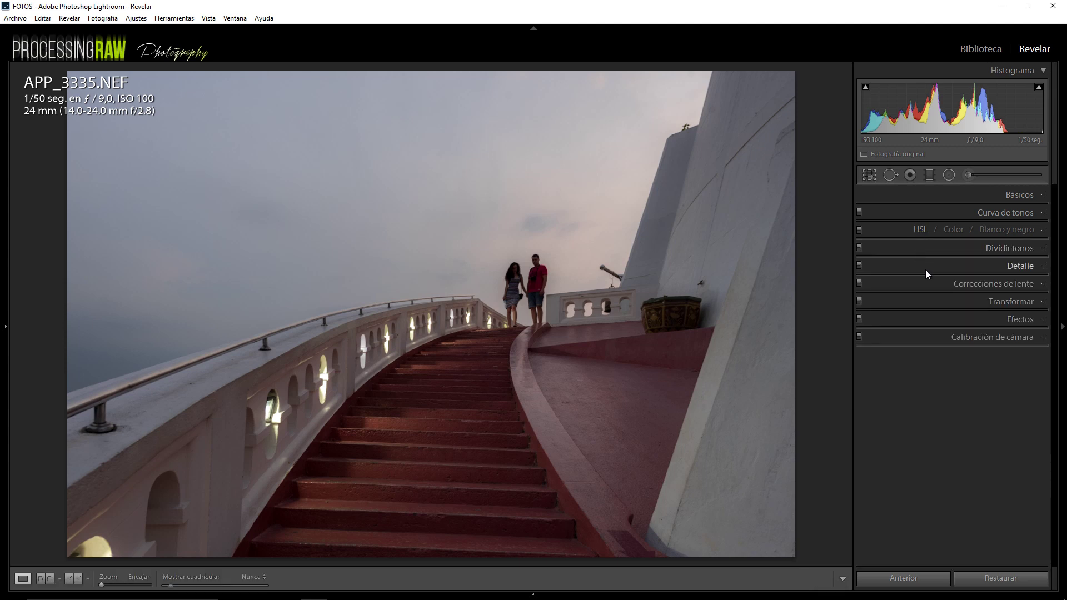
Step: Give the split-toning highlights a warm tint at hue 12
left_click(1003, 251)
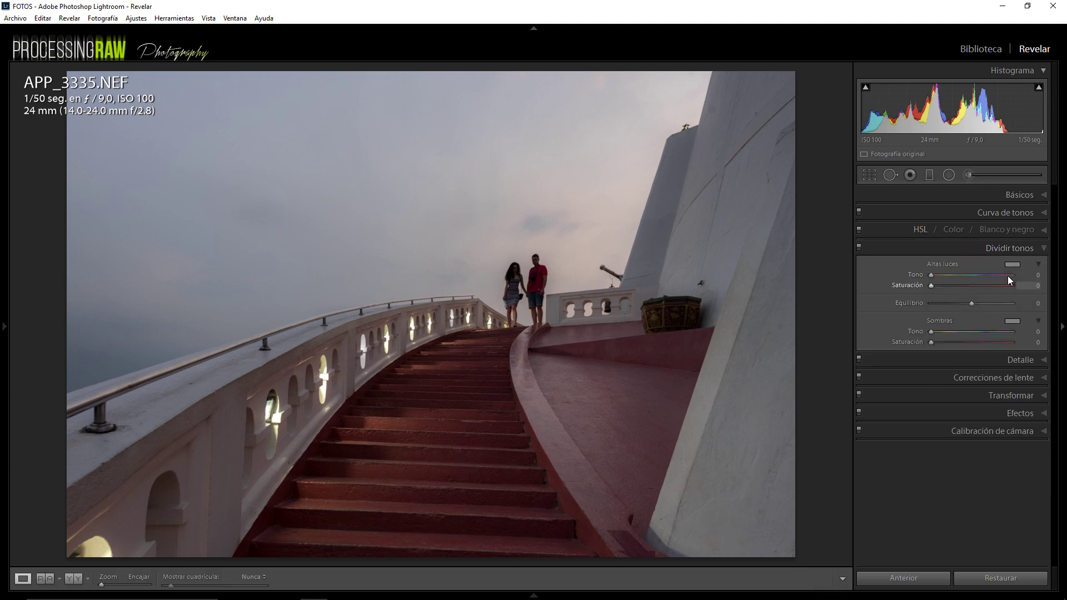
left_click(1011, 263)
left_click_drag(970, 290, 907, 328)
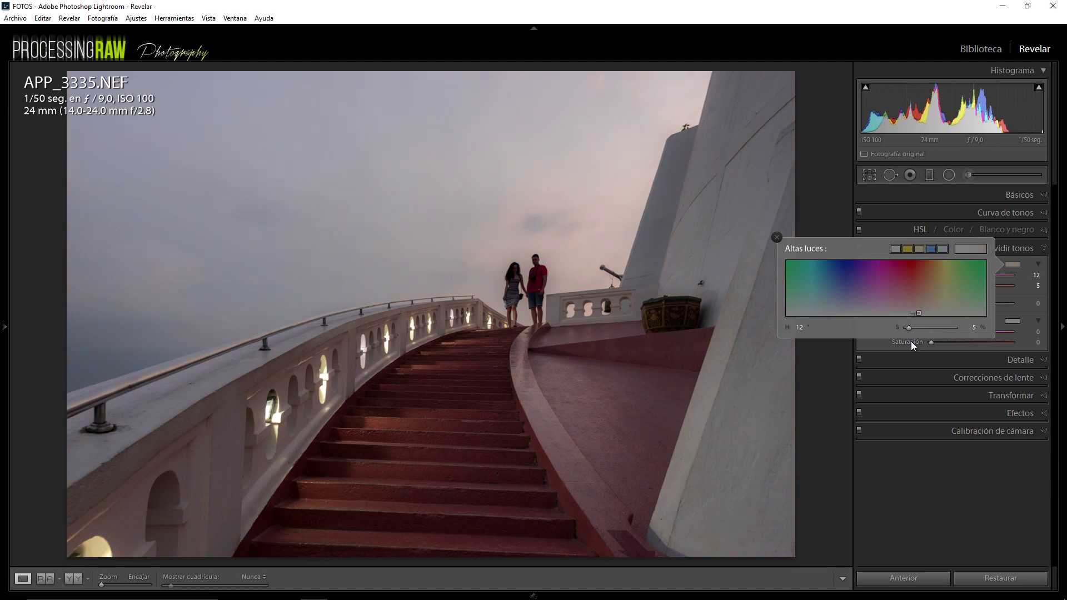
left_click(776, 238)
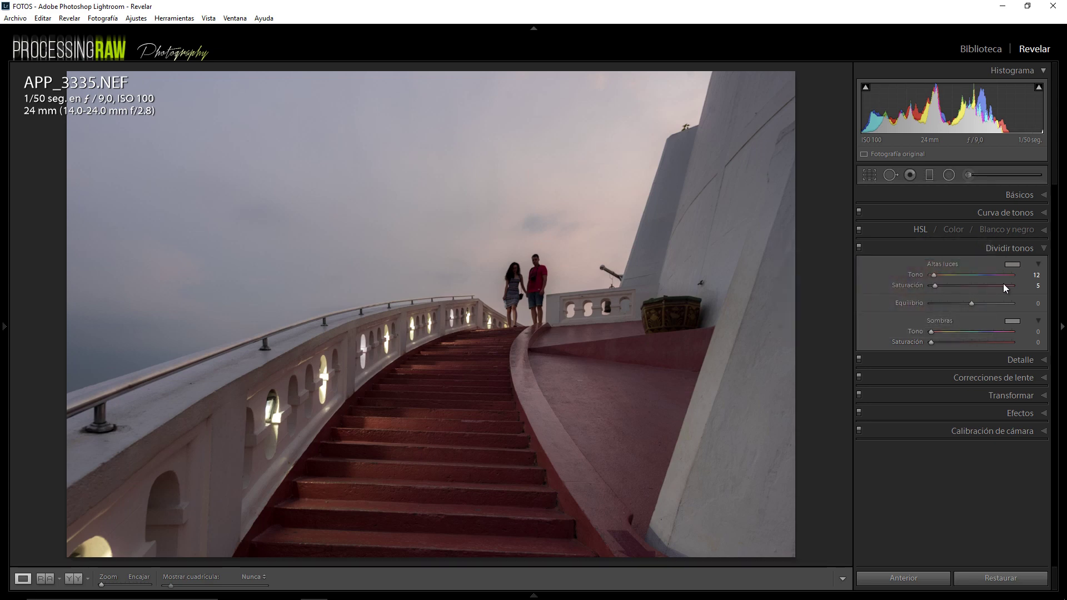
Step: Tint the shadows purple at hue 264, saturation 5, and compare with split toning off
left_click(1012, 321)
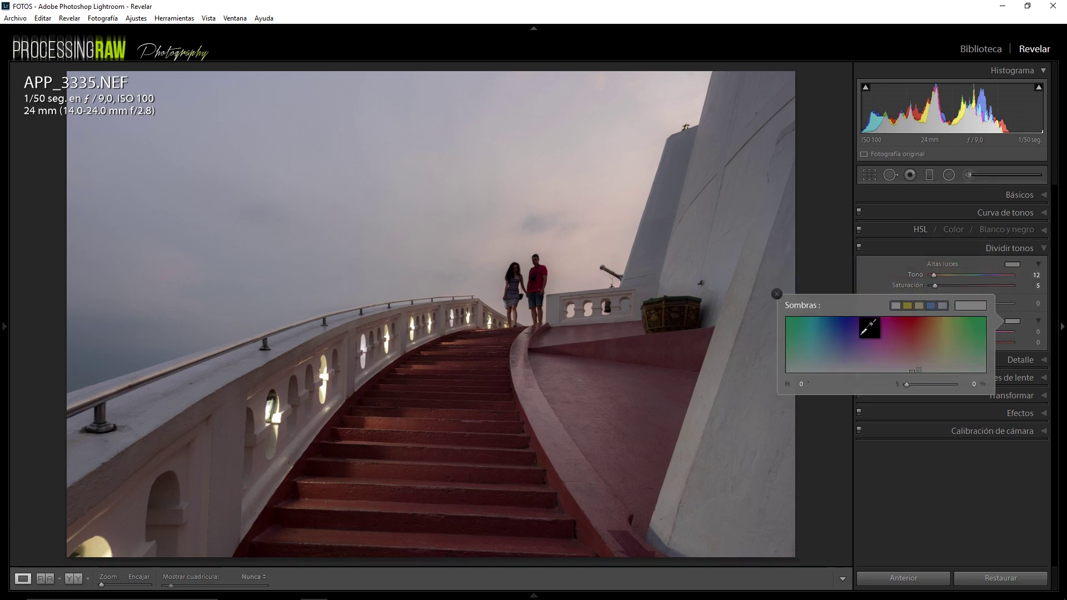
left_click_drag(868, 322, 858, 364)
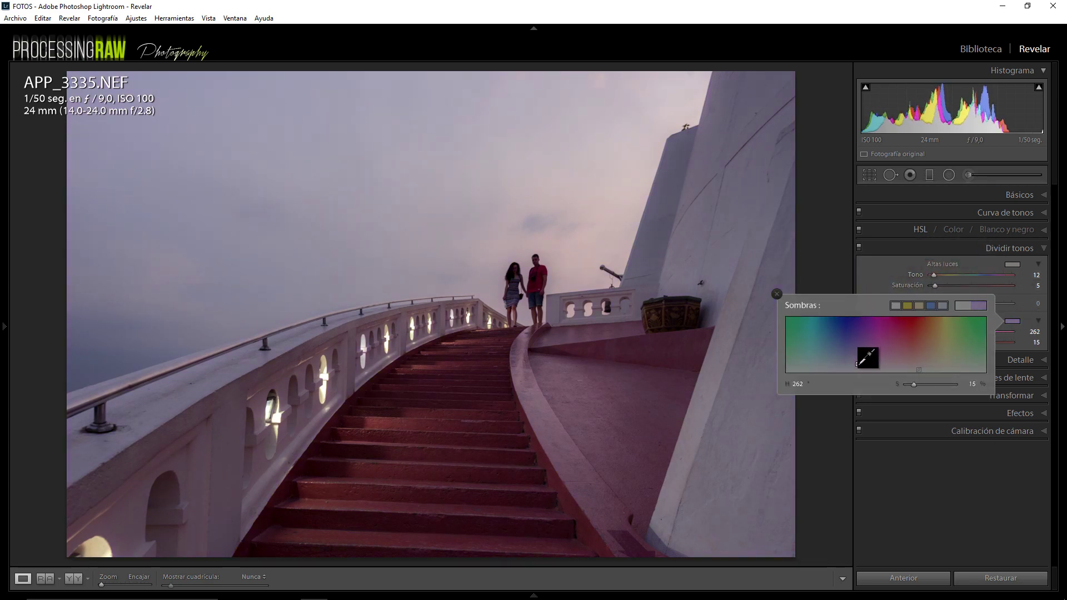
left_click_drag(913, 384, 914, 392)
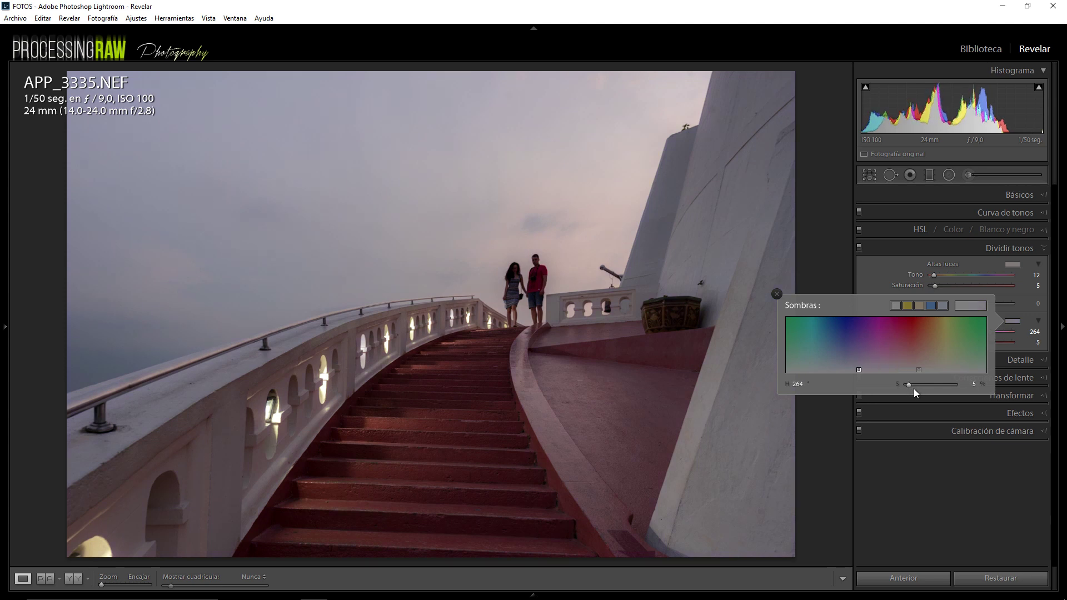
left_click(777, 294)
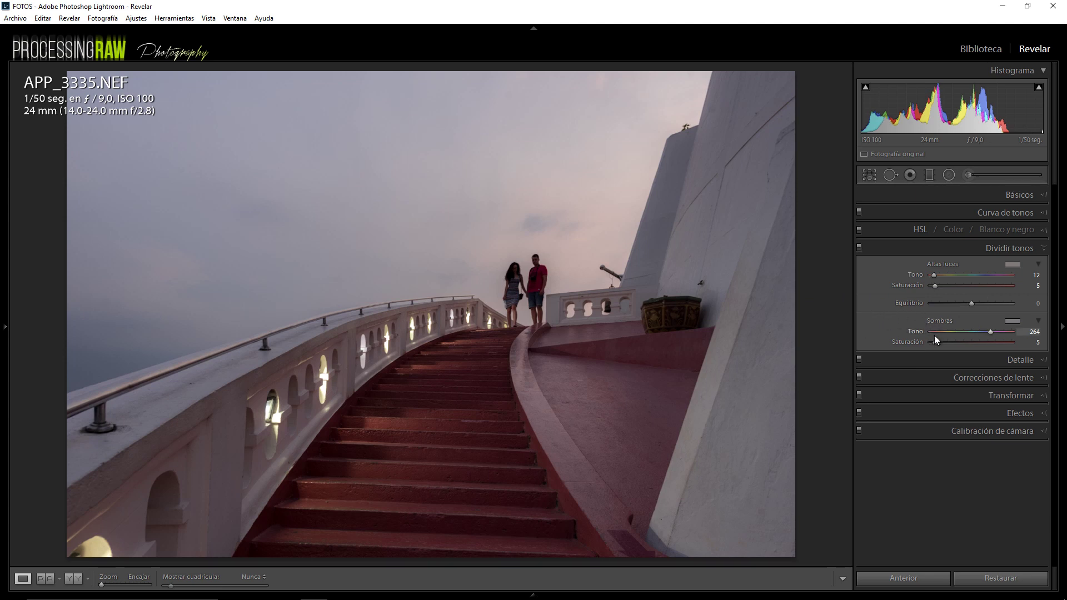
left_click(860, 247)
left_click(859, 248)
Step: Set sharpening amount 52, detail 38, masking 22 and colour noise reduction 100
left_click(1015, 360)
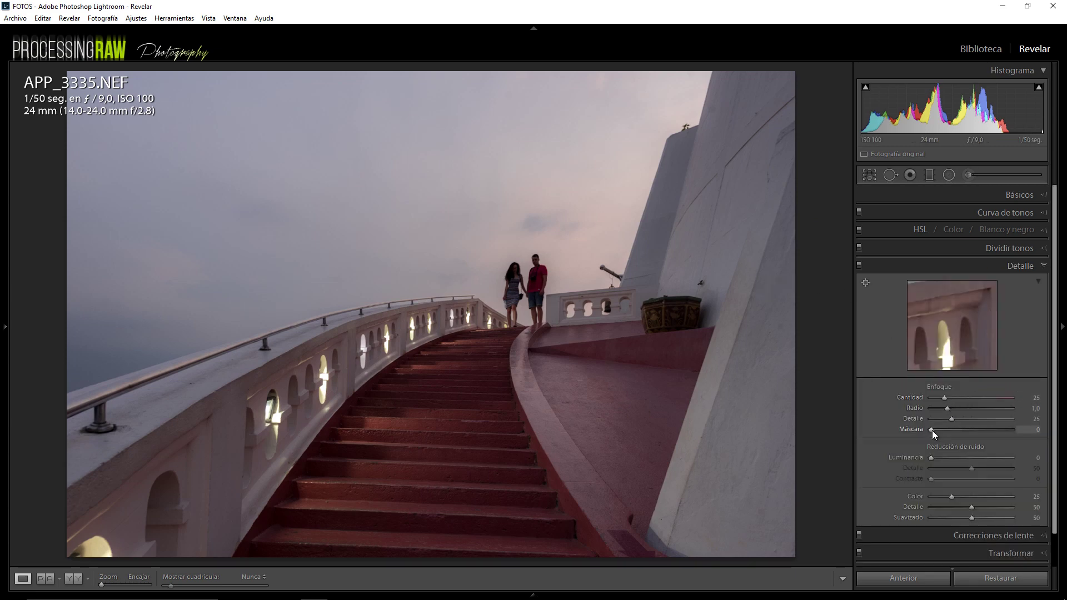
left_click_drag(931, 429, 949, 432)
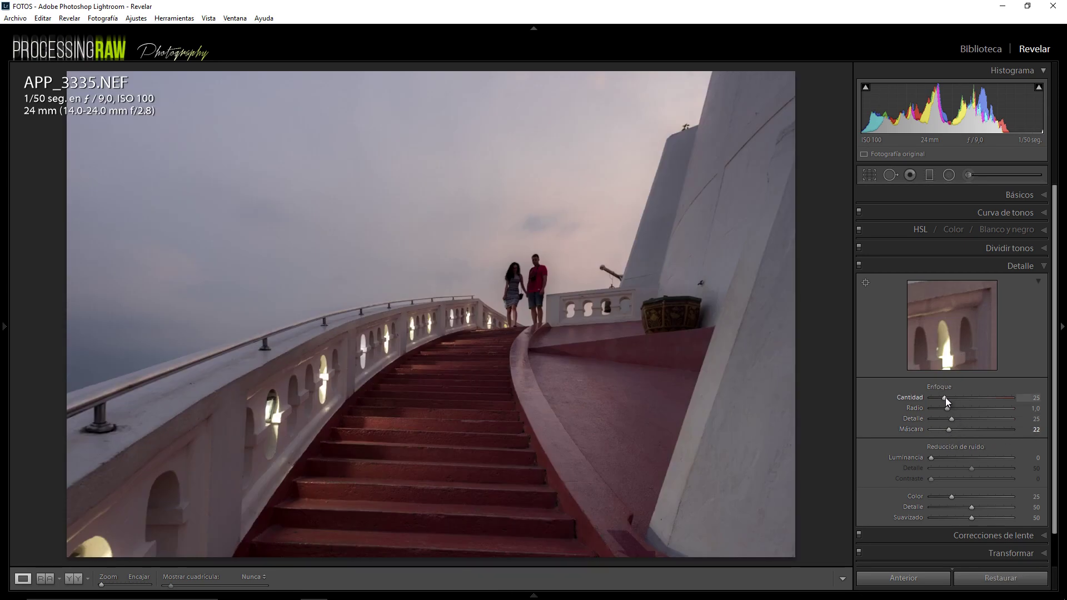
left_click_drag(945, 398, 955, 398)
left_click(959, 401)
left_click(958, 398)
left_click_drag(951, 496, 992, 494)
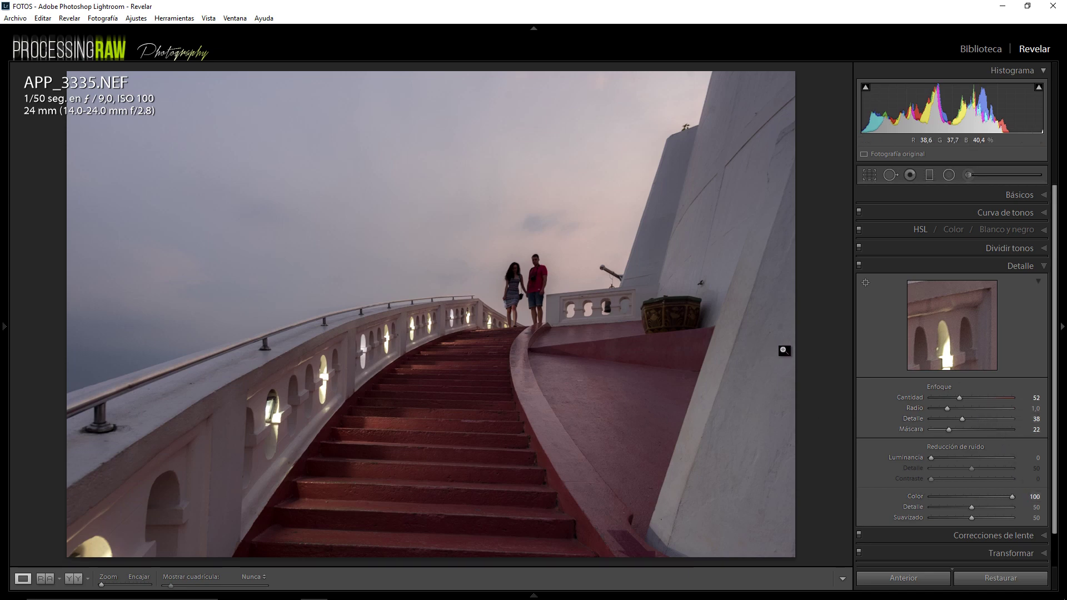
left_click(1031, 268)
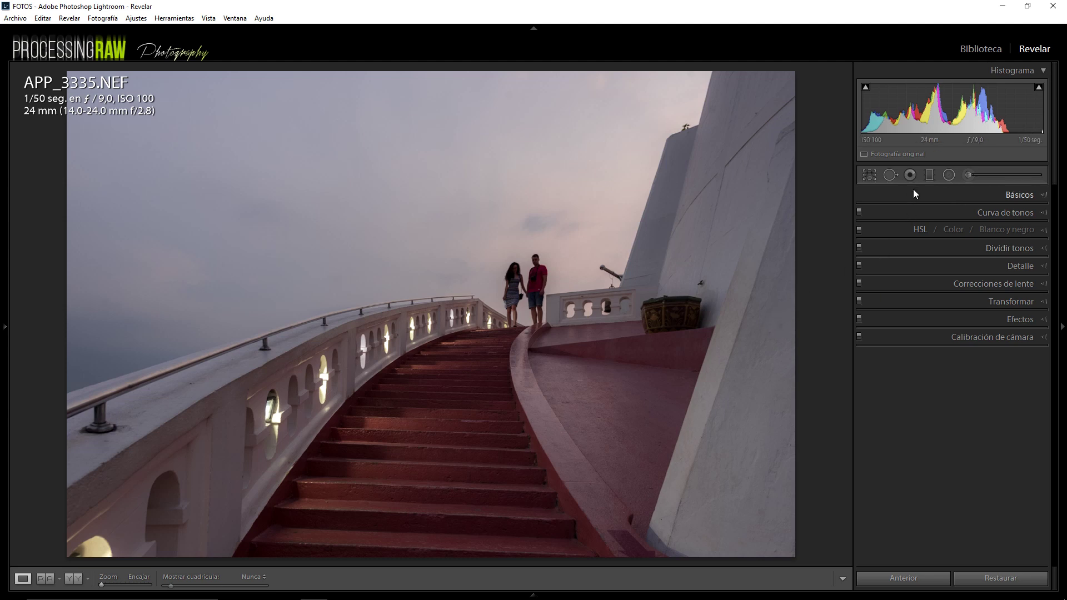
Step: Reset a graduated filter to exposure -0.96 and place it over the sky
left_click(928, 175)
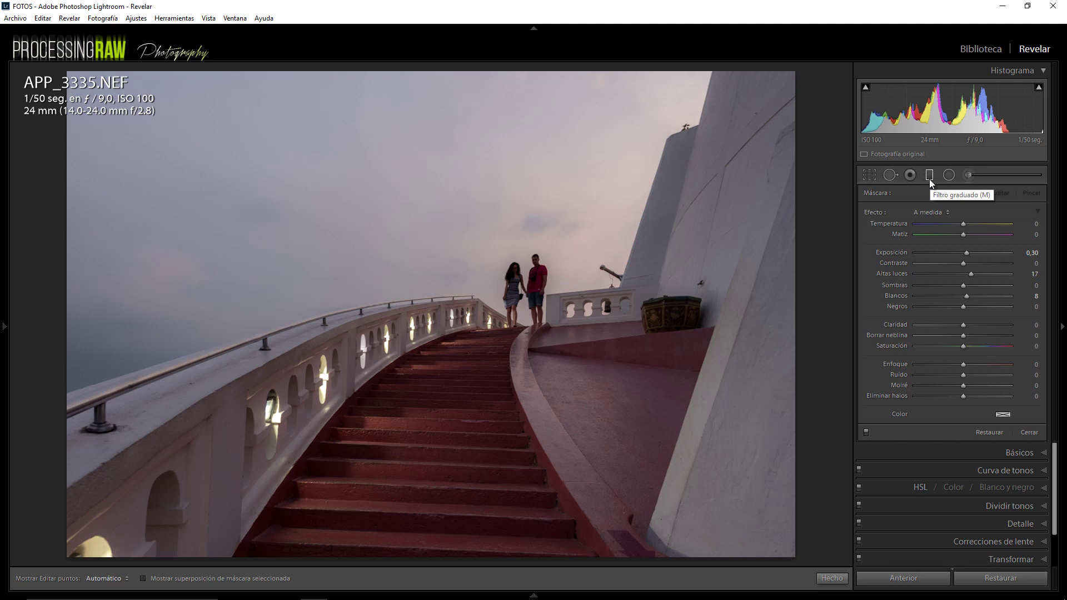
left_click(928, 178)
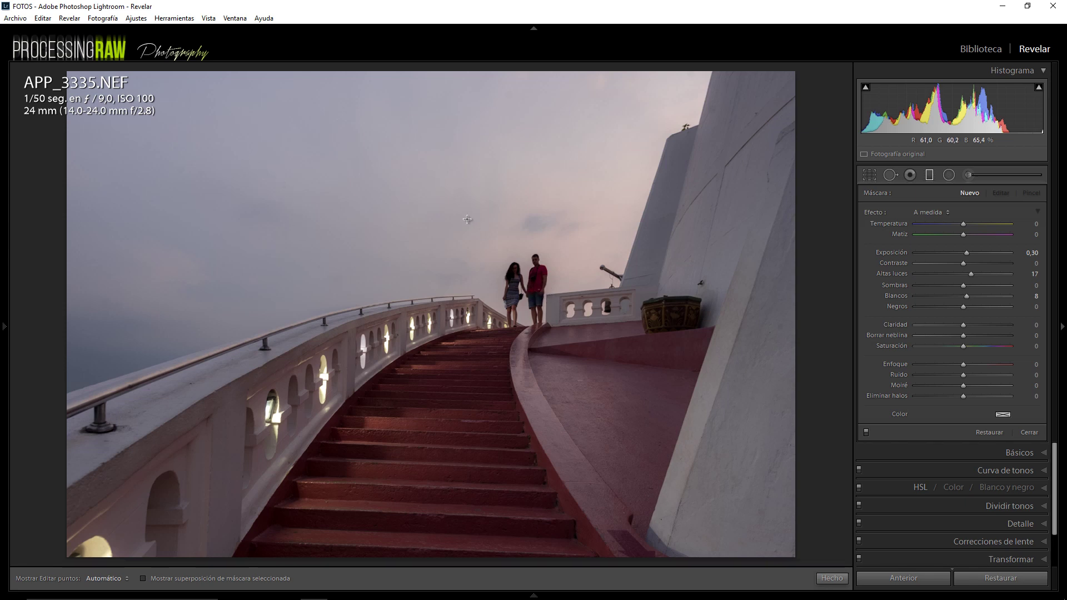
double_click(875, 213)
left_click_drag(952, 252, 950, 253)
left_click_drag(299, 179, 622, 336)
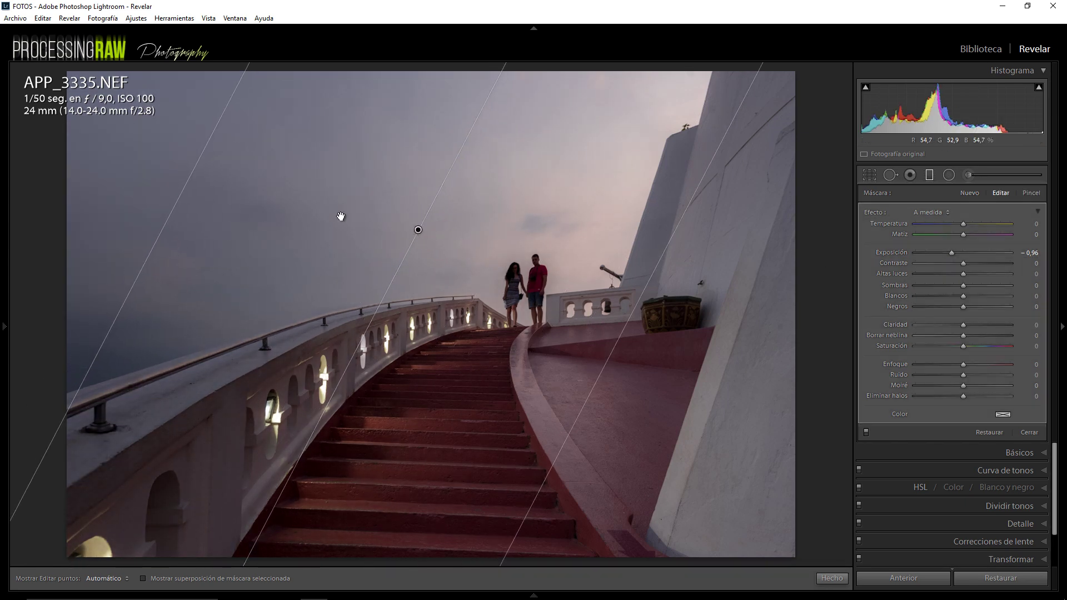
mouse_move(414, 228)
left_mouse_down()
mouse_move(286, 199)
mouse_move(323, 203)
left_mouse_up()
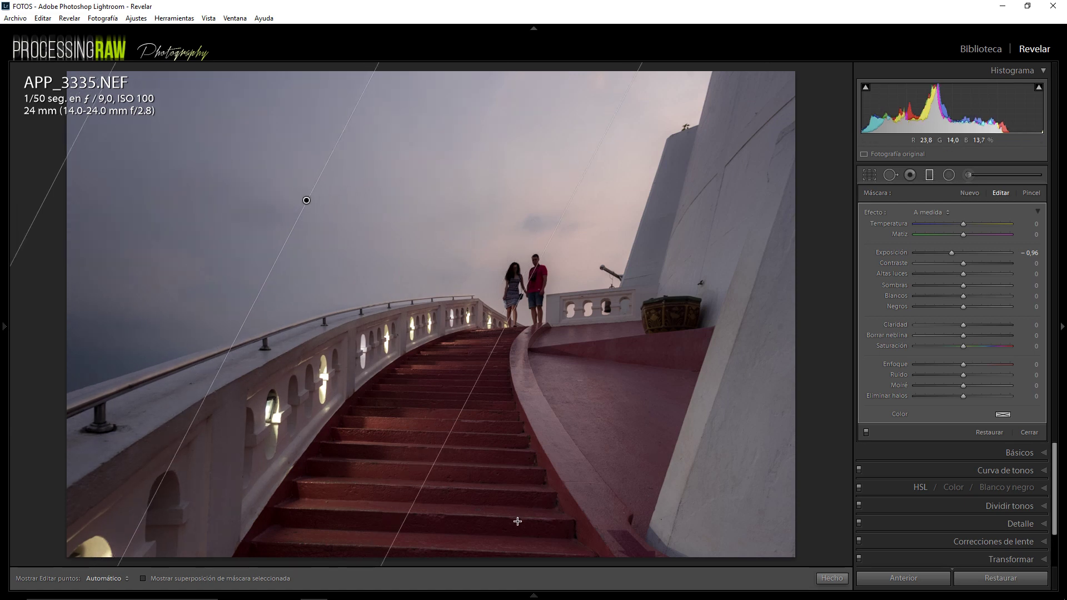
Step: Add darkening gradients over the lower stairs and the right-hand wall, then compare
left_click_drag(505, 525, 517, 346)
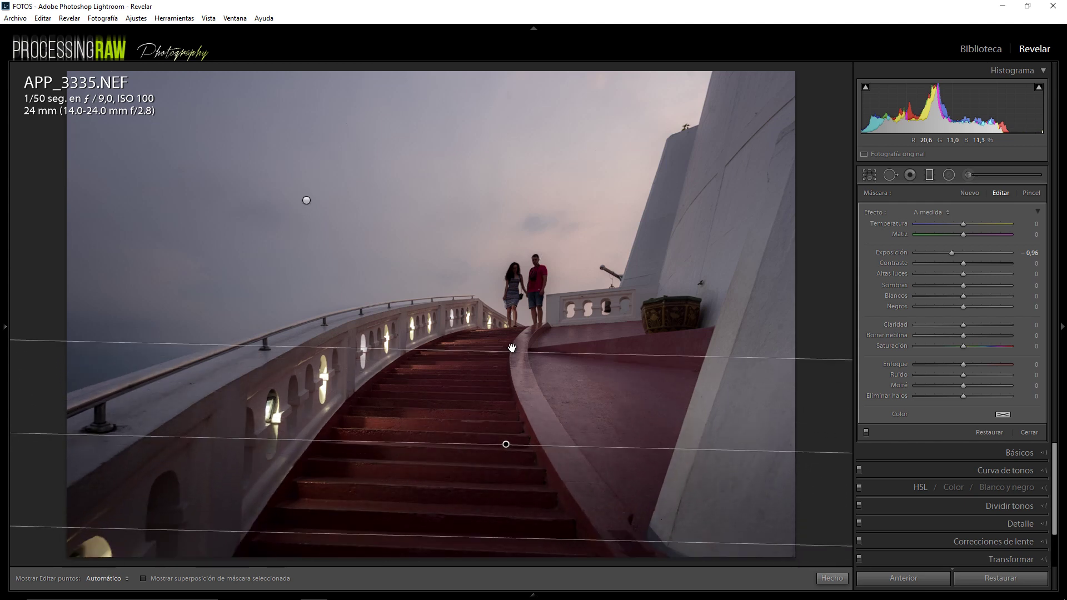
left_click_drag(510, 441, 489, 508)
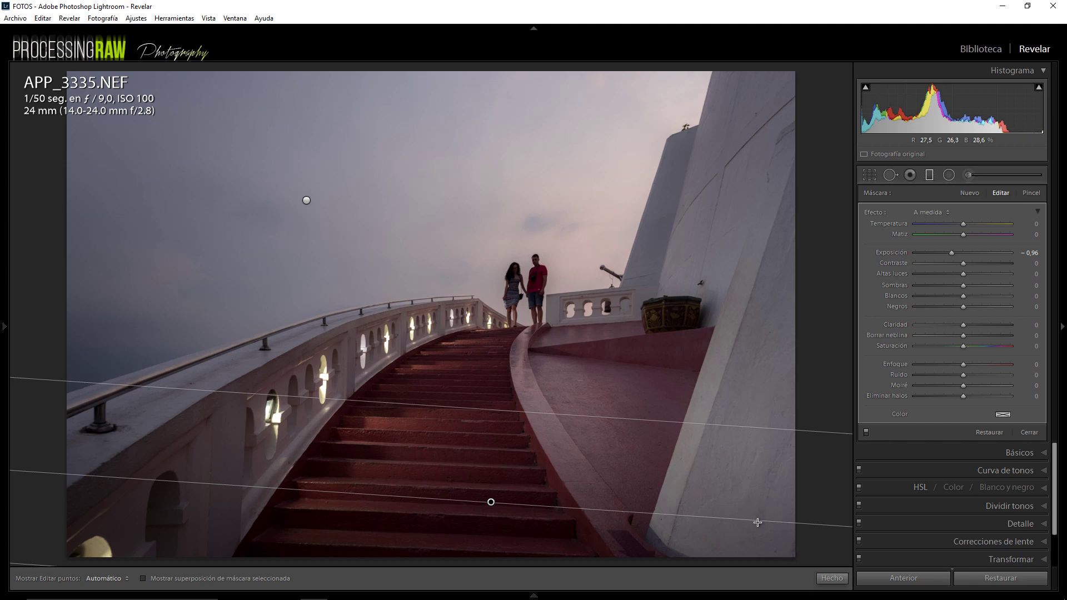
mouse_move(757, 522)
left_mouse_down()
mouse_move(587, 291)
mouse_move(567, 381)
mouse_move(685, 401)
left_mouse_up()
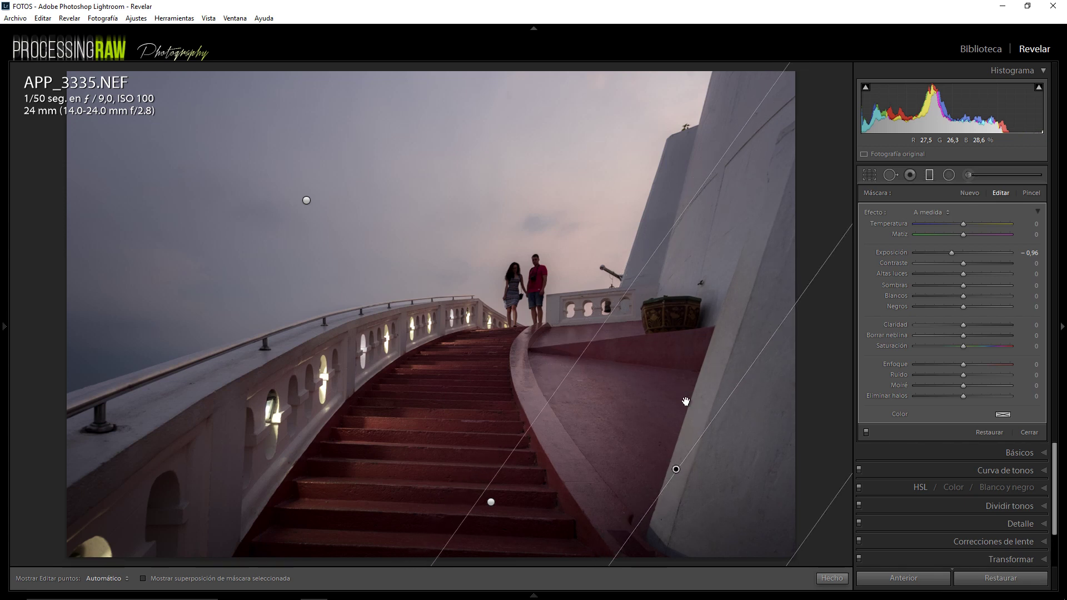
left_click(866, 432)
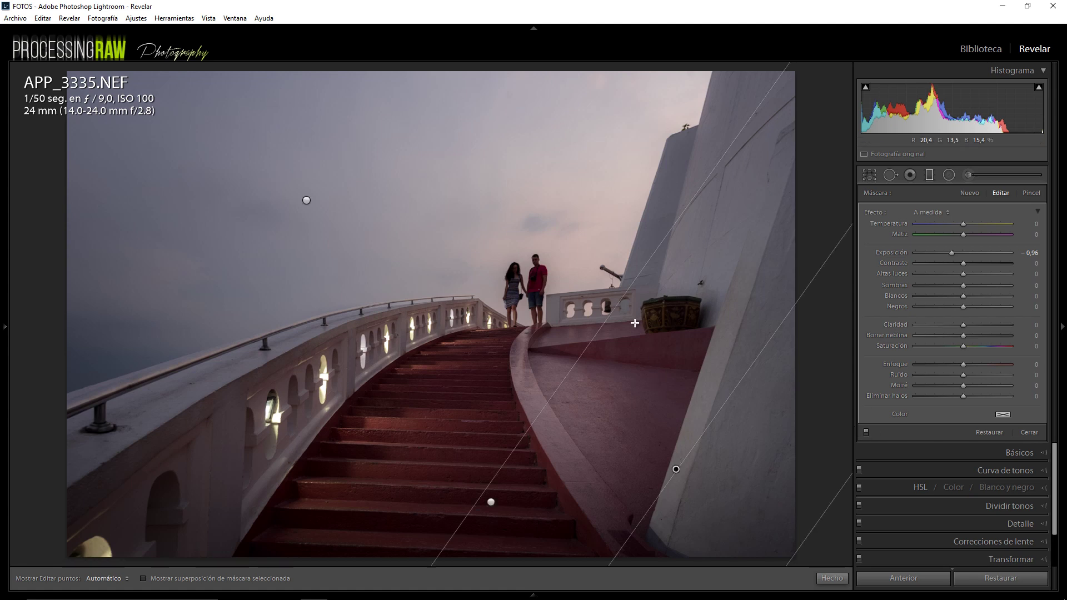
left_click(306, 200)
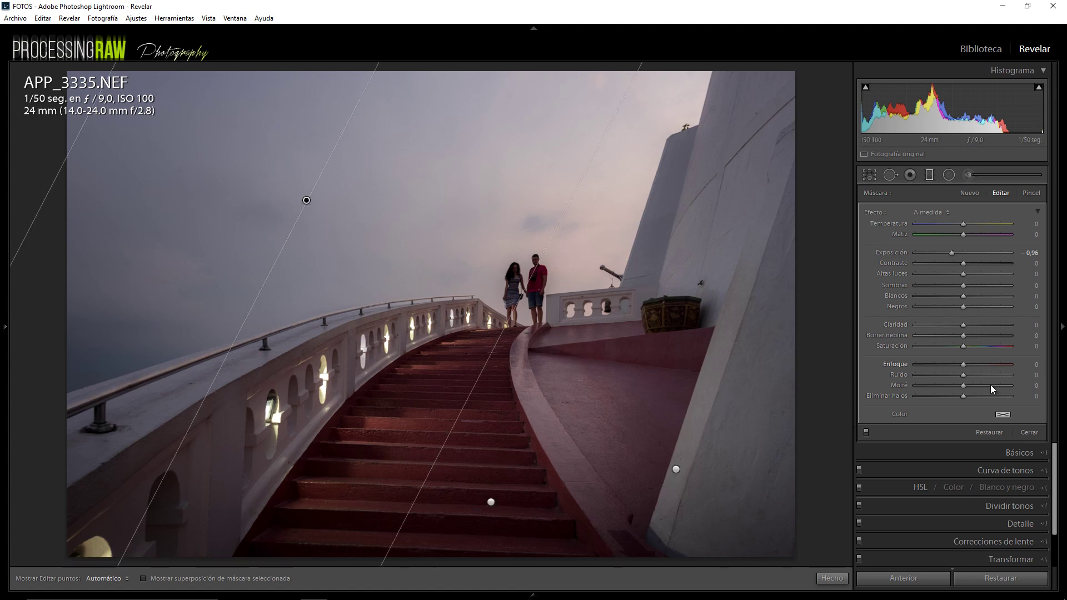
left_click(1002, 414)
Step: Tint the sky filter pale blue-grey (hue 239, saturation 12) and finish filter editing
left_click_drag(838, 436, 833, 459)
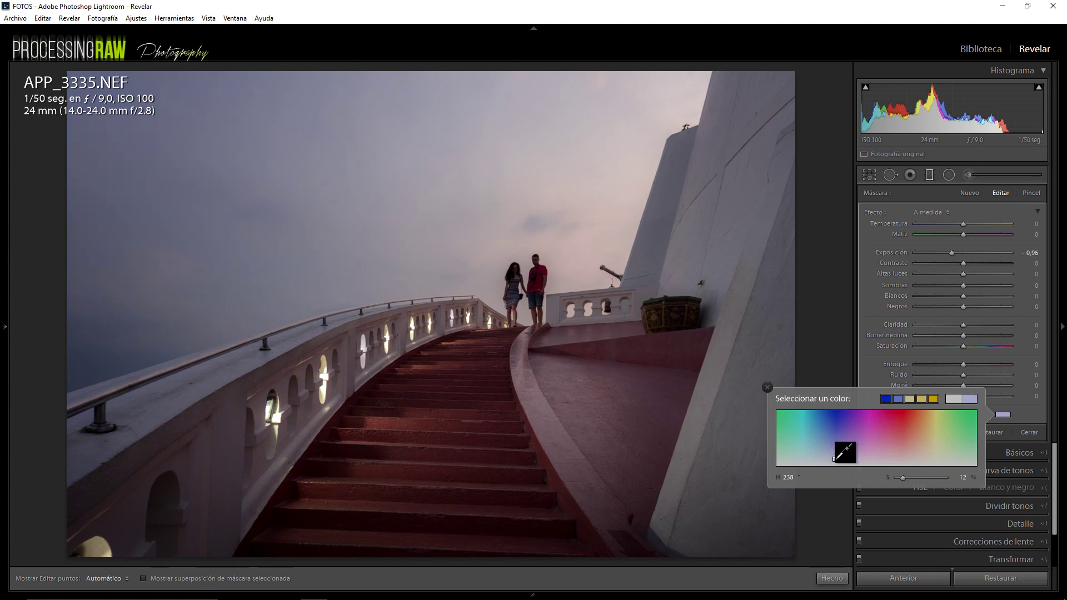
left_click_drag(833, 459, 835, 459)
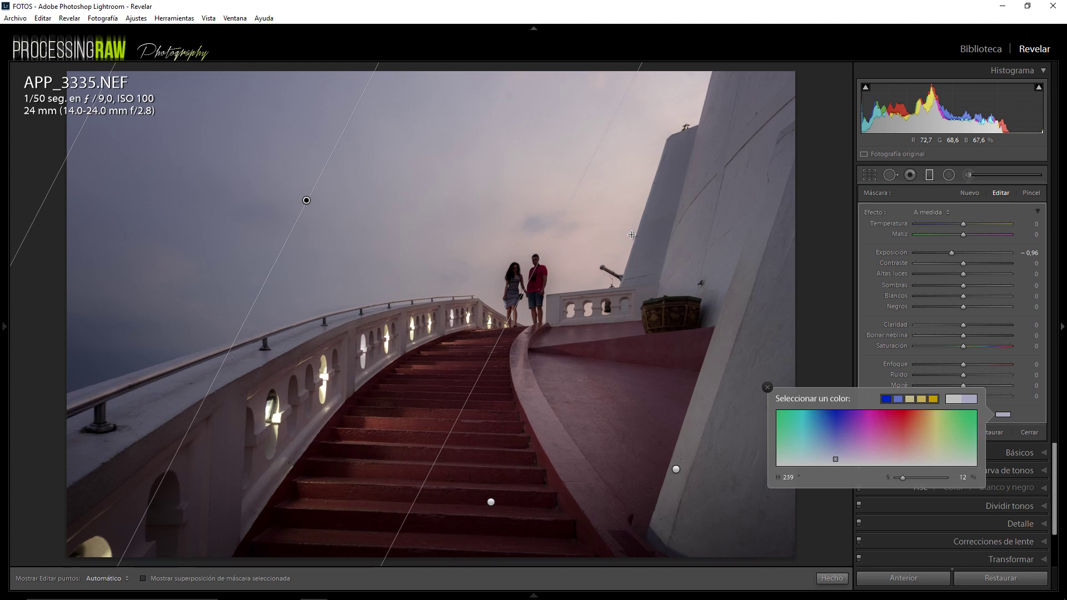
left_click(929, 174)
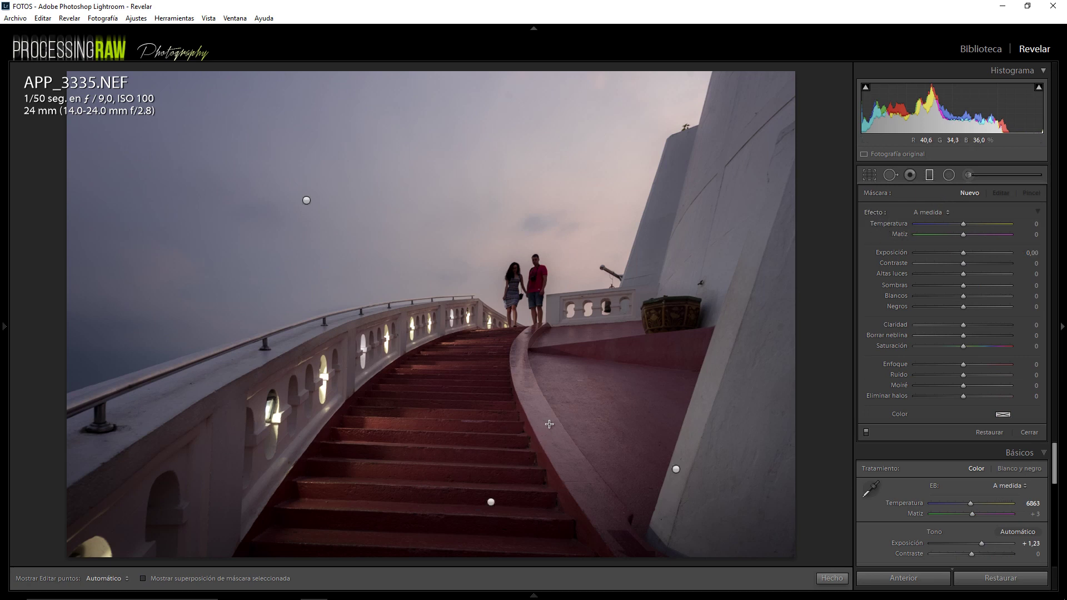
Step: Give a new graduated filter slight exposure, contrast 10, dehaze 5 and sharpness 9
left_click(972, 326)
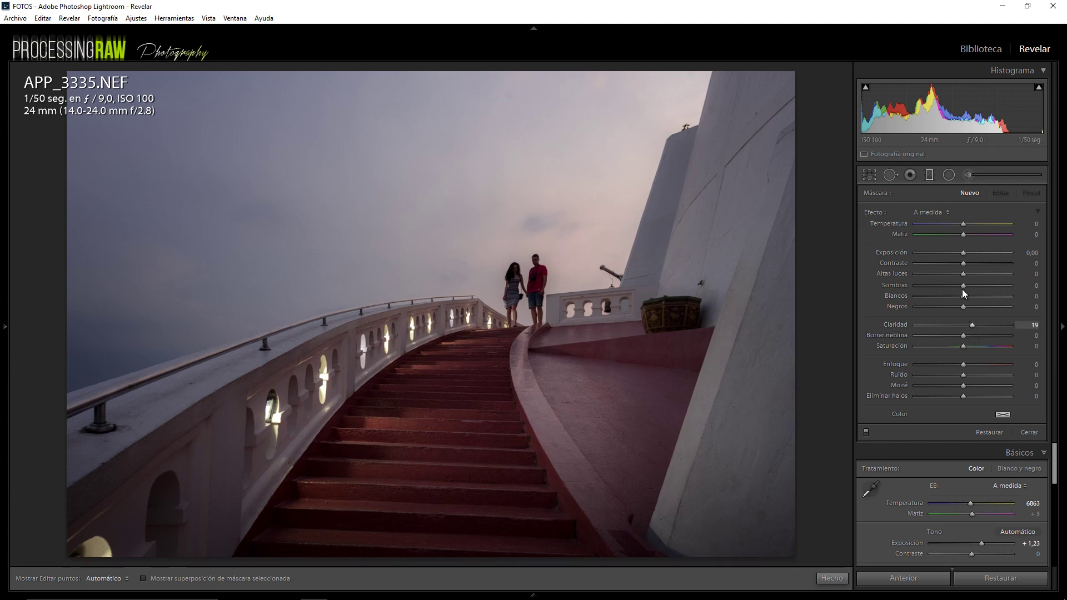
left_click(963, 252)
left_click_drag(962, 262, 968, 268)
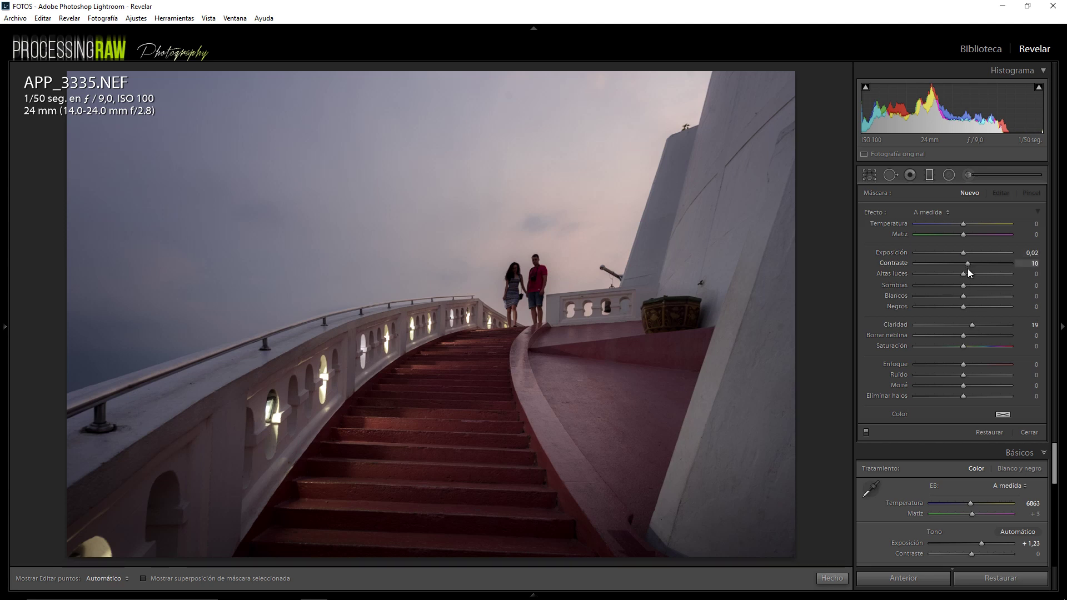
left_click(966, 335)
left_click_drag(964, 362, 968, 363)
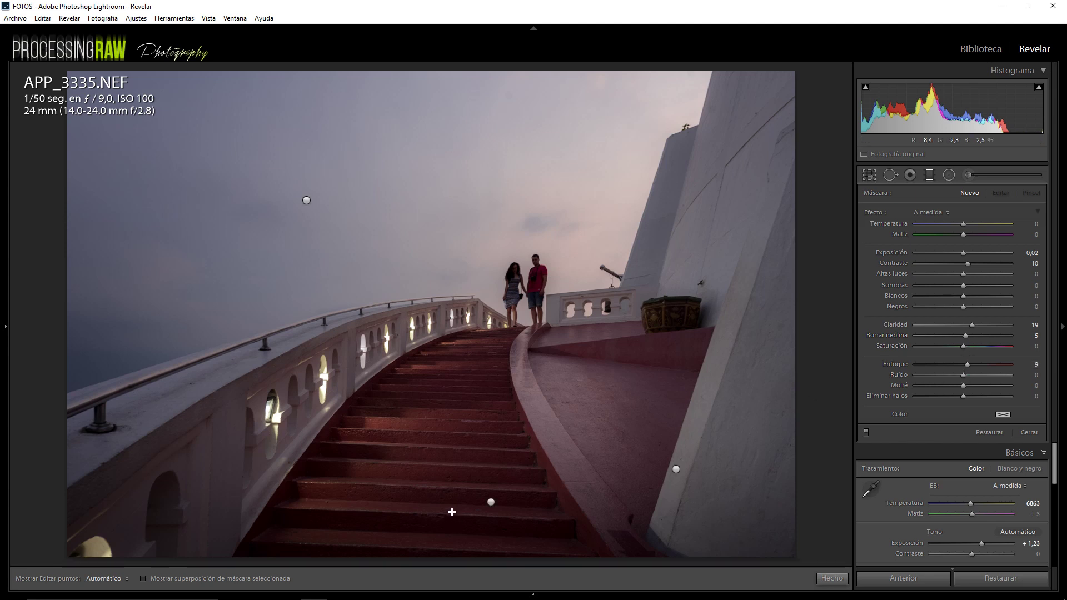
Step: Place a near-horizontal gradient over the stairs with clarity 40, and compare it off and on
left_click_drag(448, 499, 464, 342)
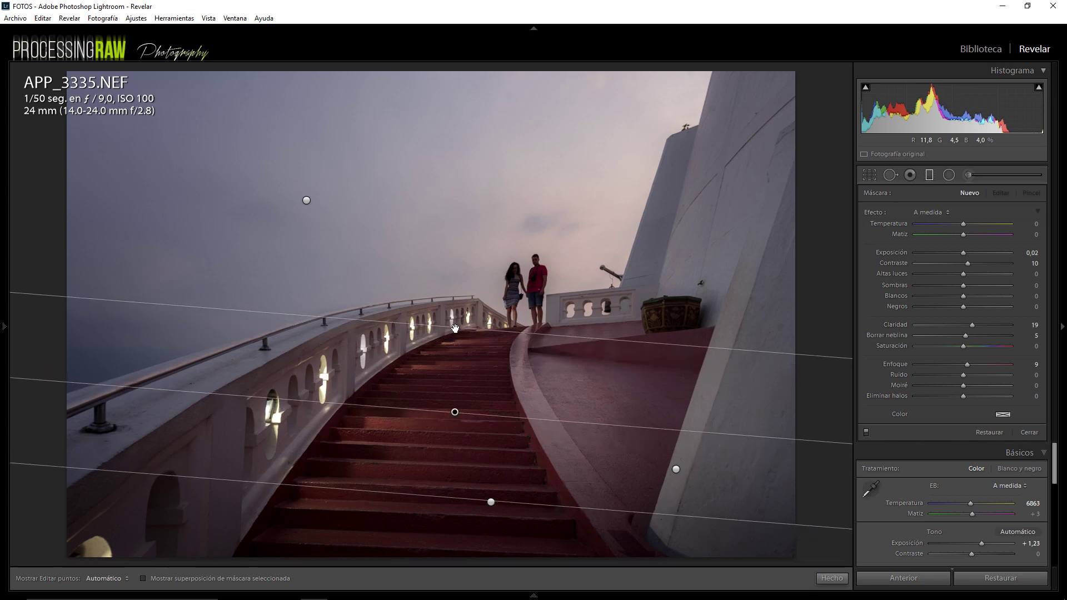
left_click_drag(465, 343, 458, 327)
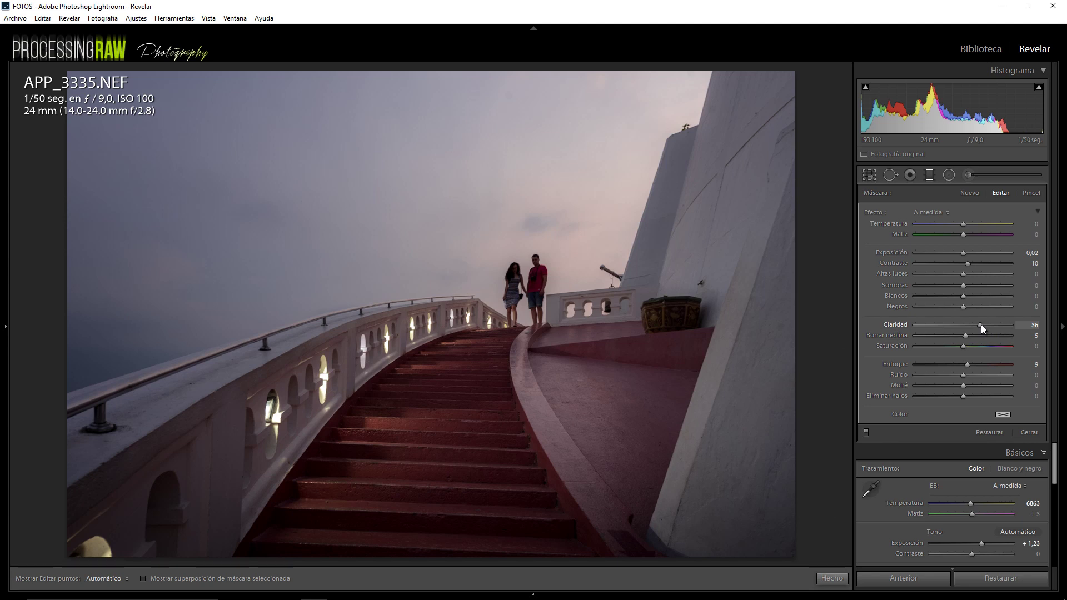
left_click_drag(982, 324, 982, 324)
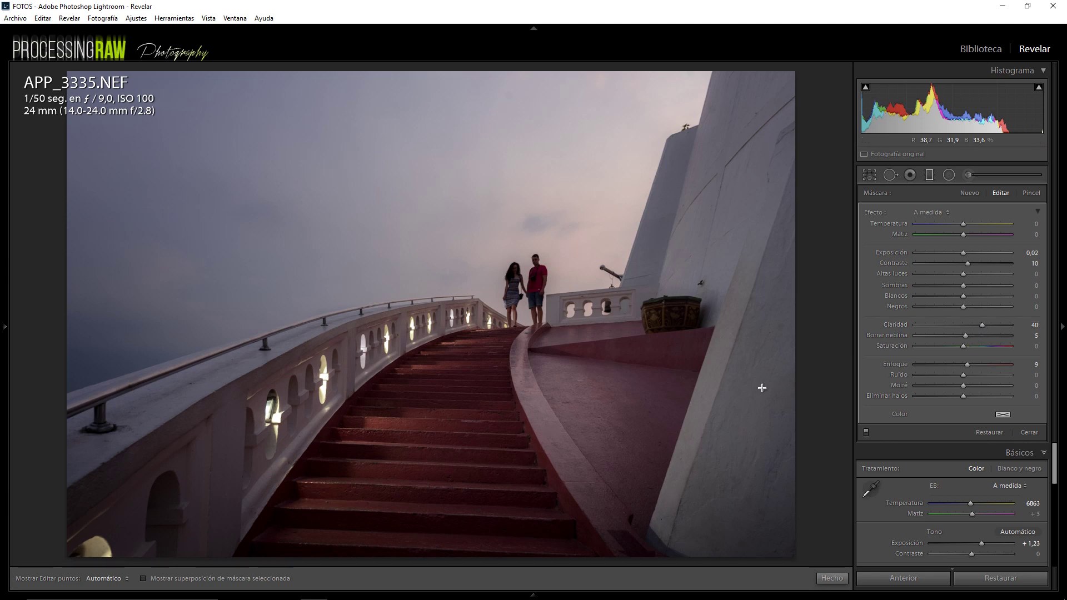
mouse_move(455, 400)
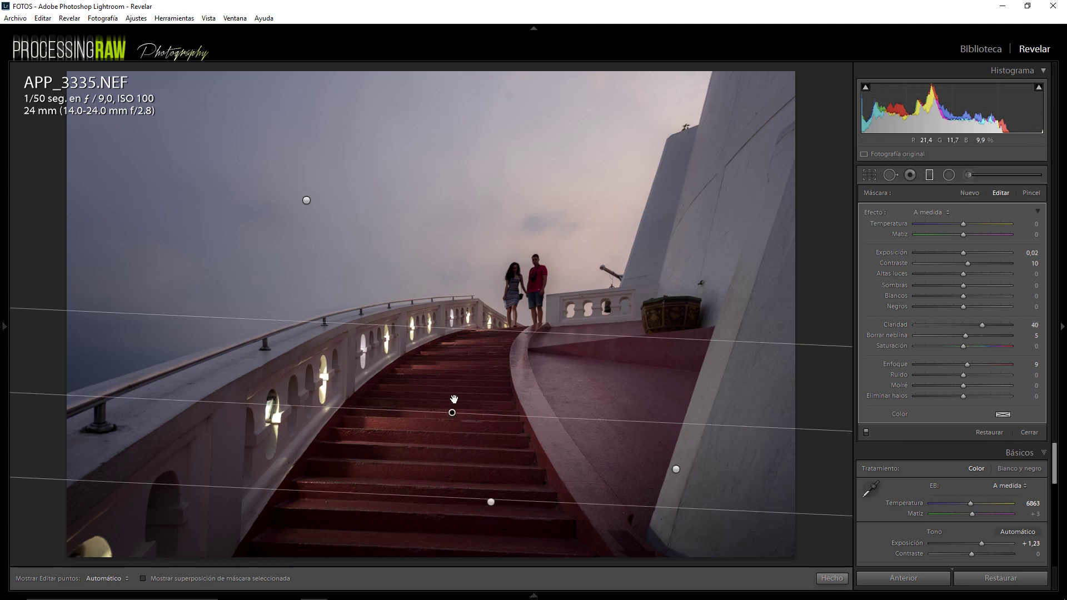
left_click_drag(455, 389, 456, 388)
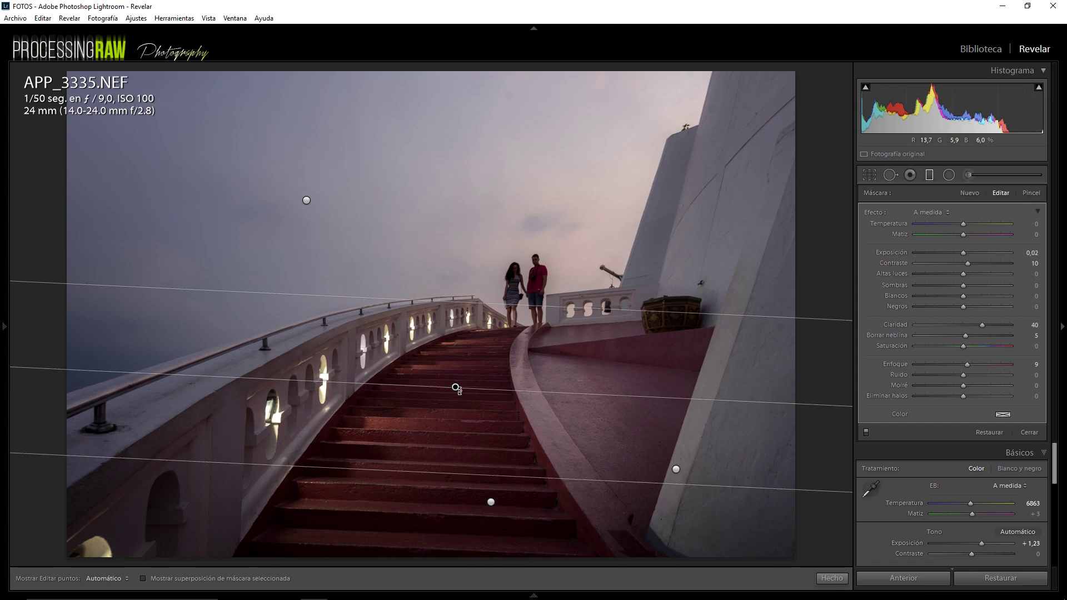
left_click(868, 431)
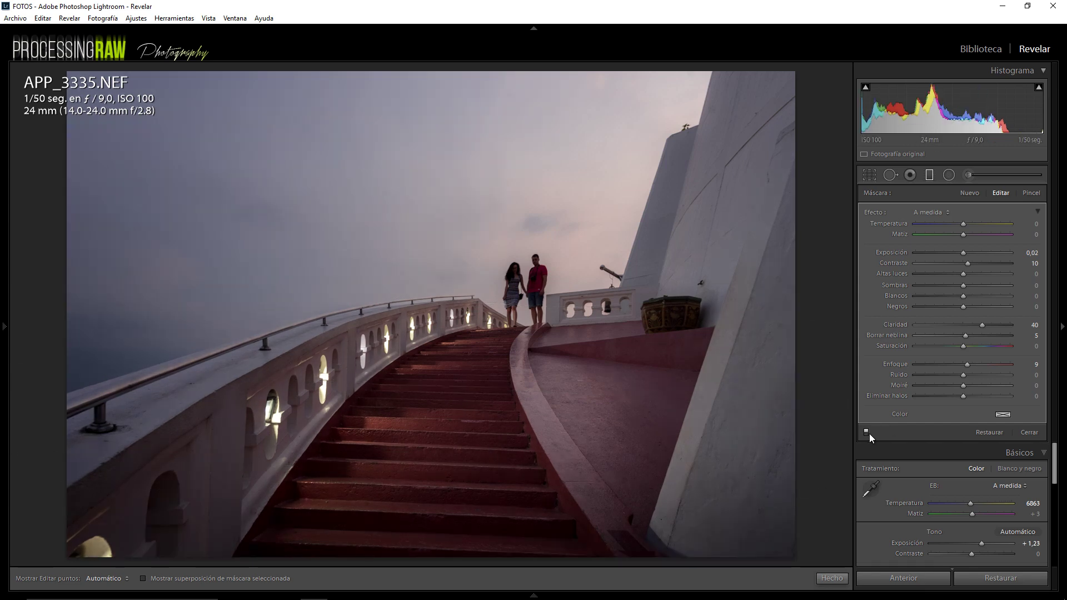
left_click(869, 433)
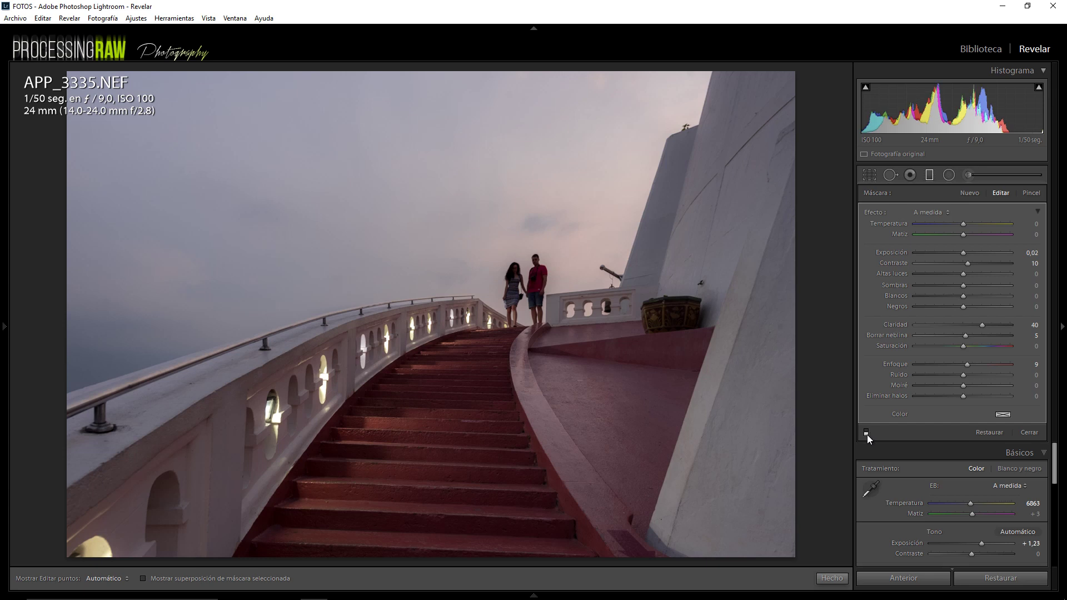
left_click(867, 433)
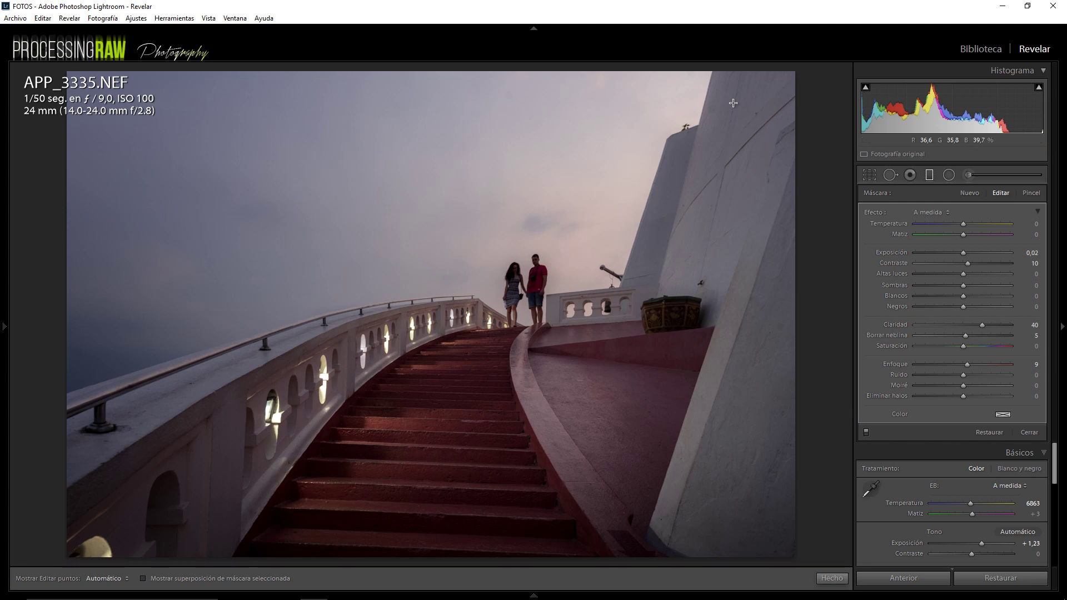
mouse_move(609, 158)
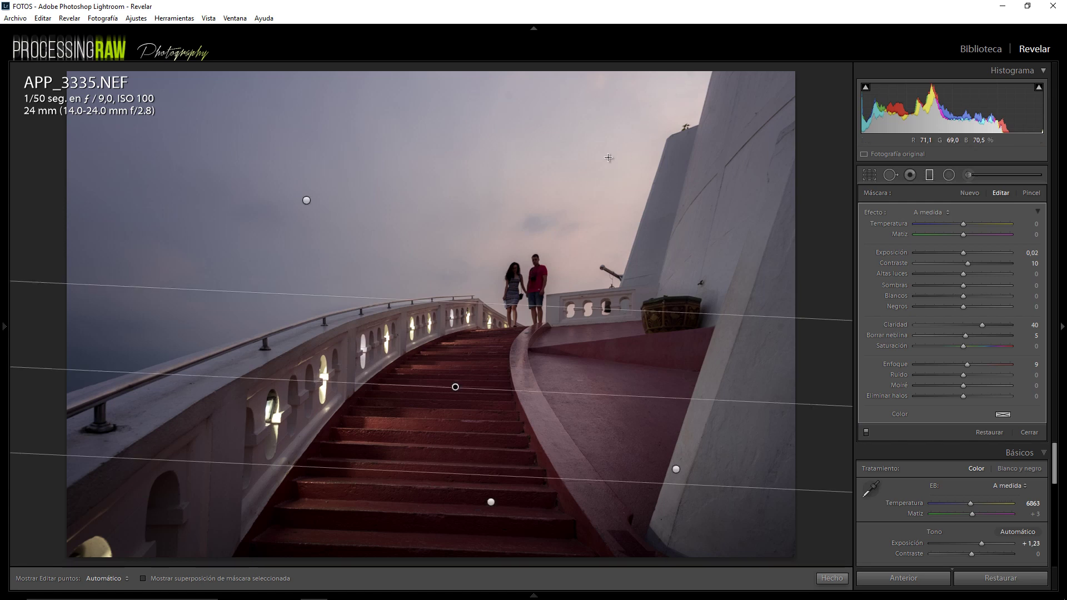
Step: Reset the Radial Filter settings, then set exposure 0.26 and a soft pink colour tint
left_click(948, 174)
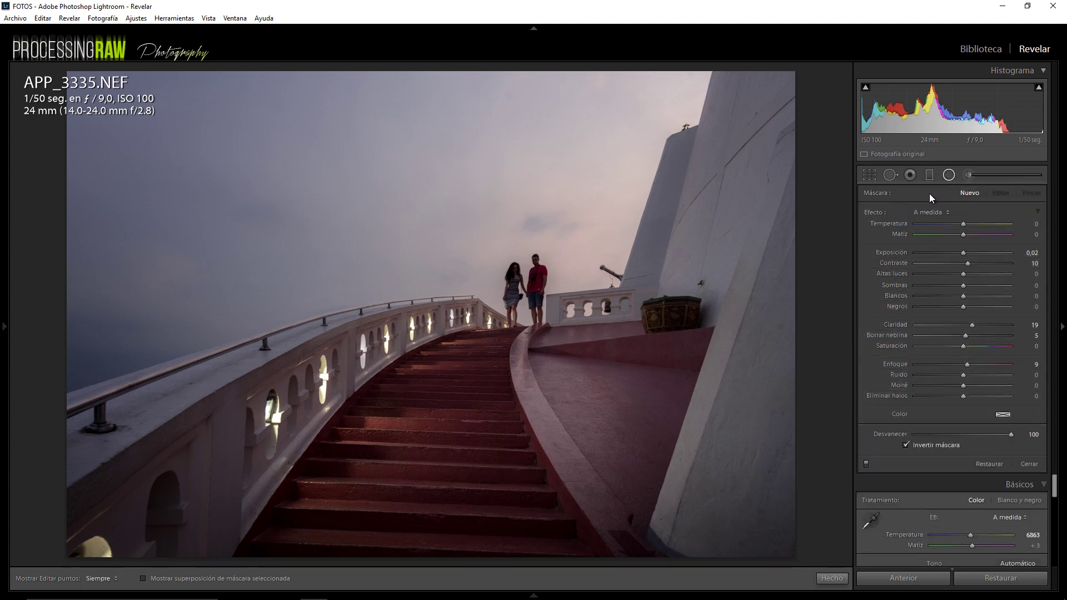
double_click(874, 213)
left_click_drag(965, 253, 966, 252)
left_click_drag(965, 254, 964, 254)
left_click(1002, 415)
left_click_drag(942, 435, 911, 458)
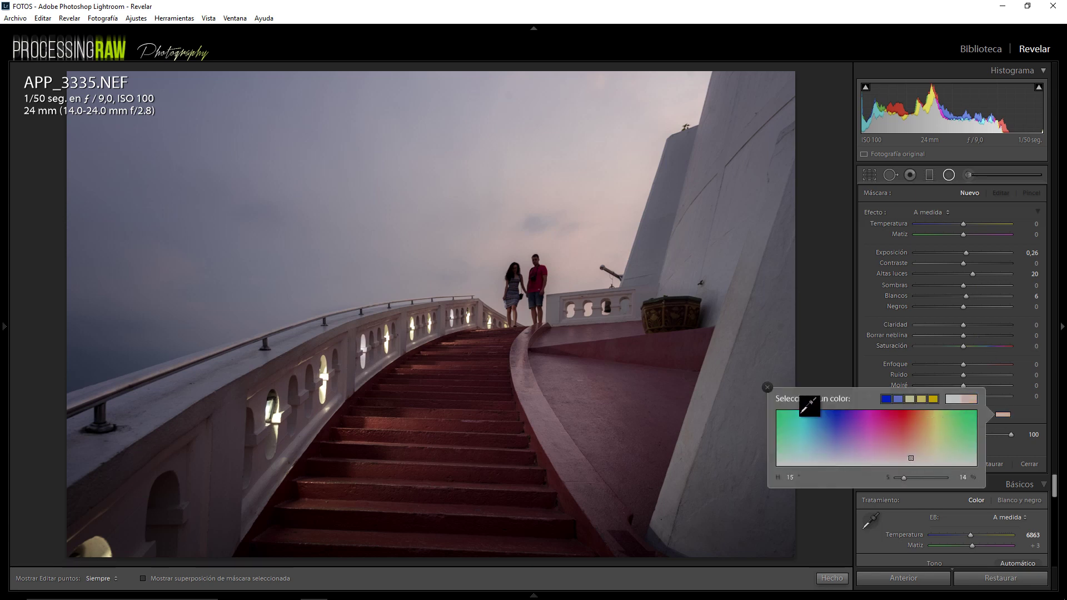
left_click(767, 387)
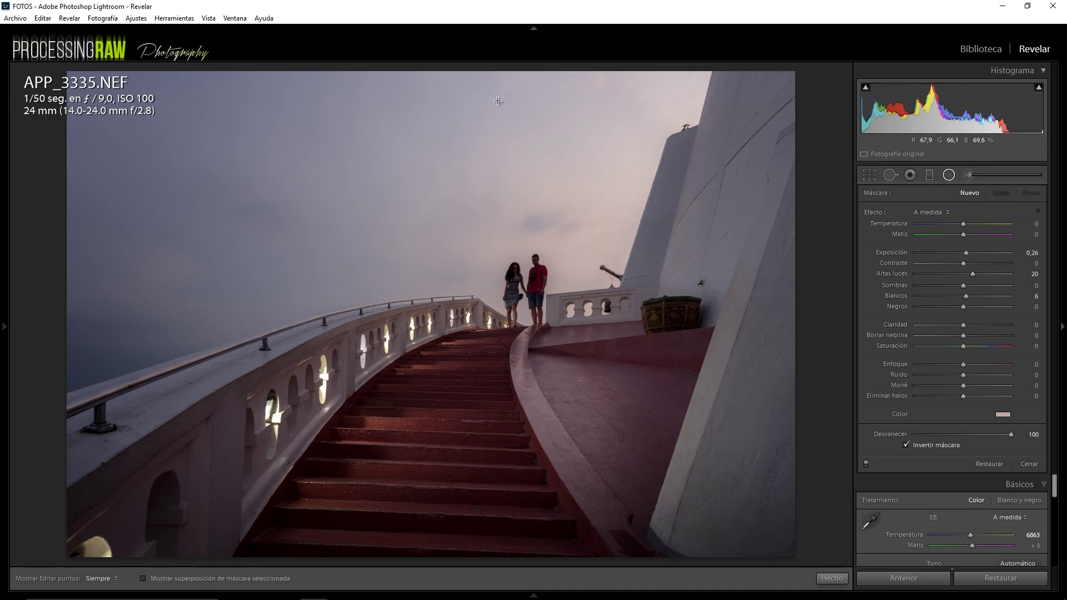
Step: Draw a radial filter over the sky with dehaze −11 and clarity −29
left_click_drag(497, 102, 748, 307)
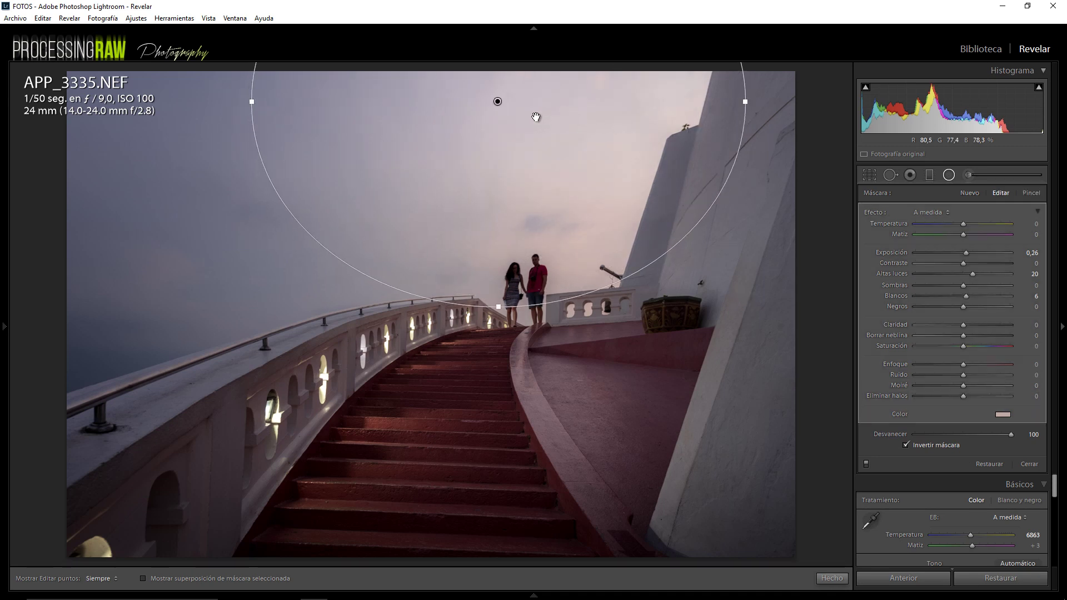
mouse_move(496, 100)
left_mouse_down()
mouse_move(596, 112)
mouse_move(587, 111)
left_mouse_up()
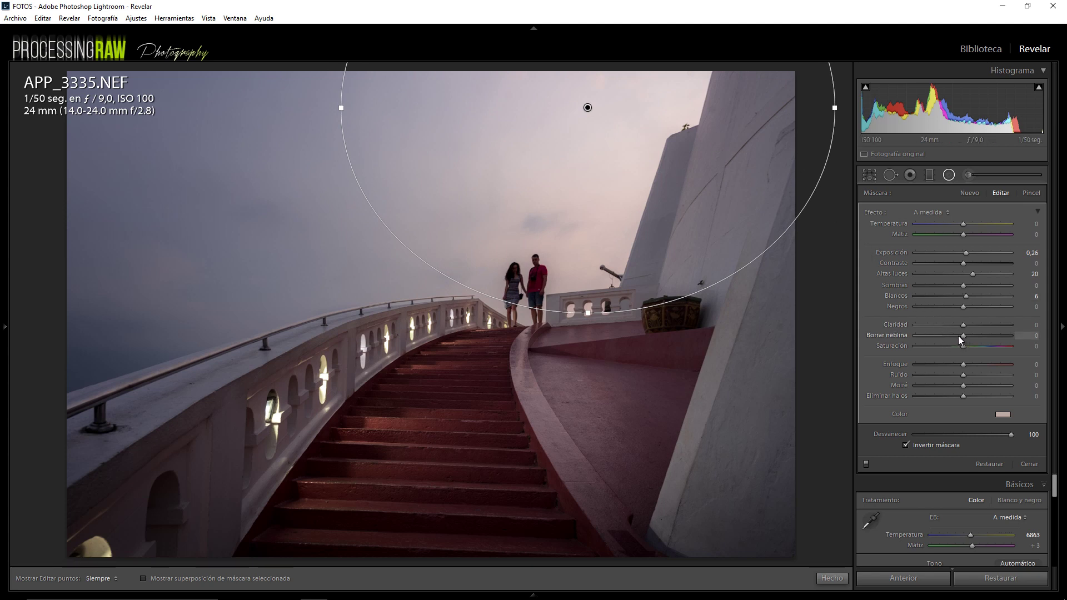
left_click_drag(958, 336, 954, 325)
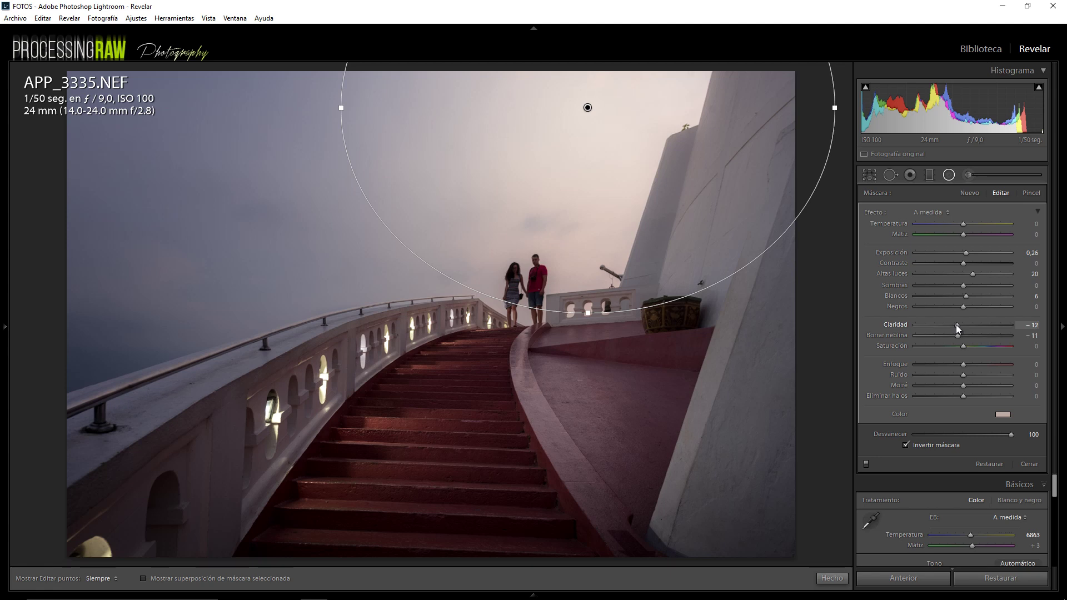
left_click(955, 325)
left_click_drag(953, 325, 948, 325)
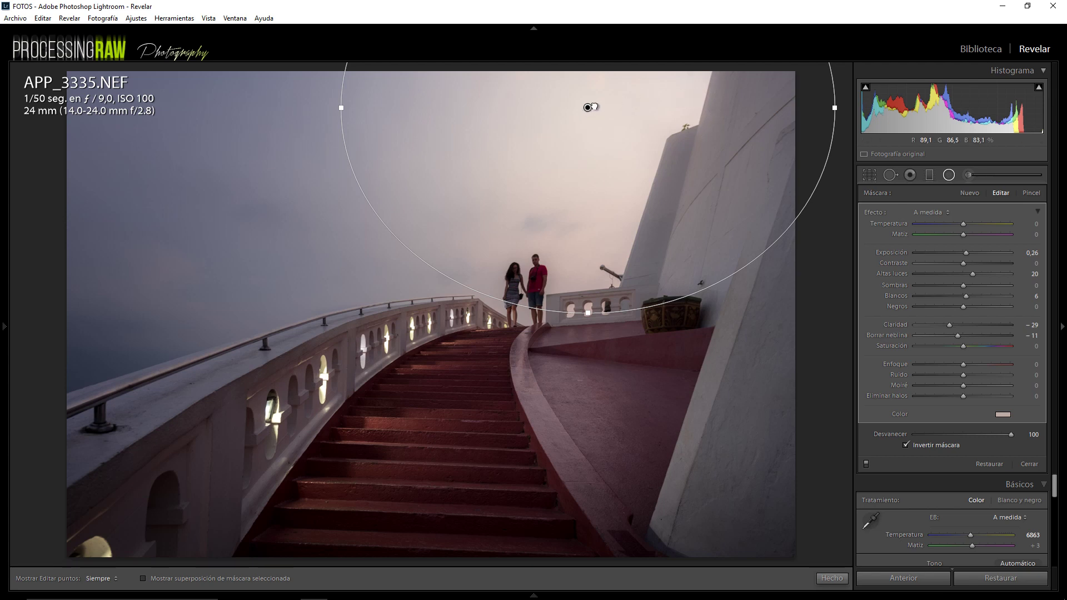
Step: Shift the radial filter up-right, widen it leftward and extend it down to the couple
left_click_drag(593, 107, 638, 94)
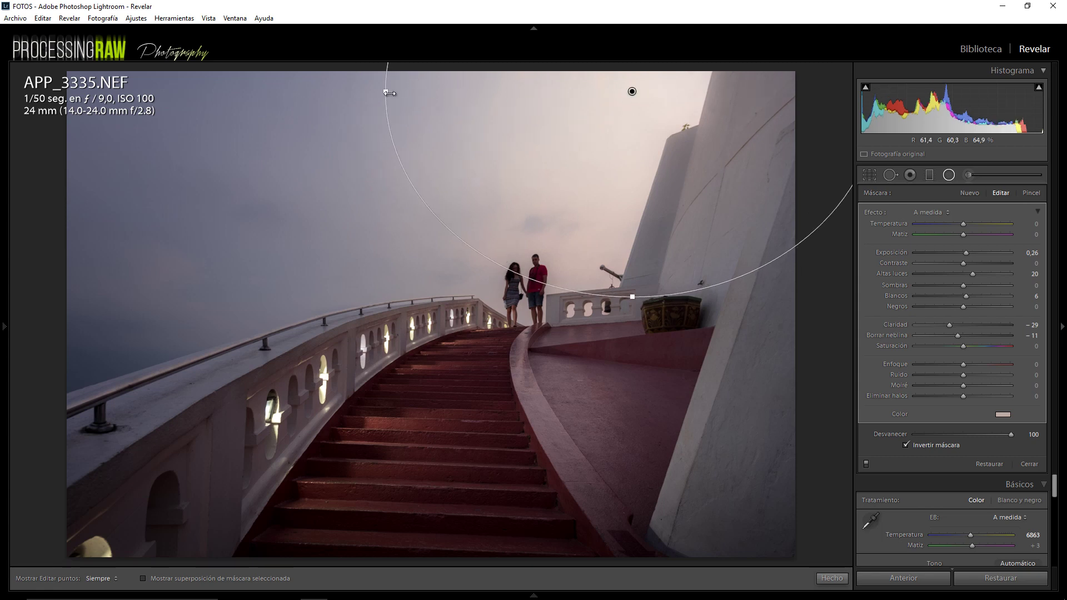
left_click_drag(386, 92, 253, 94)
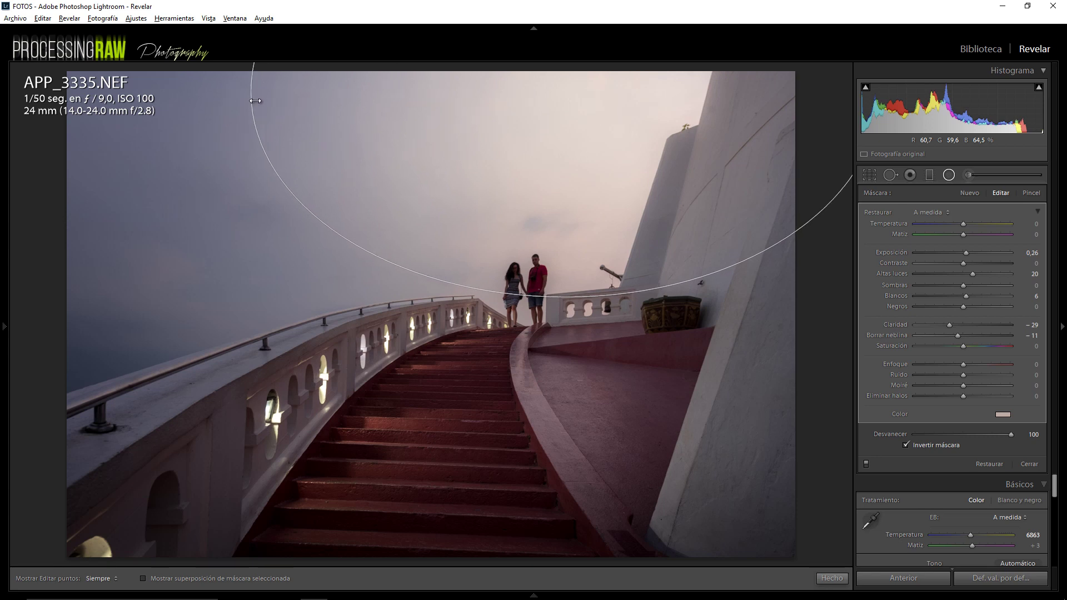
left_click_drag(565, 296, 565, 323)
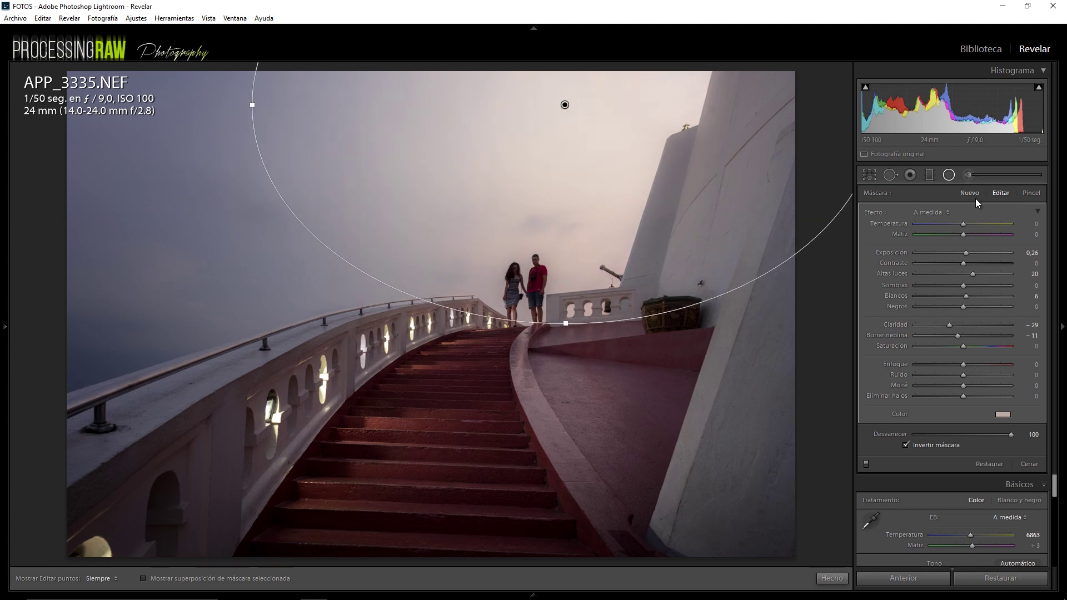
Step: Erase the radial mask from the right-hand wall with a flow-30 brush, using the overlay
left_click(1025, 194)
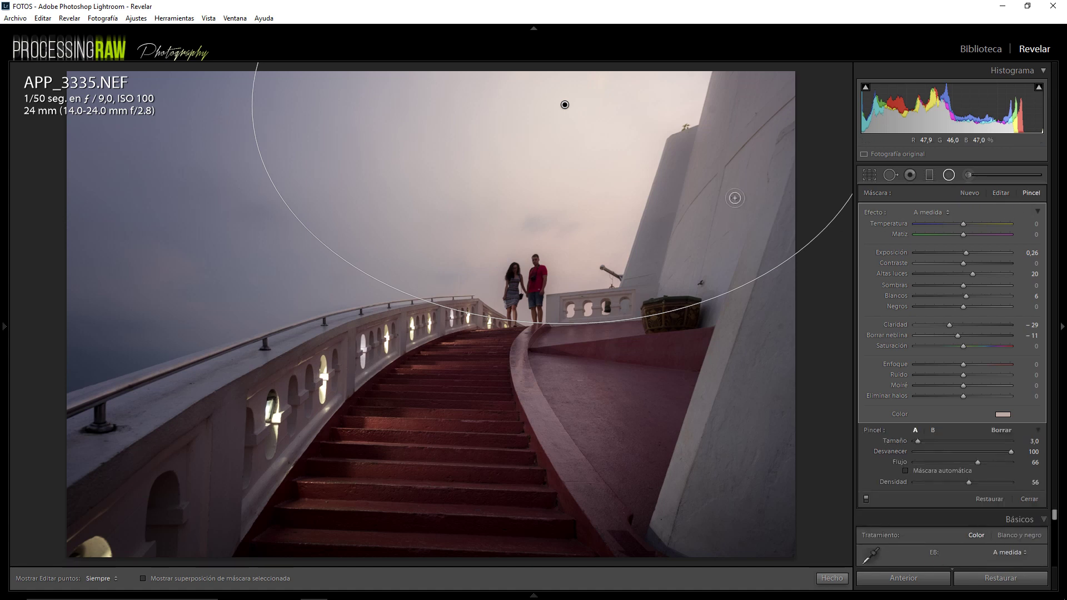
key("o")
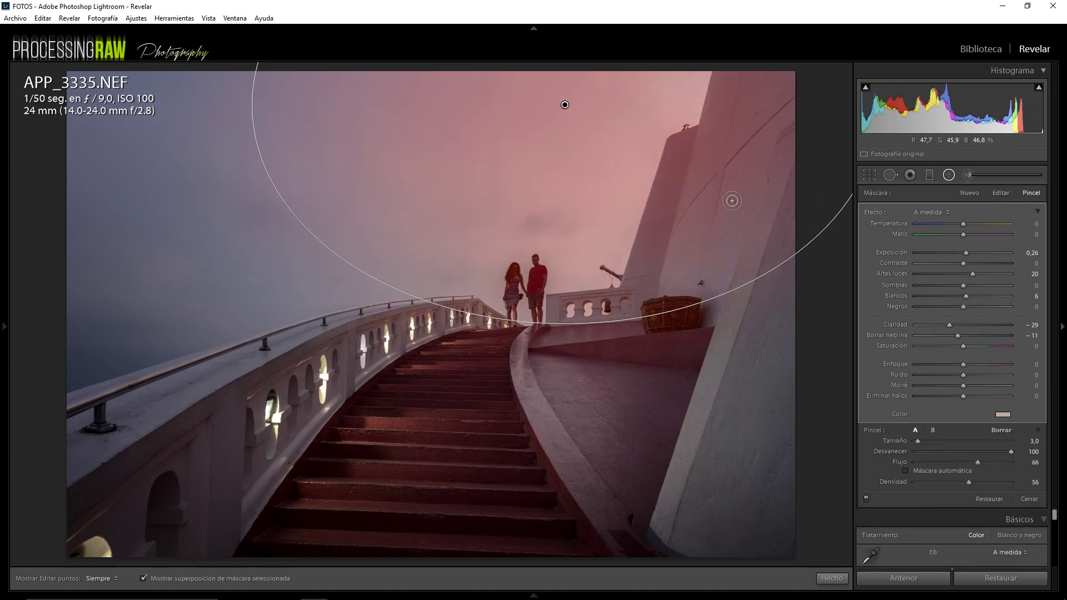
key("alt")
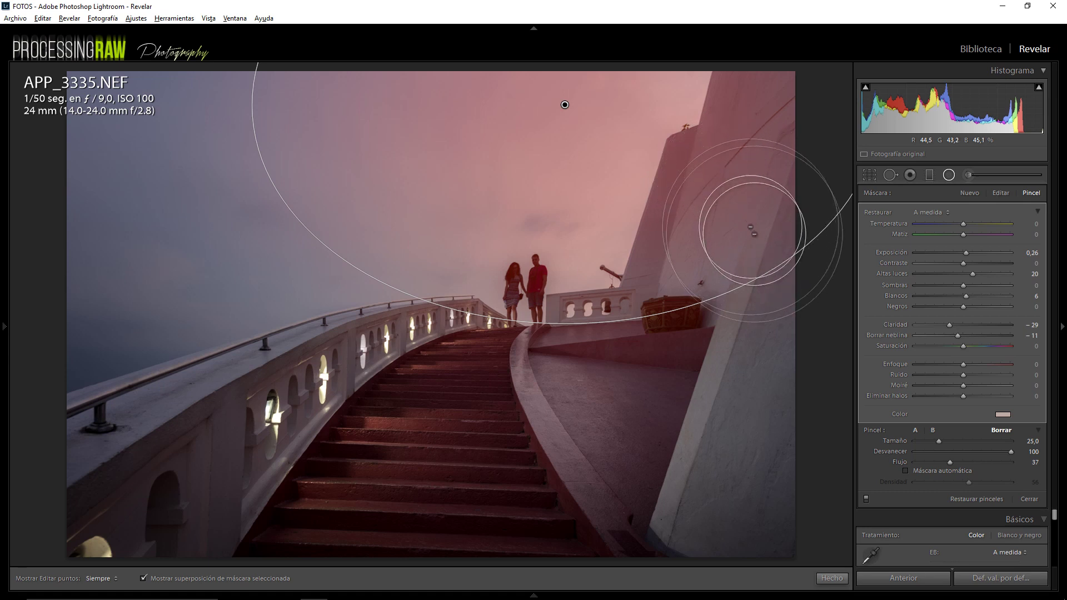
left_click_drag(950, 462, 942, 462)
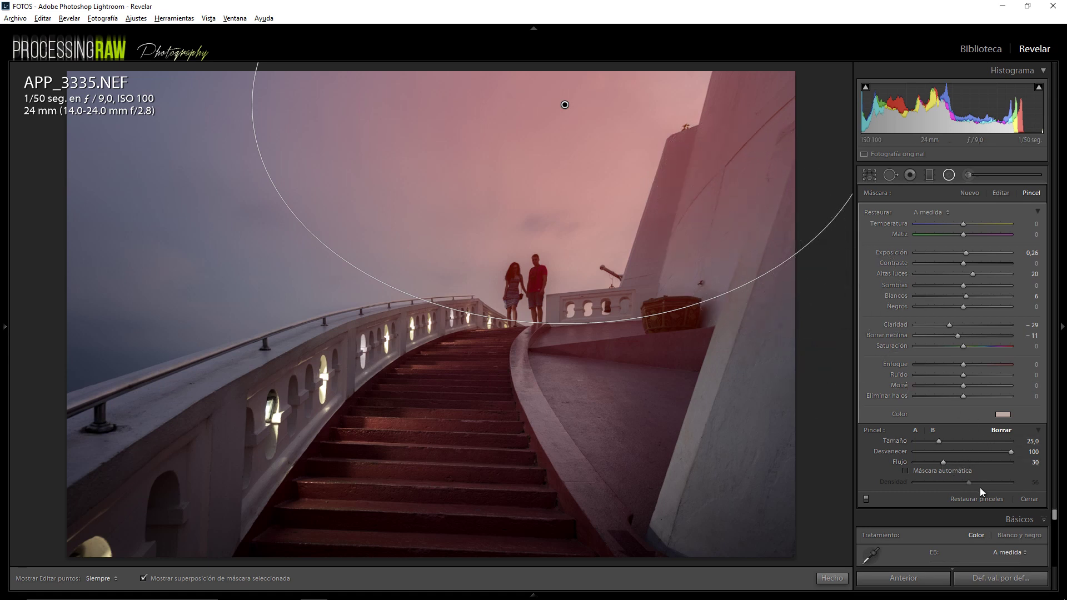
key("h")
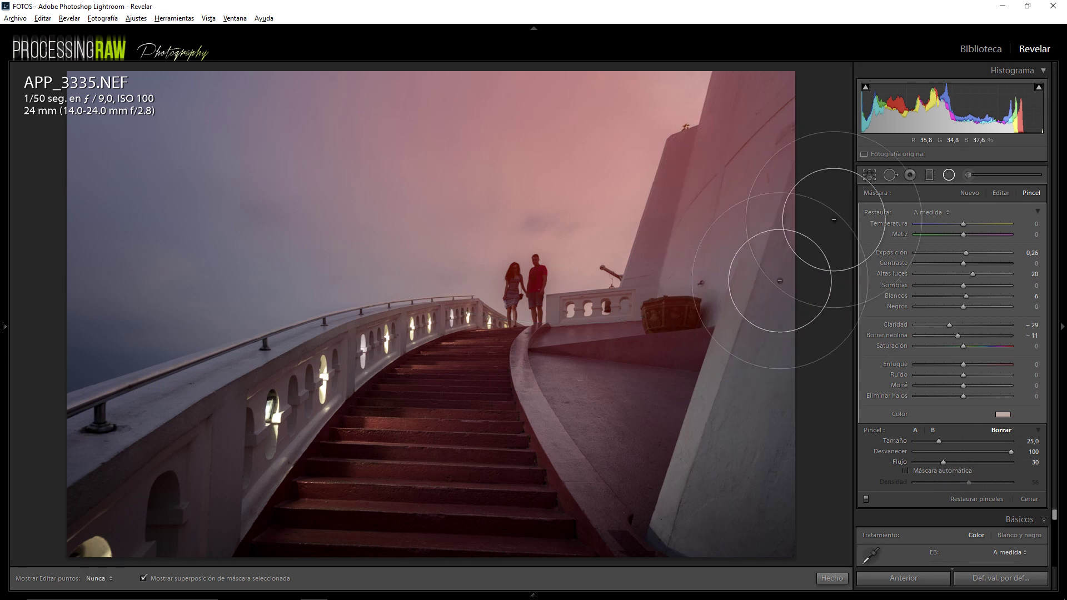
left_click_drag(758, 175, 724, 228)
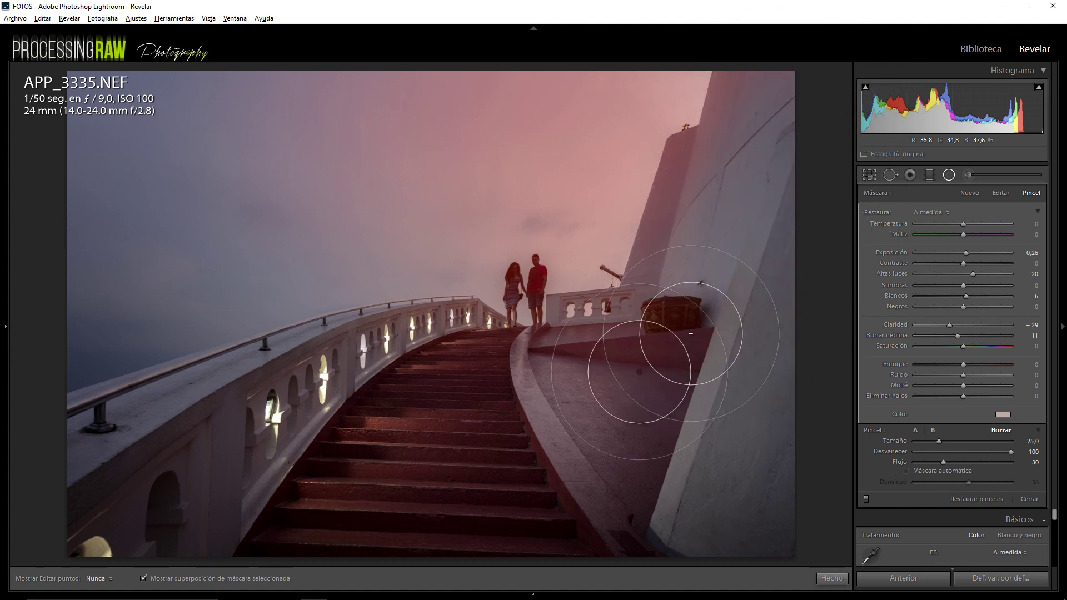
key("h")
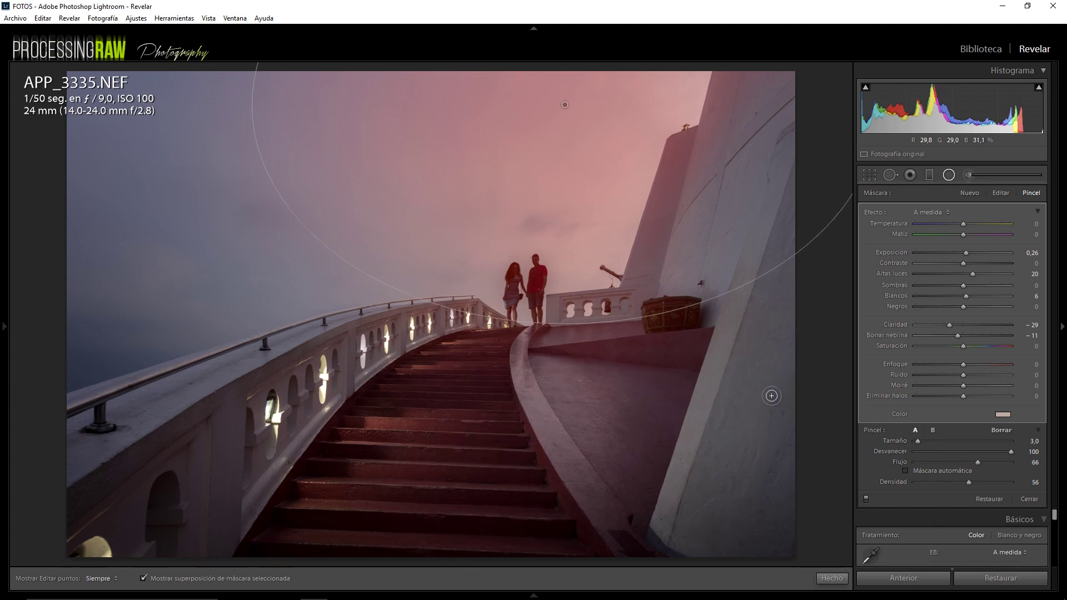
key("o")
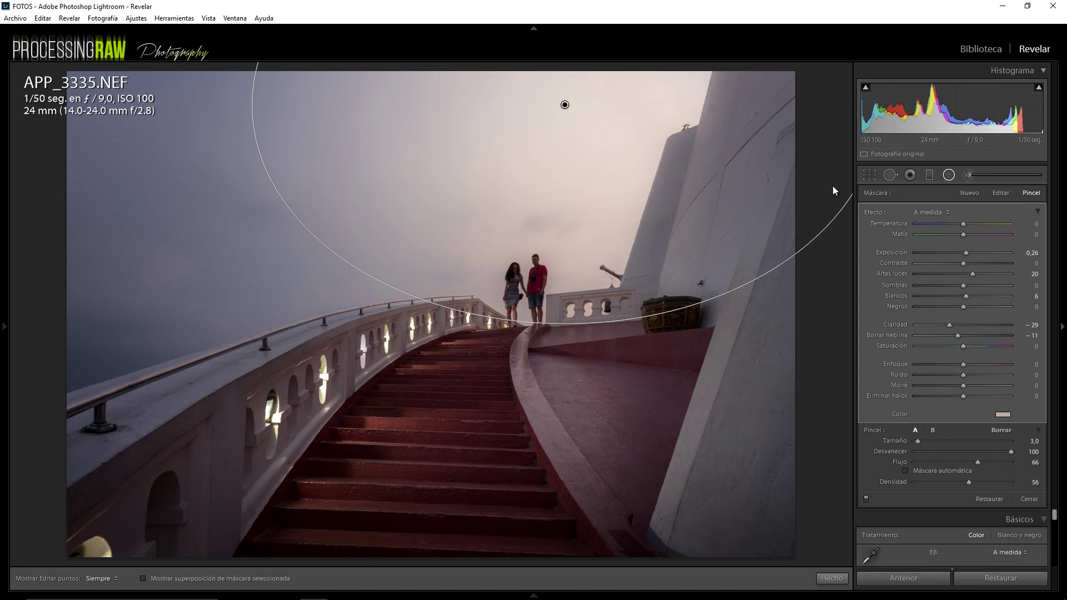
Step: Add a second radial filter over the top-right sky and shift it right
left_click(968, 193)
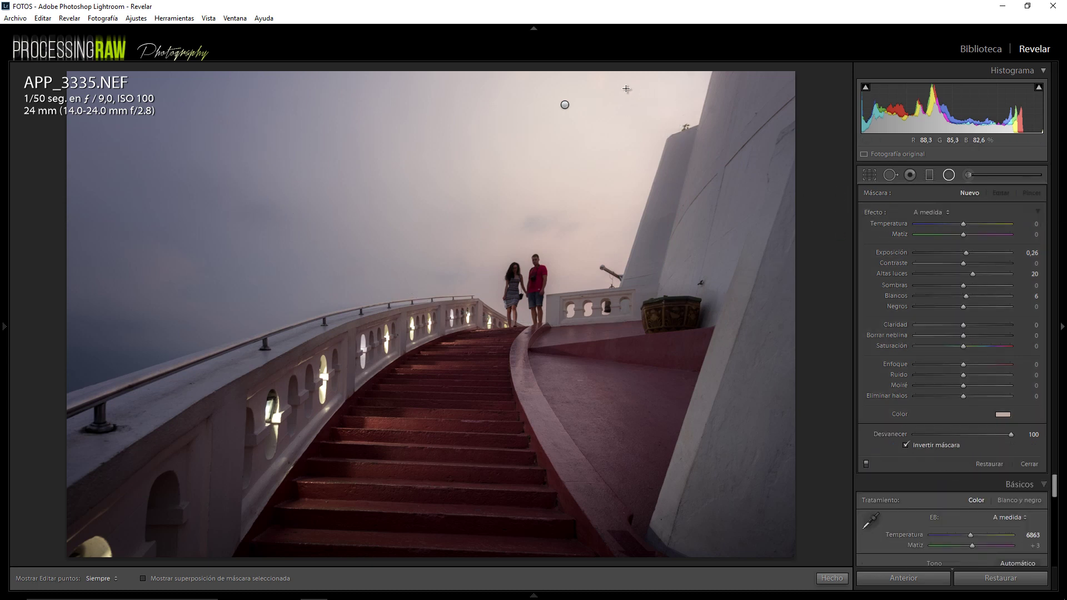
left_click_drag(624, 87, 769, 214)
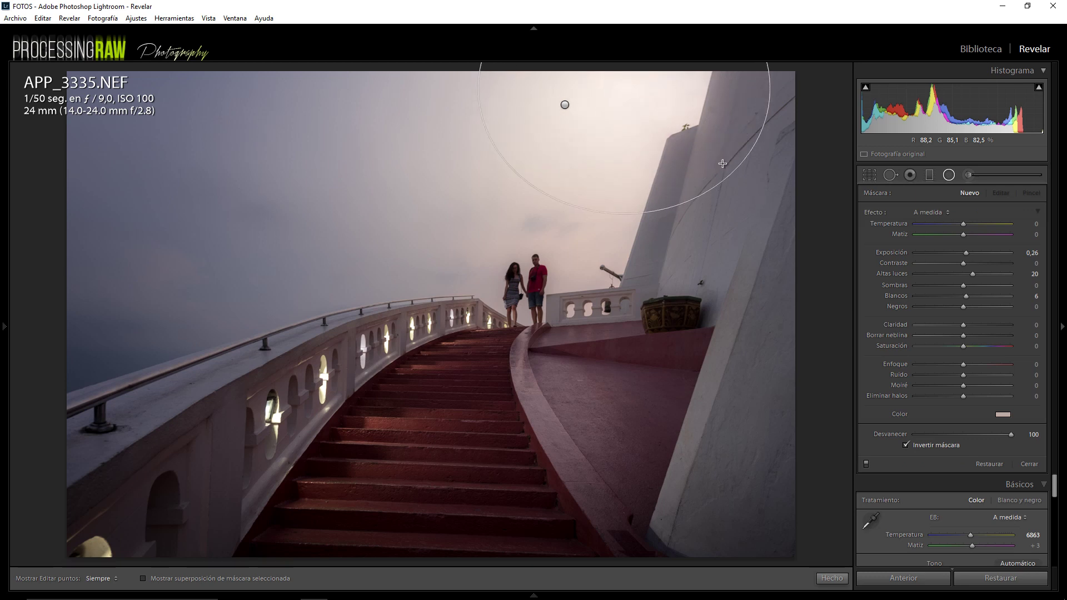
left_click_drag(635, 98, 673, 87)
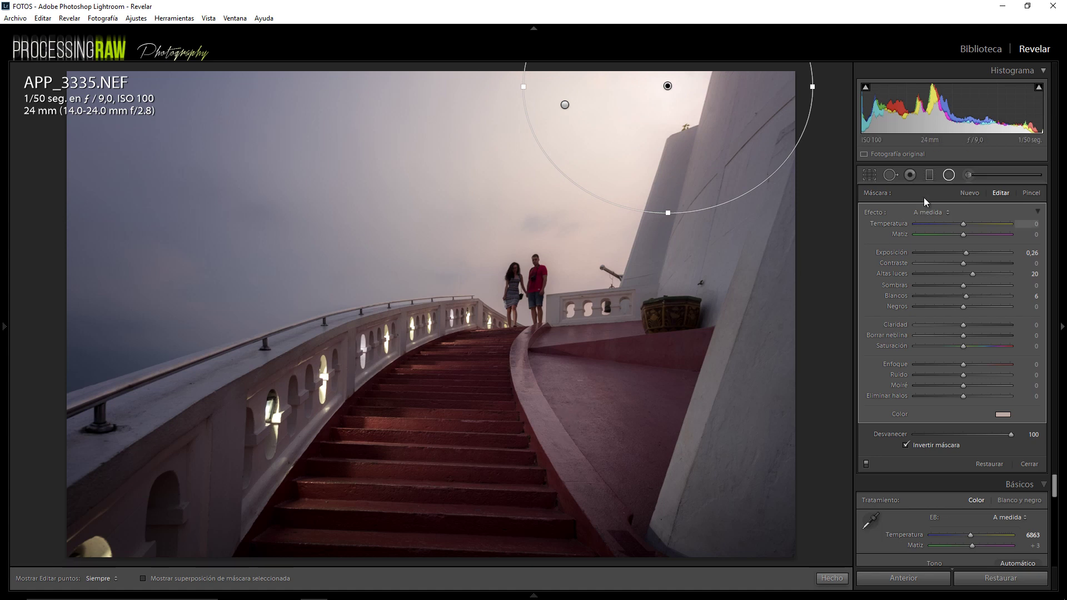
Step: Draw a steep diagonal graduated filter: exposure 0.21, highlights 13, clarity −16, dehaze −8
double_click(875, 213)
mouse_move(538, 112)
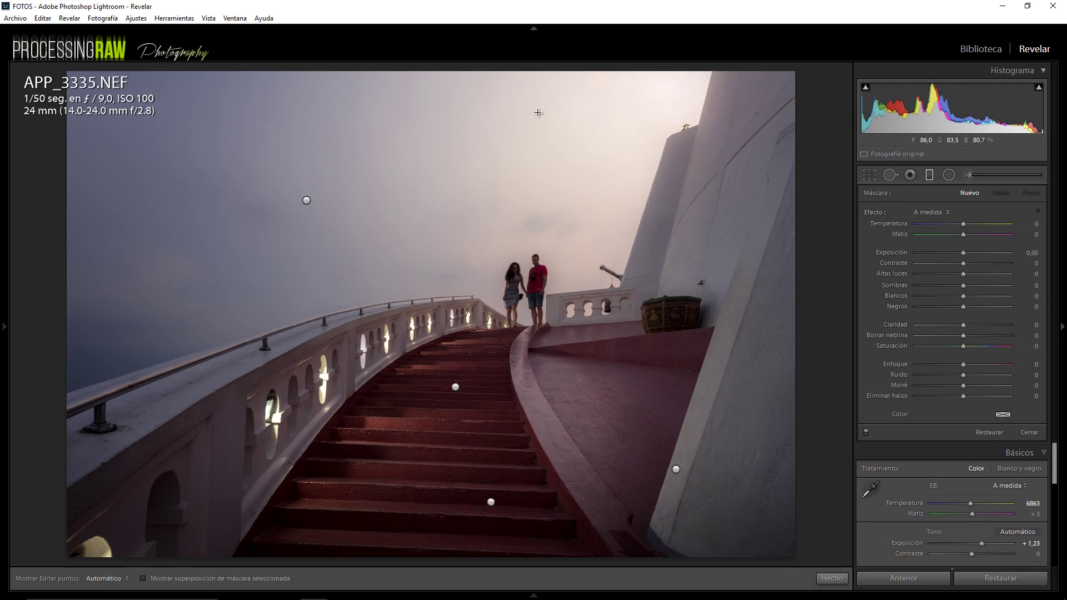
mouse_move(360, 227)
left_mouse_down()
mouse_move(362, 347)
mouse_move(389, 248)
mouse_move(566, 100)
left_mouse_up()
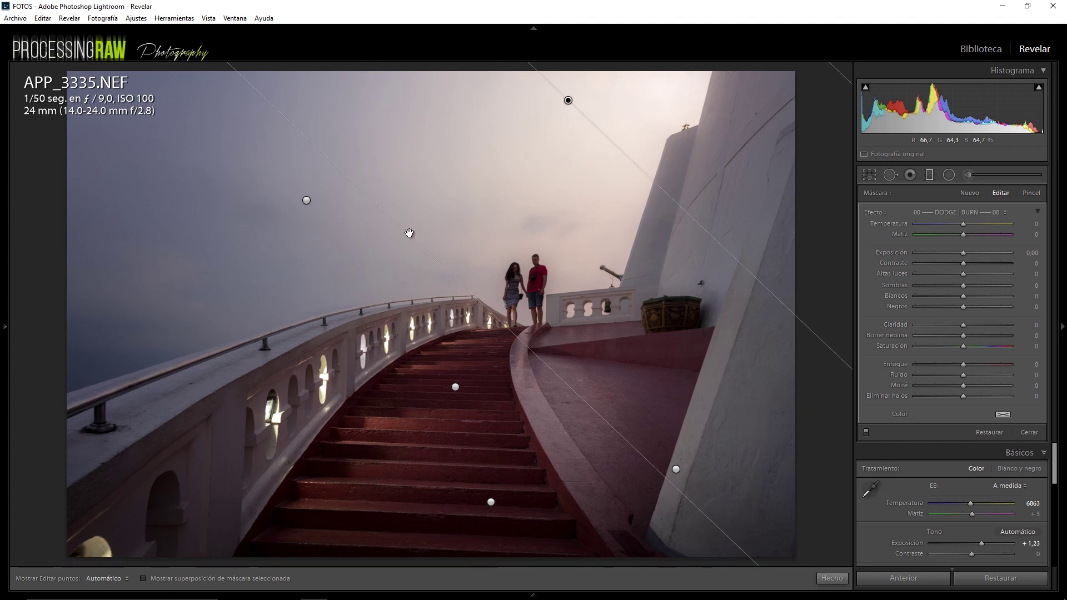
left_click_drag(365, 279, 323, 334)
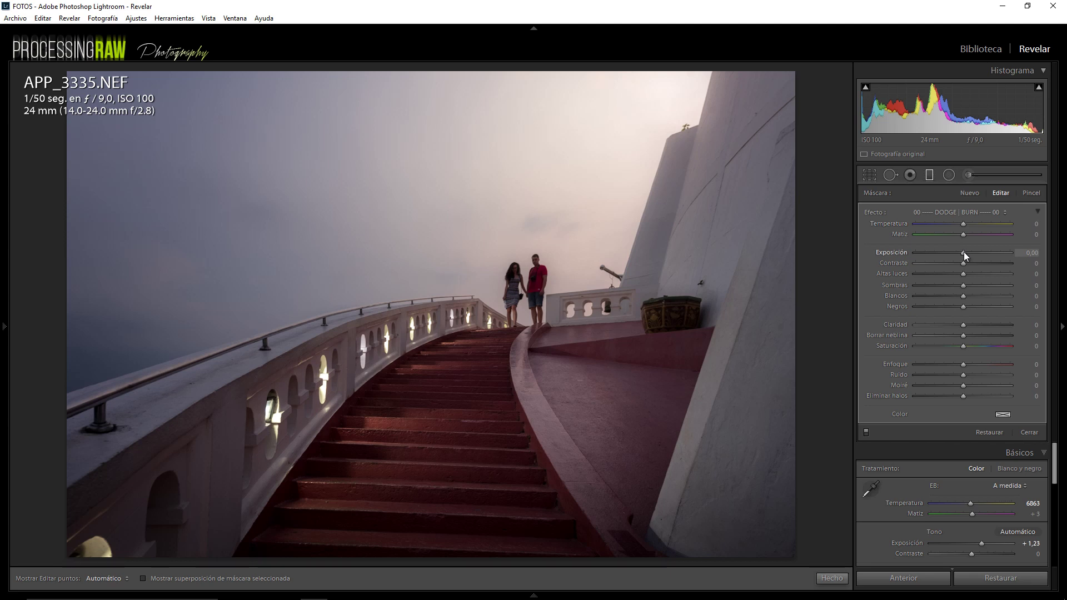
left_click_drag(964, 252, 967, 252)
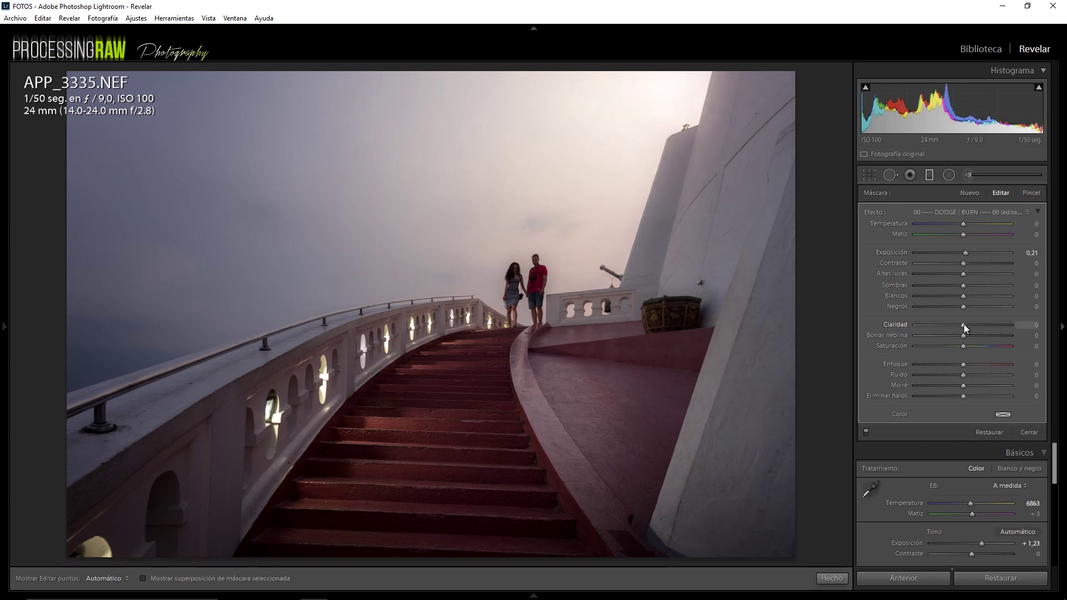
left_click_drag(964, 325, 958, 334)
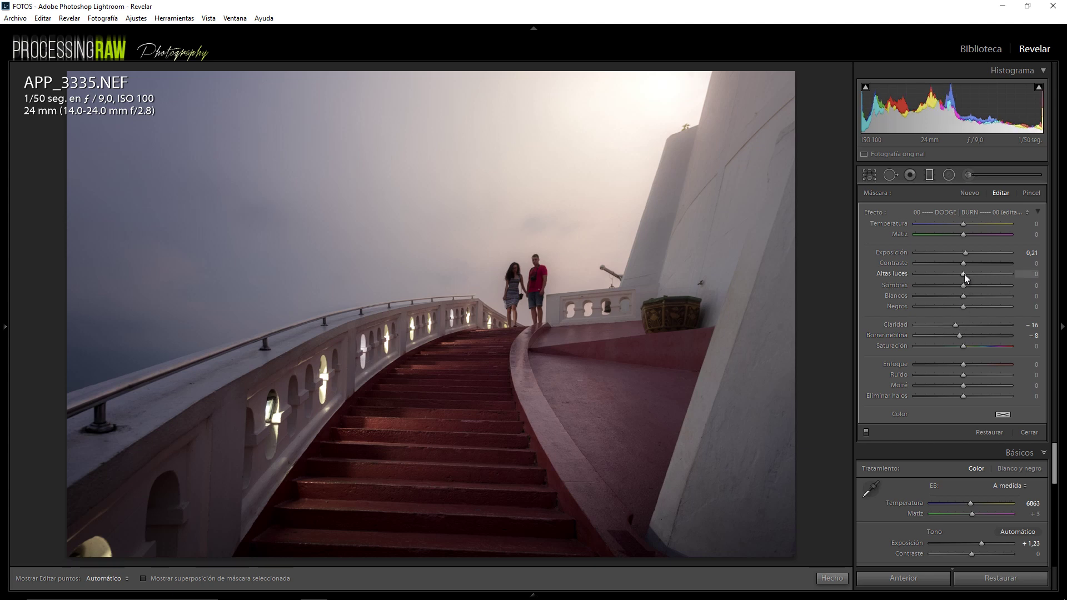
left_click_drag(963, 273, 969, 274)
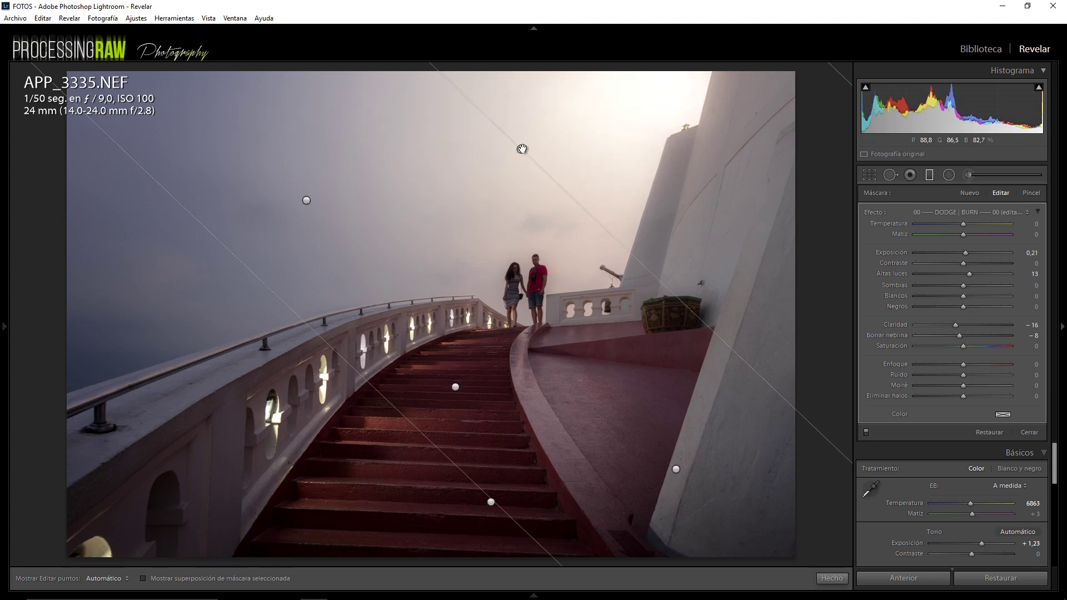
mouse_move(522, 149)
left_mouse_down()
mouse_move(580, 95)
mouse_move(551, 128)
left_mouse_up()
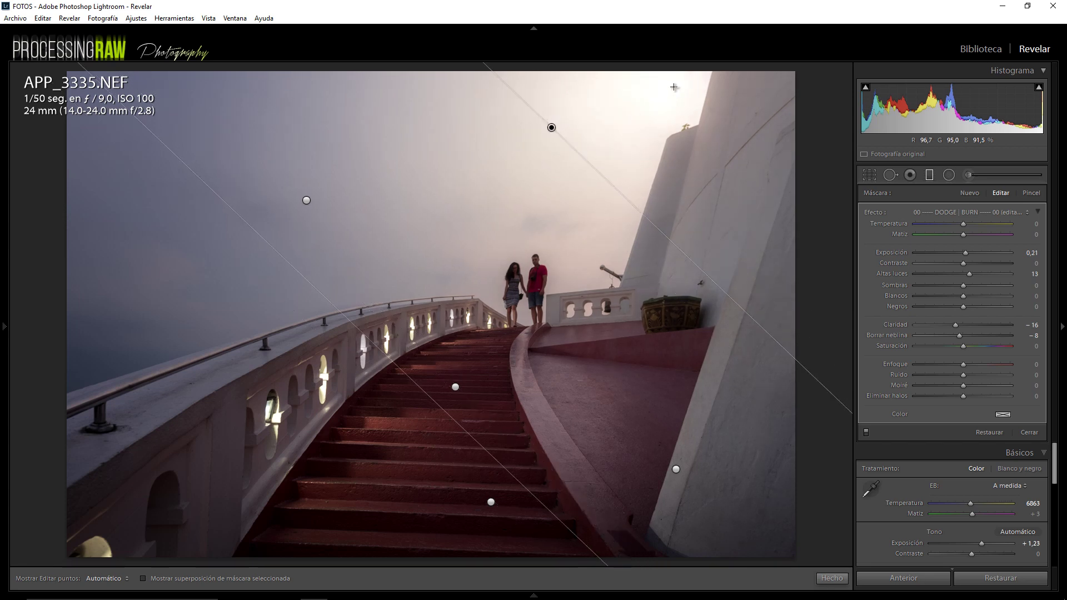
Step: Retune the top-right radial filter: exposure 0, highlights 1, whites −2, clarity −9, dehaze −5
left_click(929, 175)
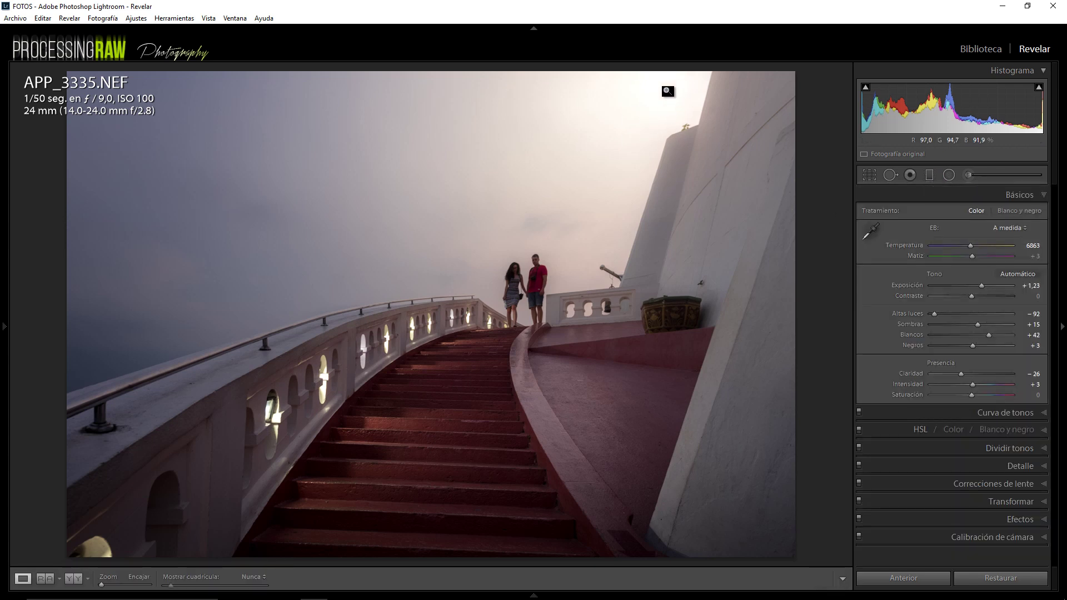
left_click(949, 175)
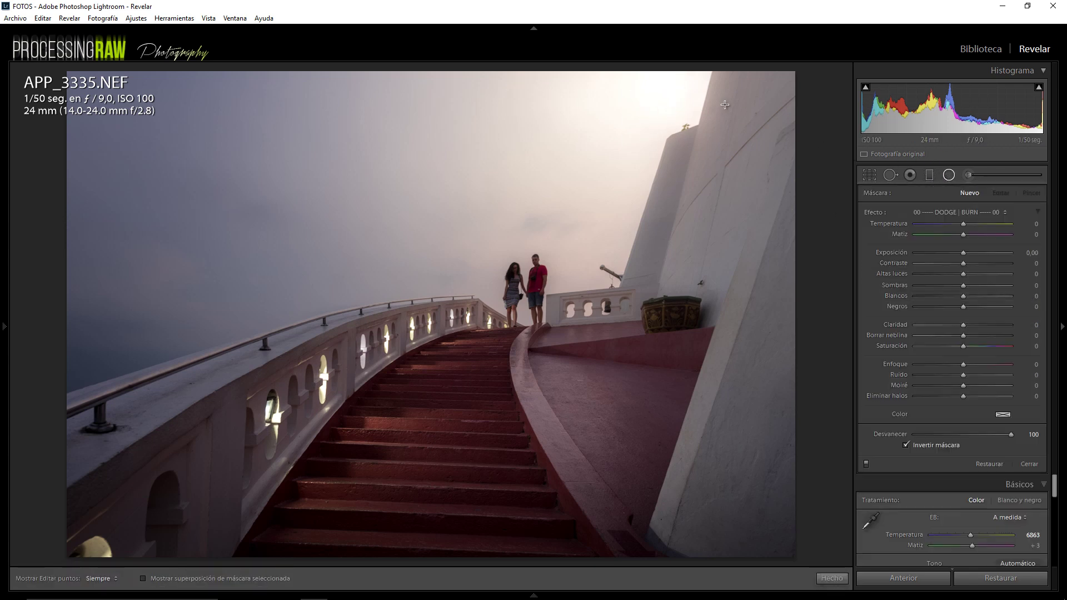
left_click(668, 87)
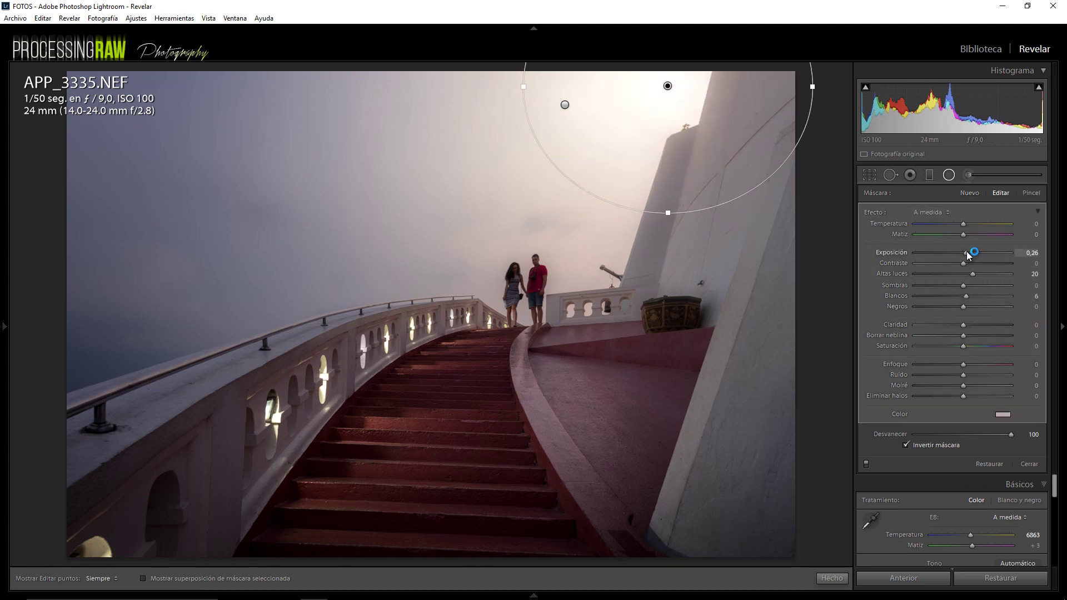
left_click_drag(972, 274, 966, 299)
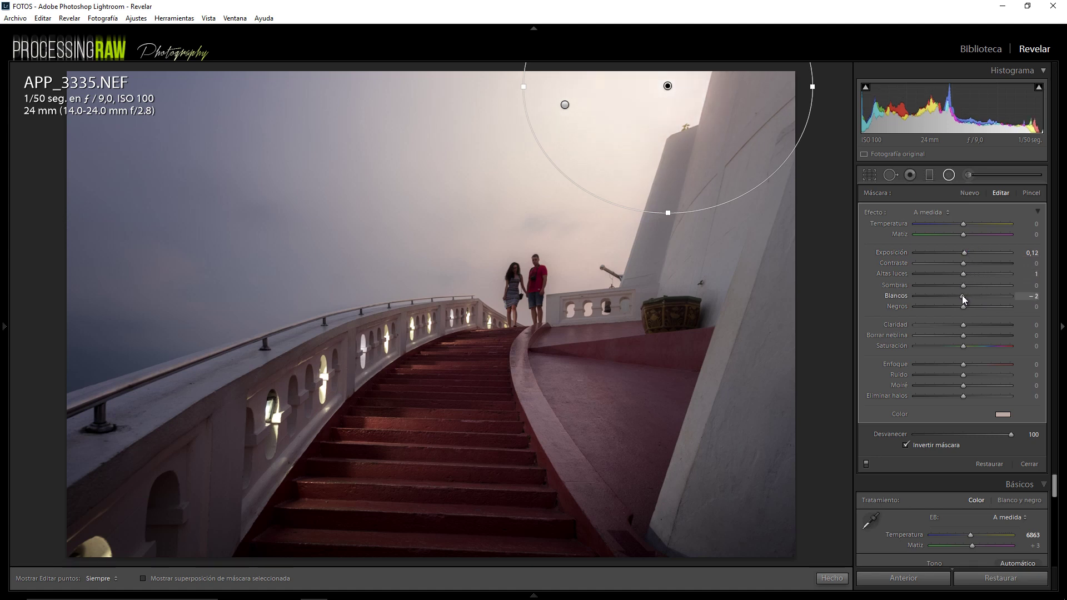
double_click(964, 253)
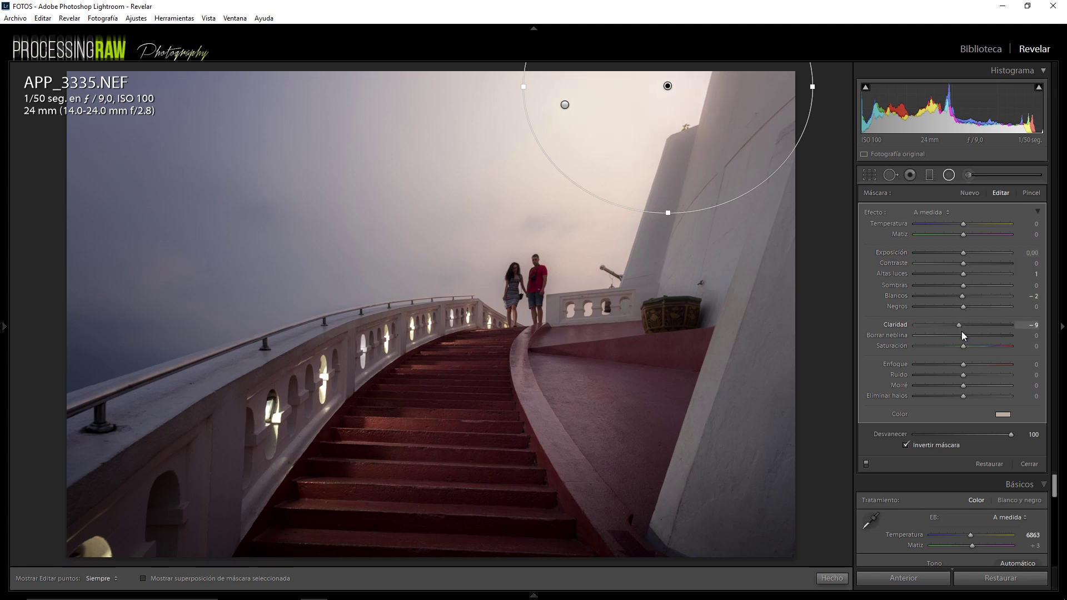
left_click_drag(964, 335, 961, 337)
Step: Set up an erasing brush at flow 12 for the top-right radial mask with overlay shown
left_click(1030, 193)
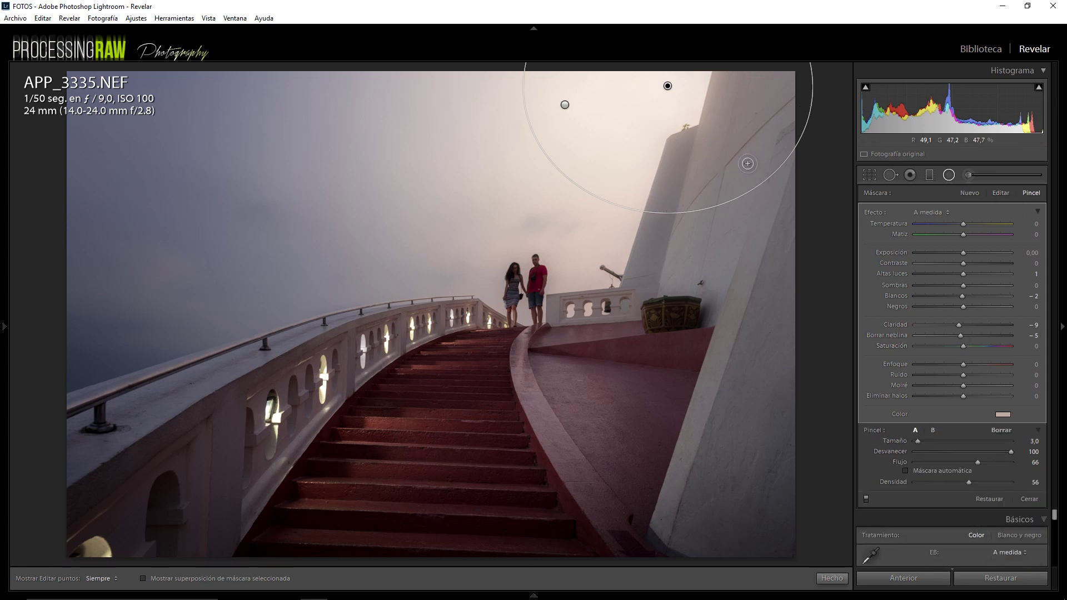
key("o")
key("alt")
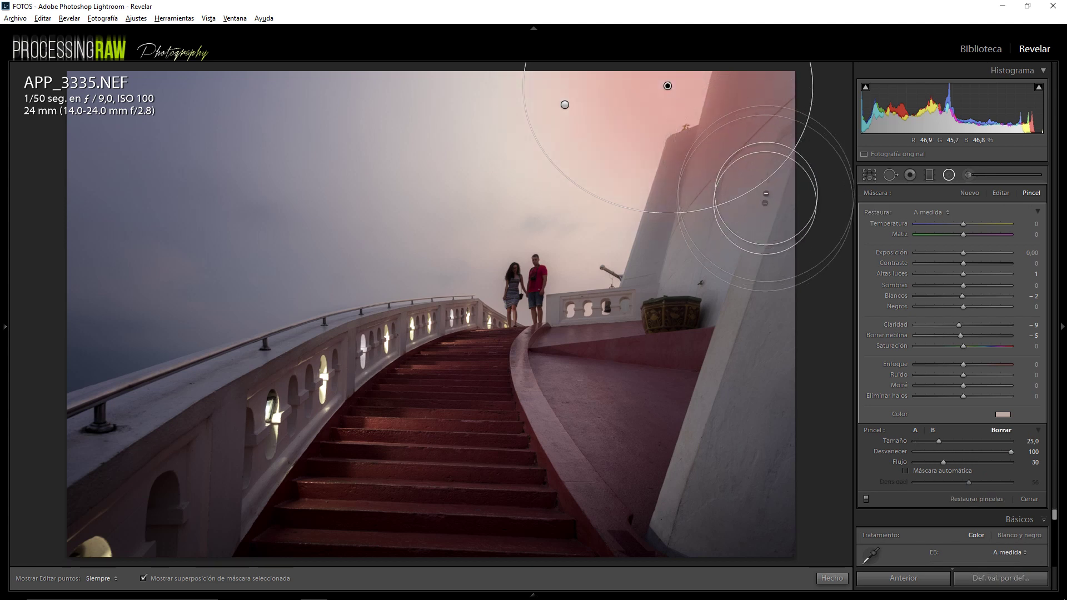
key("h")
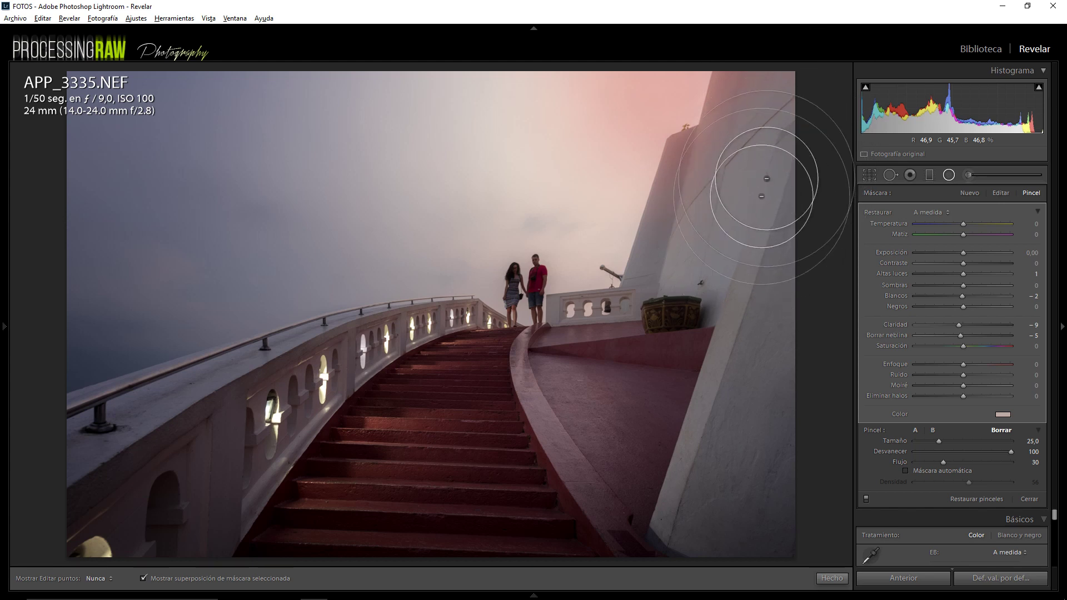
key("h")
left_click_drag(943, 463, 925, 463)
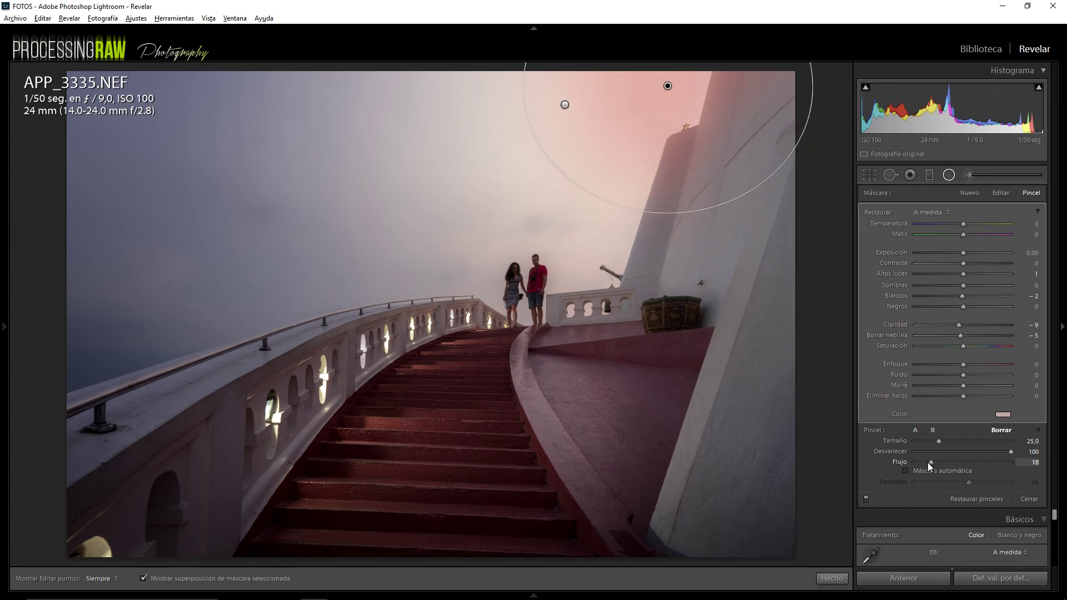
key("h")
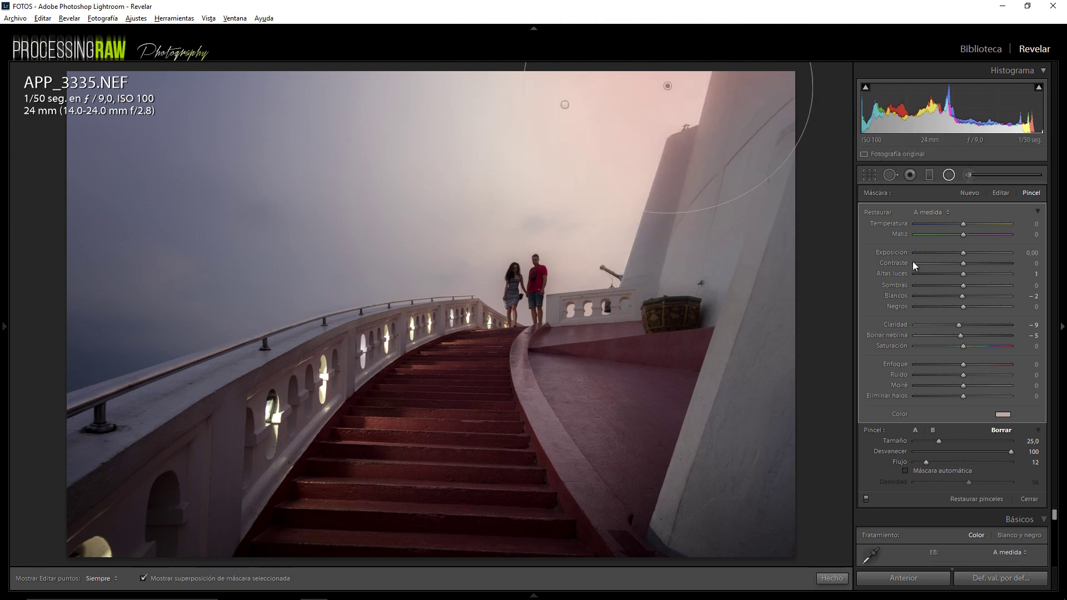
key("h")
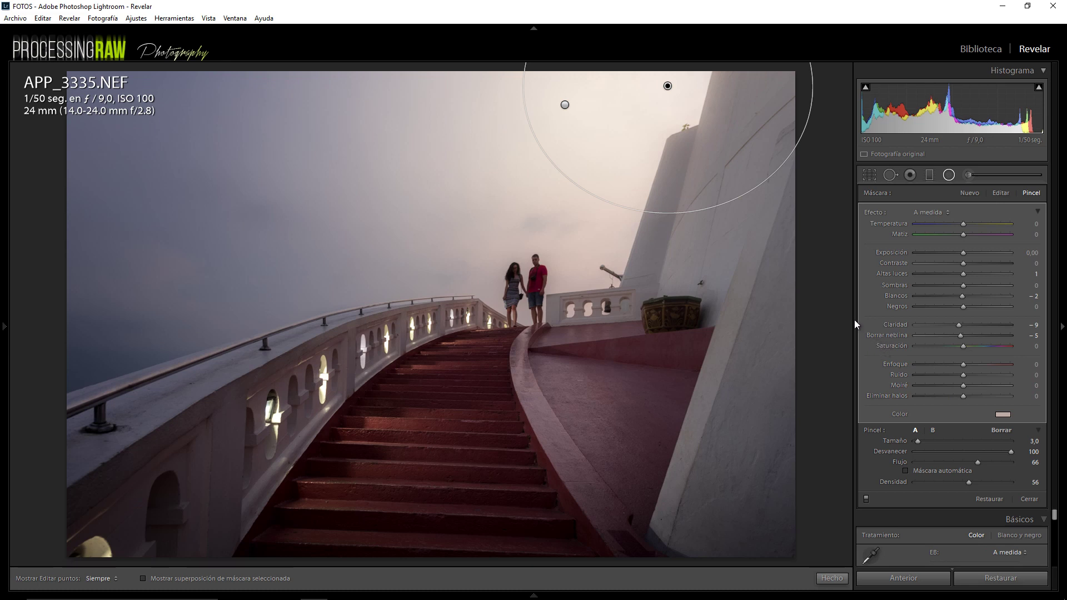
Step: Add a horizontal clarity −29 graduated filter across the staircase and close the filter tools
left_click(930, 177)
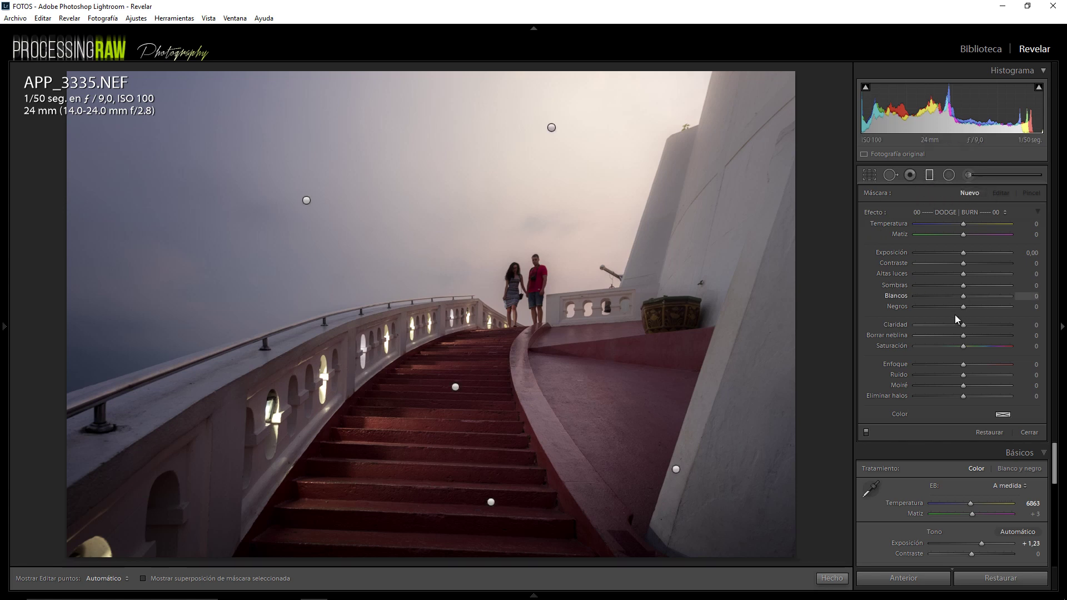
left_click_drag(945, 324, 949, 325)
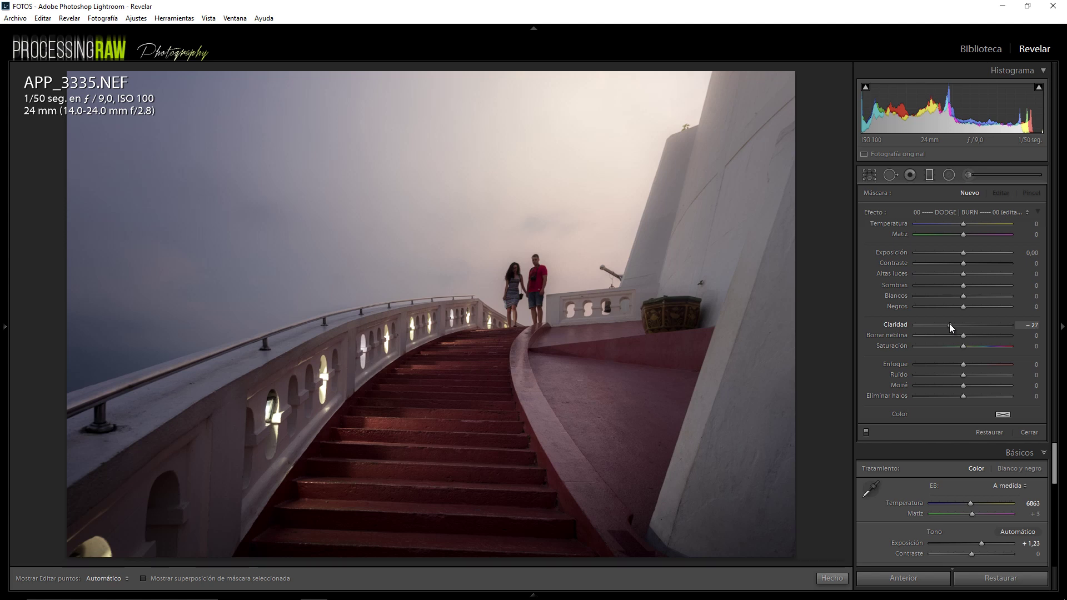
left_click_drag(421, 280, 423, 461)
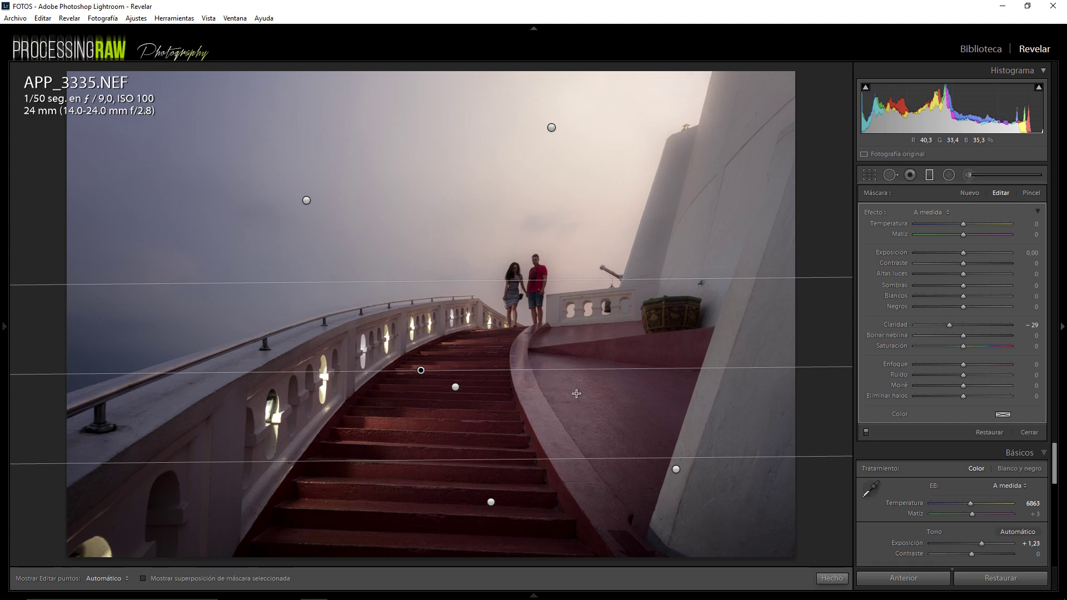
left_click(832, 578)
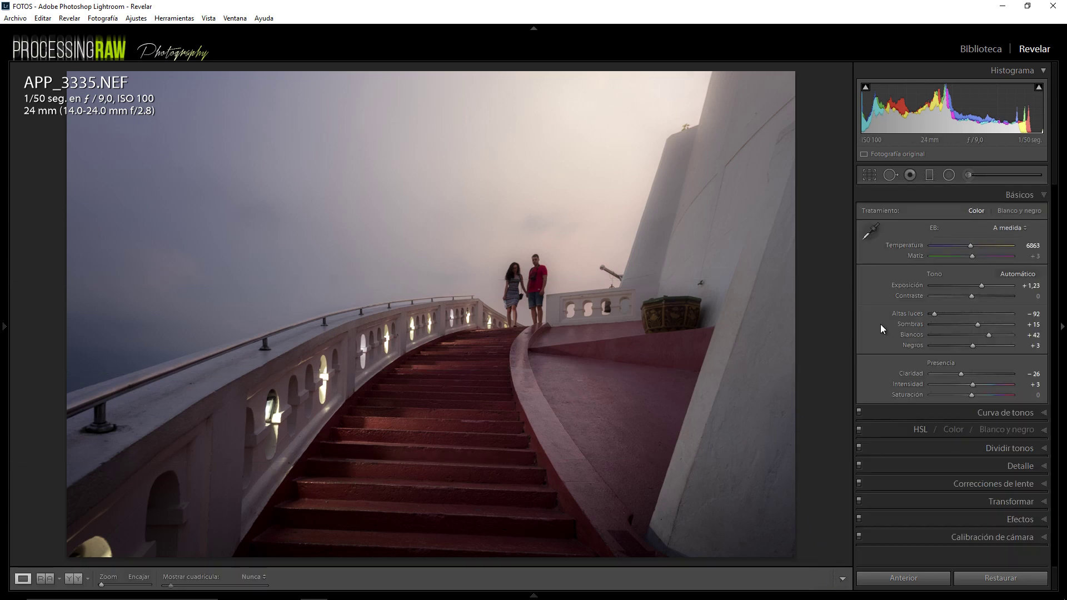
Step: Start a new adjustment brush with exposure +0,35, highlights +11, clarity +8 and flow 57
left_click(968, 175)
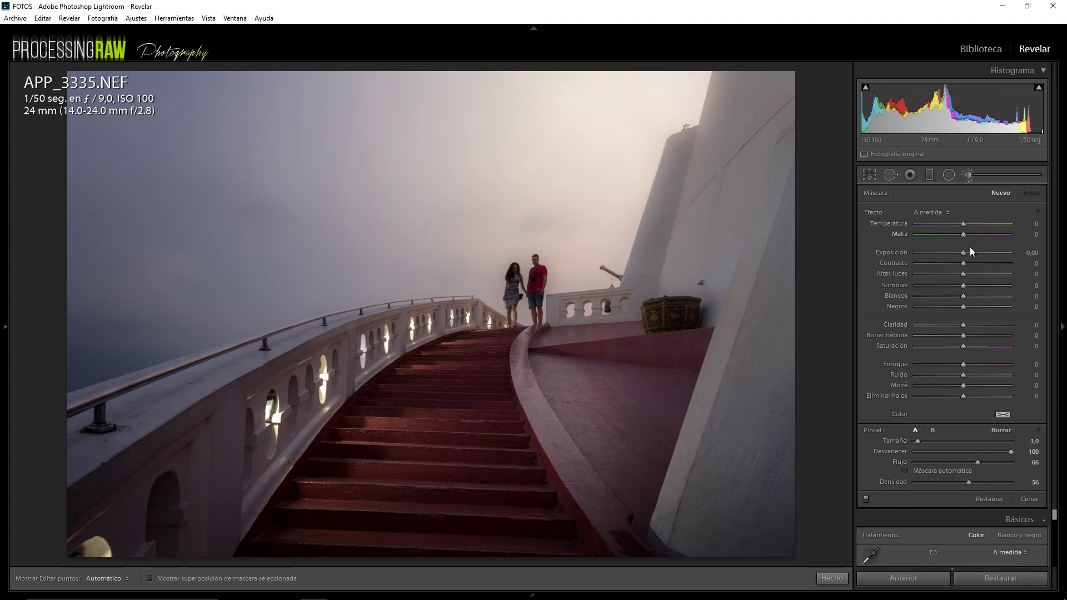
left_click_drag(965, 251, 970, 251)
left_click_drag(968, 253, 968, 272)
left_click_drag(968, 326, 969, 327)
left_click(968, 462)
Step: Paint the brightening brush strokes onto the landing beside the couple
key("h")
left_click_drag(575, 355, 590, 340)
key("h")
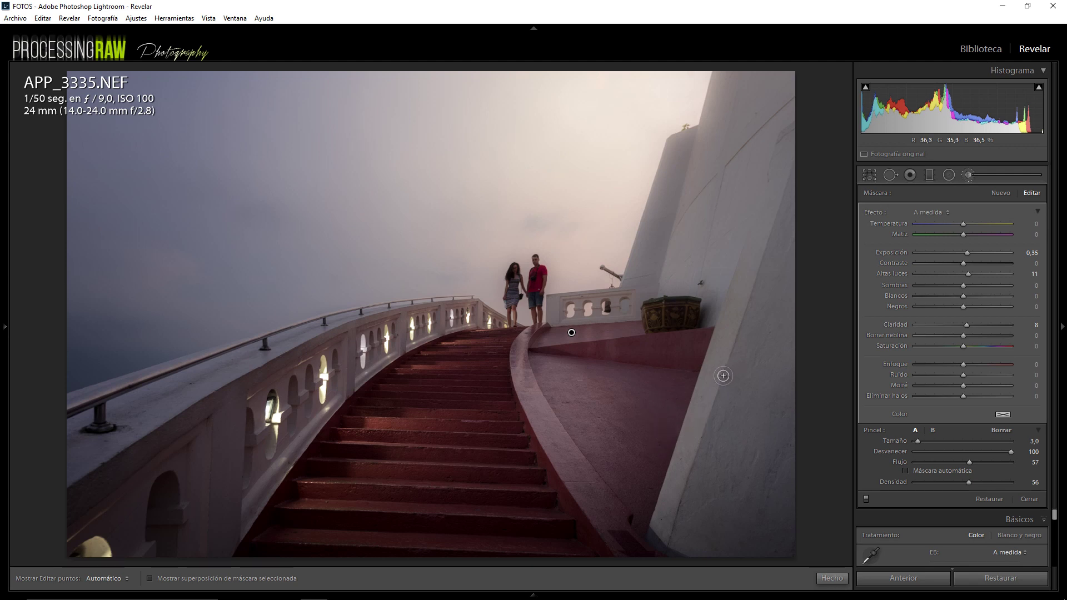
scroll(723, 371, "up", 3)
scroll(784, 166, "down", 1)
key("h")
key("h")
key("h")
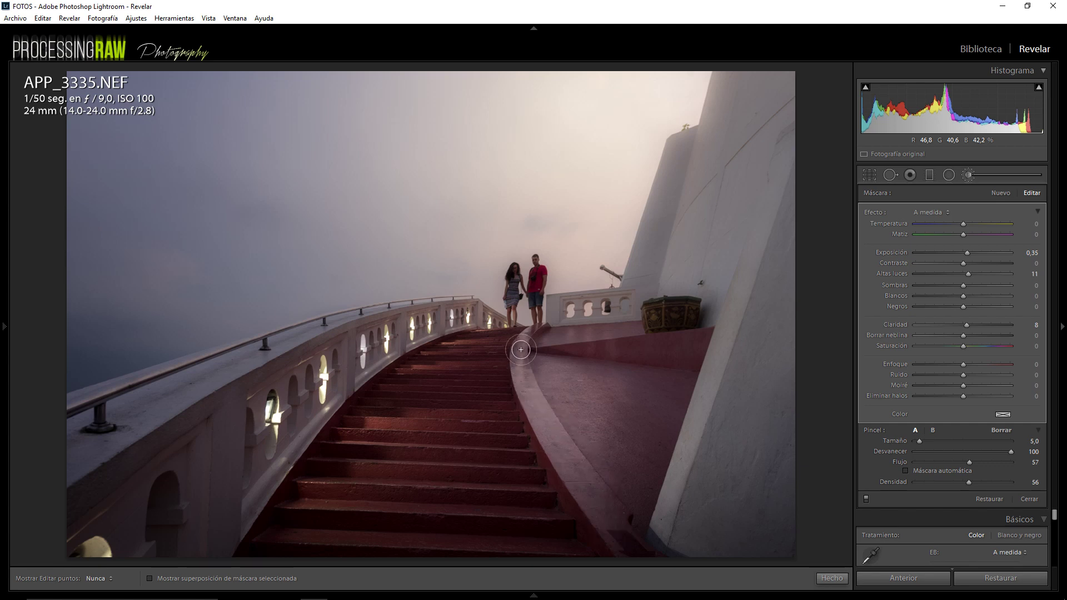
left_click_drag(571, 332, 608, 347)
Step: Zoom in close on the left railing to check the brushed area
key("h")
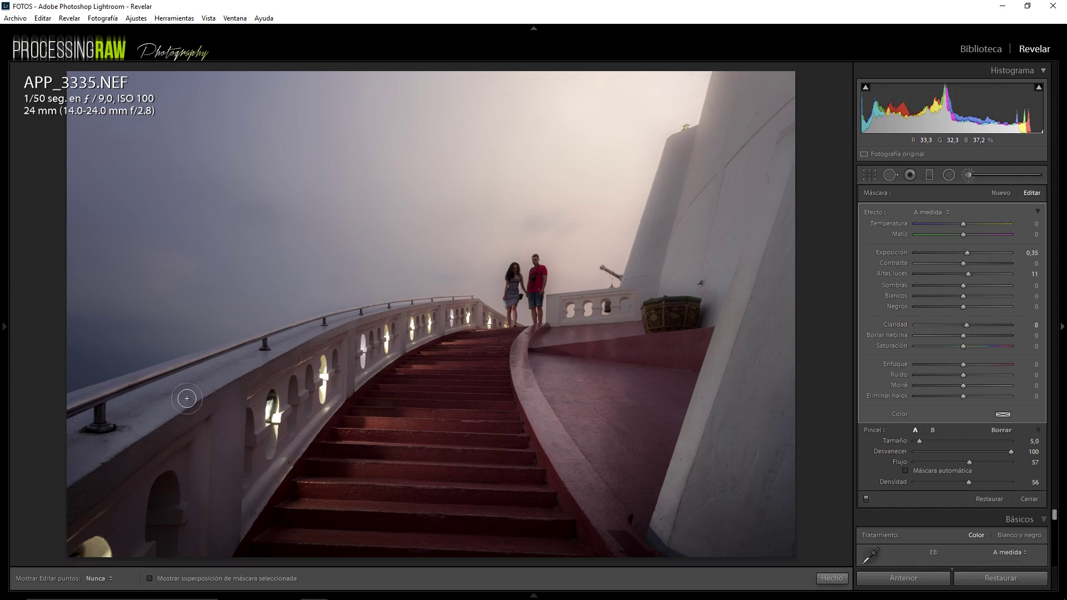
key("z")
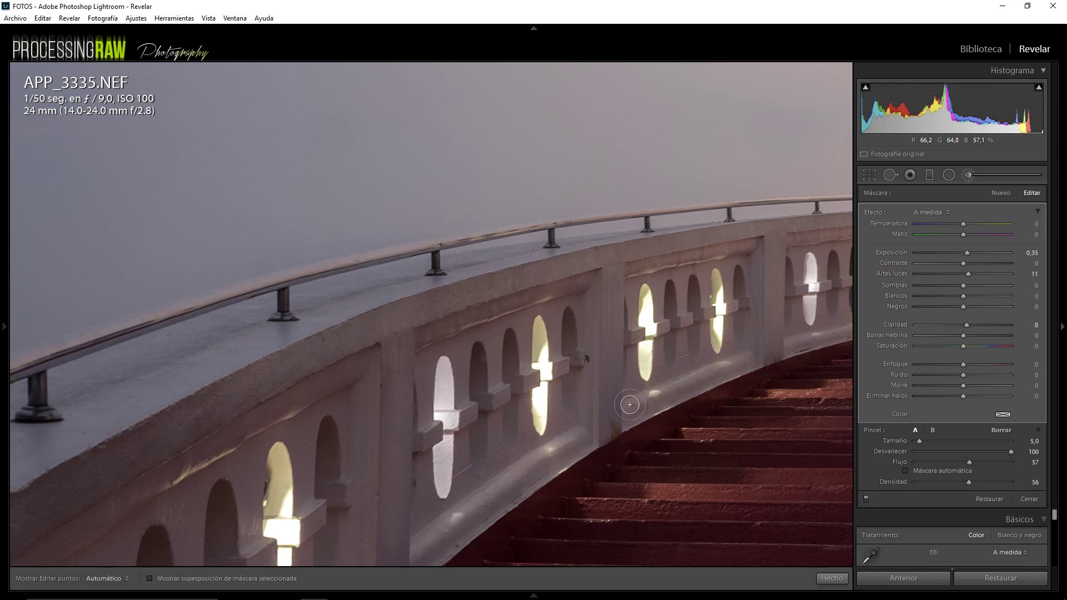
key("h")
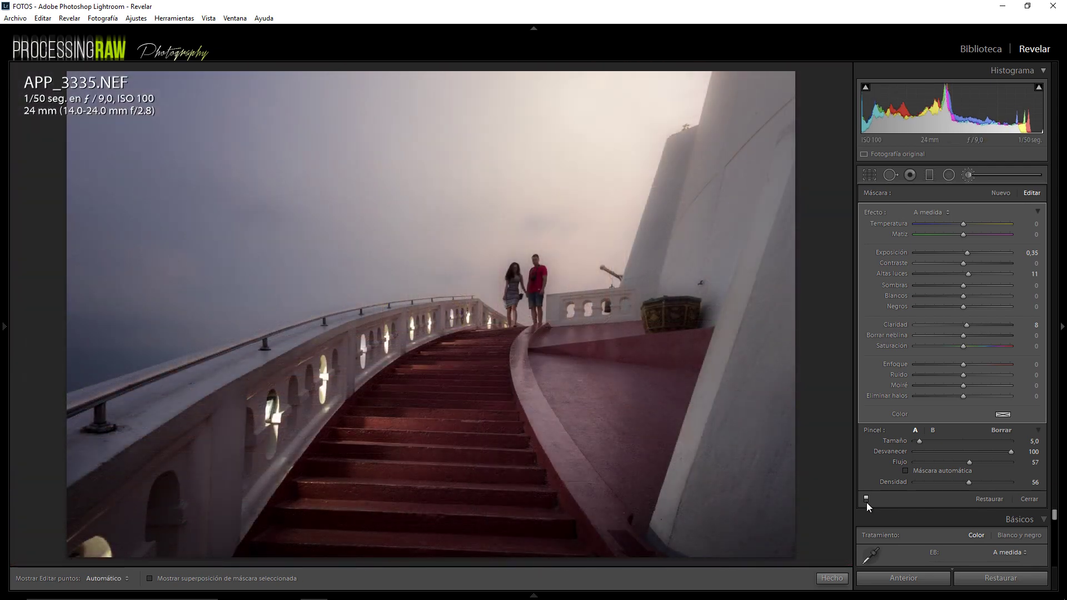
key("h")
key("h")
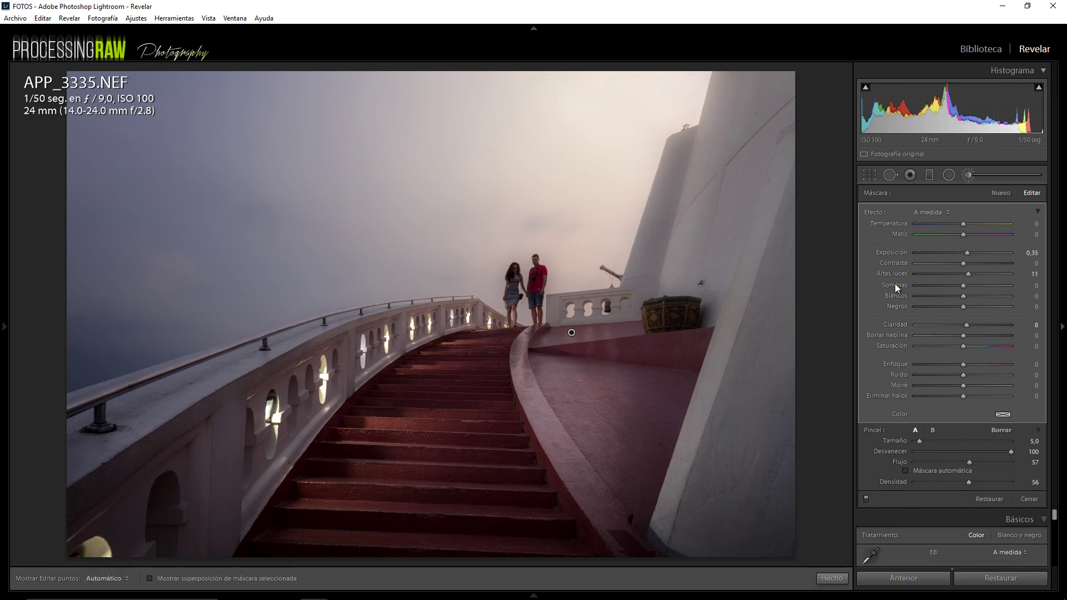
left_click(995, 193)
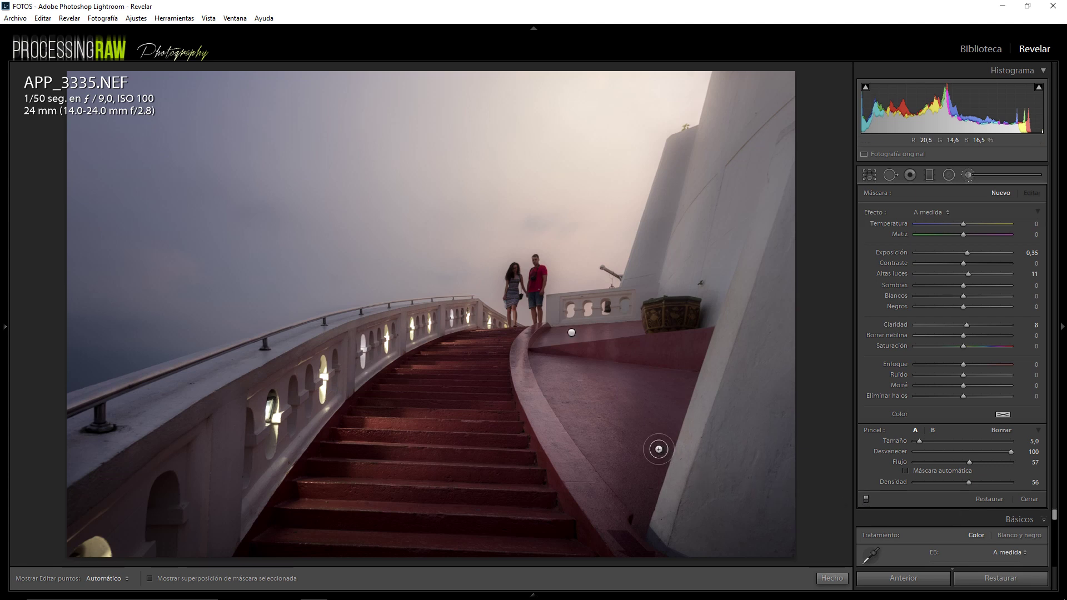
Step: Select the existing brush pin and view its mask overlay to see the painted areas
key("o")
left_click(571, 332)
key("o")
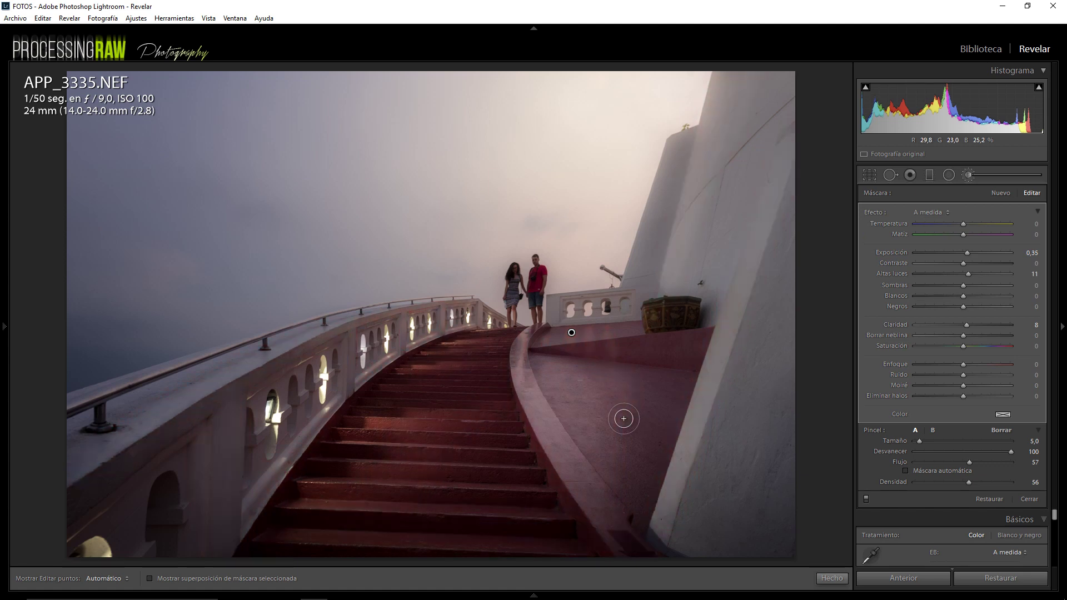
key("o")
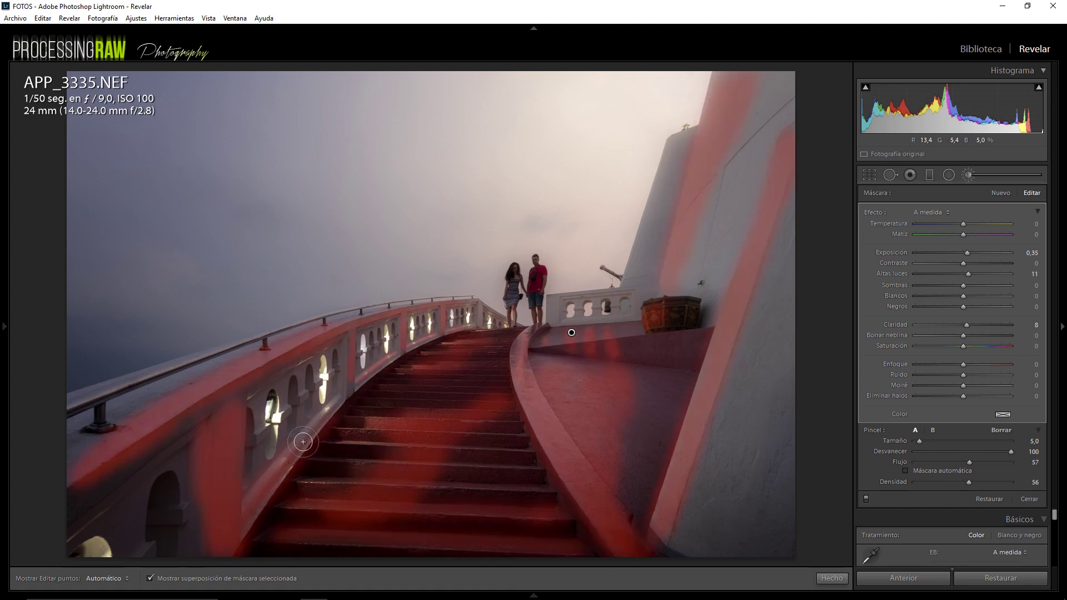
key("o")
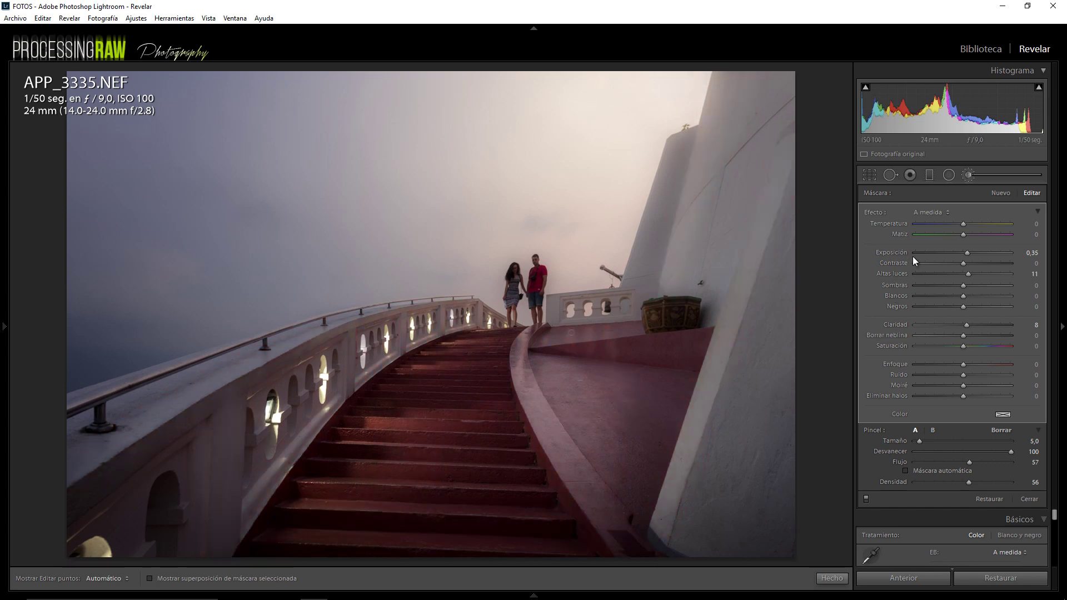
Step: Toggle the brush adjustment off and on to compare the before and after
left_click(867, 499)
left_click(867, 500)
left_click(866, 499)
left_click(866, 499)
key("h")
key("h")
Step: Start a second brush adjustment with exposure −0,30 and clarity reset then raised to 10
left_click(1000, 193)
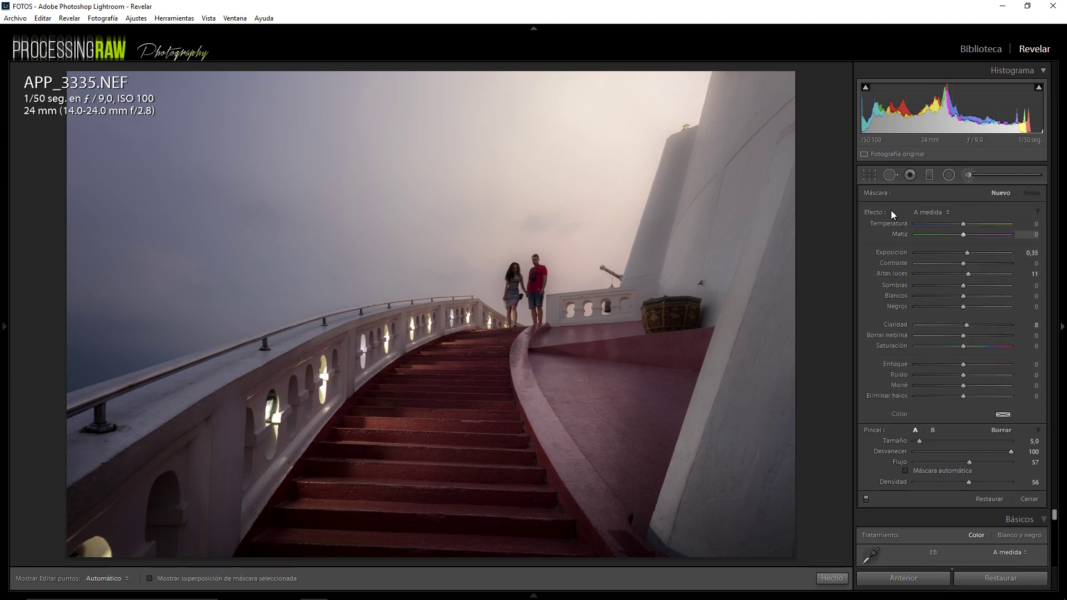
left_click(959, 255)
double_click(966, 325)
left_click_drag(963, 326, 968, 324)
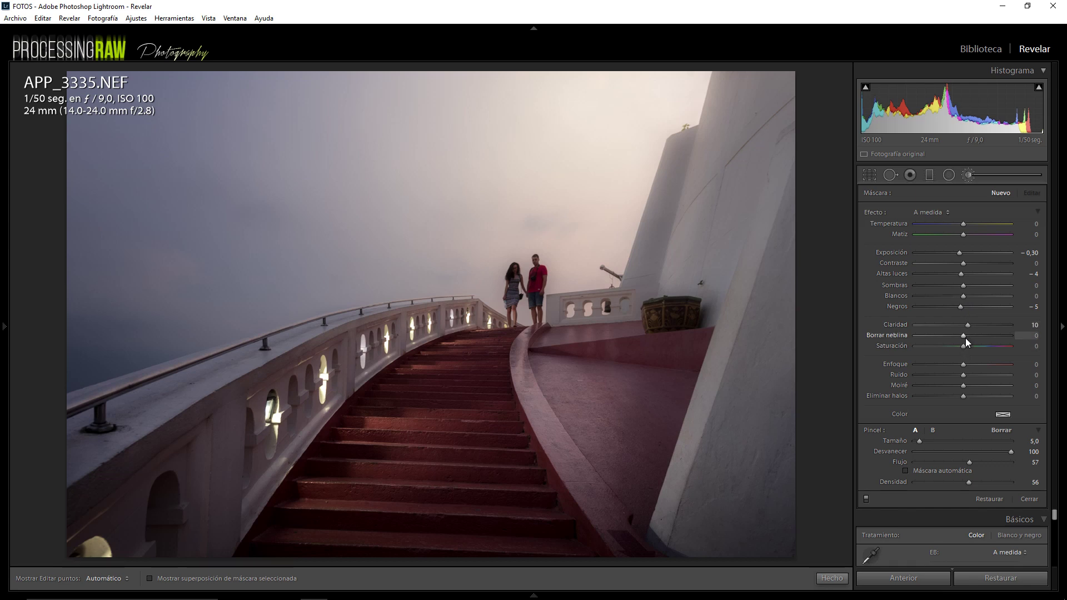
mouse_move(757, 389)
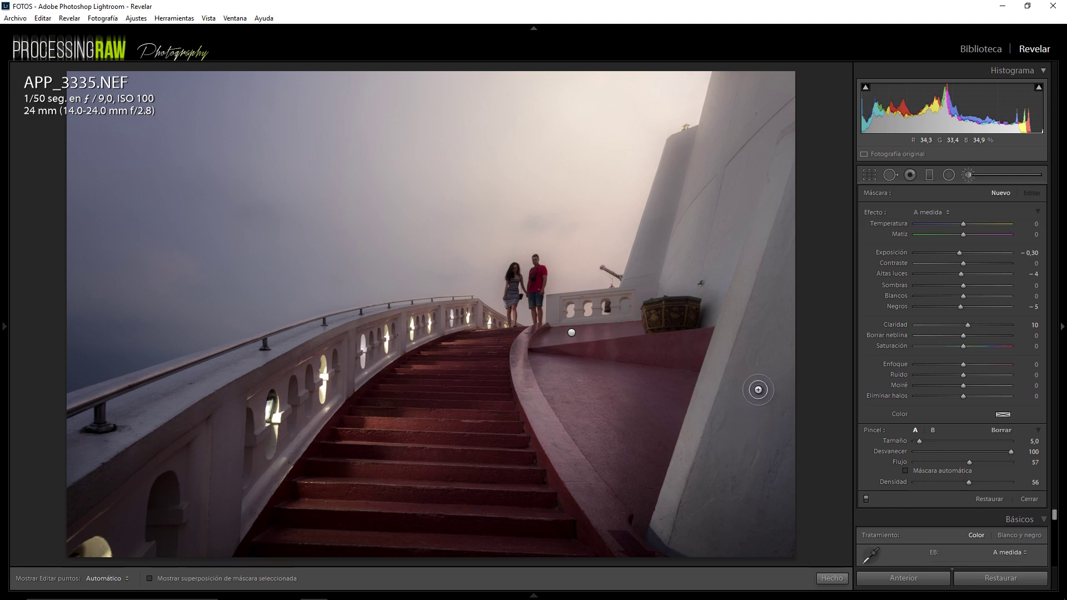
scroll(757, 391, "up", 2)
scroll(754, 396, "up", 3)
scroll(754, 396, "up", 1)
Step: Paint the darkening stroke onto the white wall, shrink the brush to 6 and raise clarity to 40
key("h")
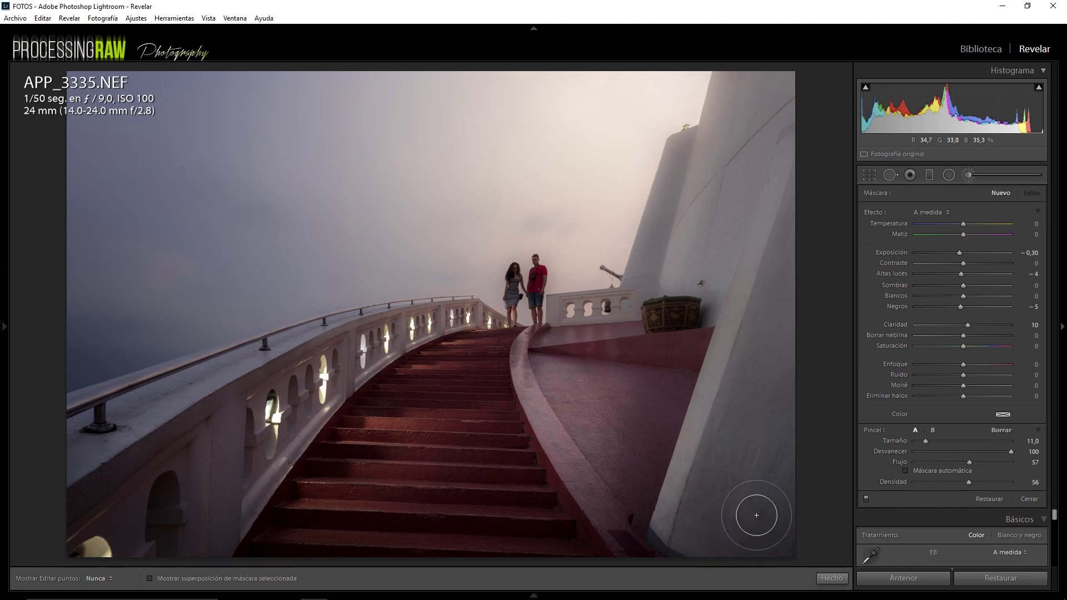
left_click_drag(777, 474, 776, 510)
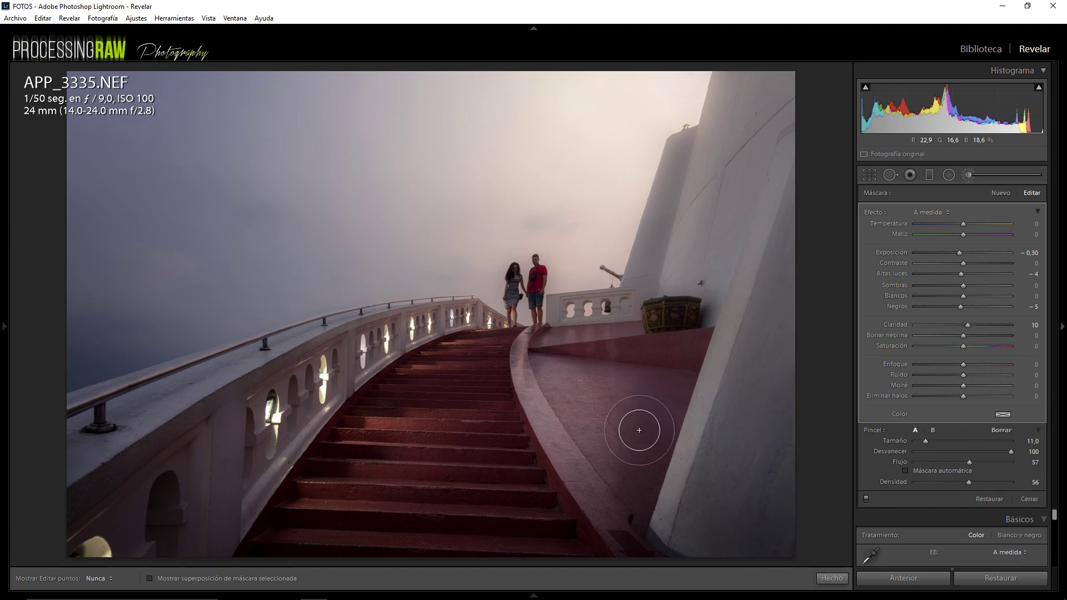
key("h")
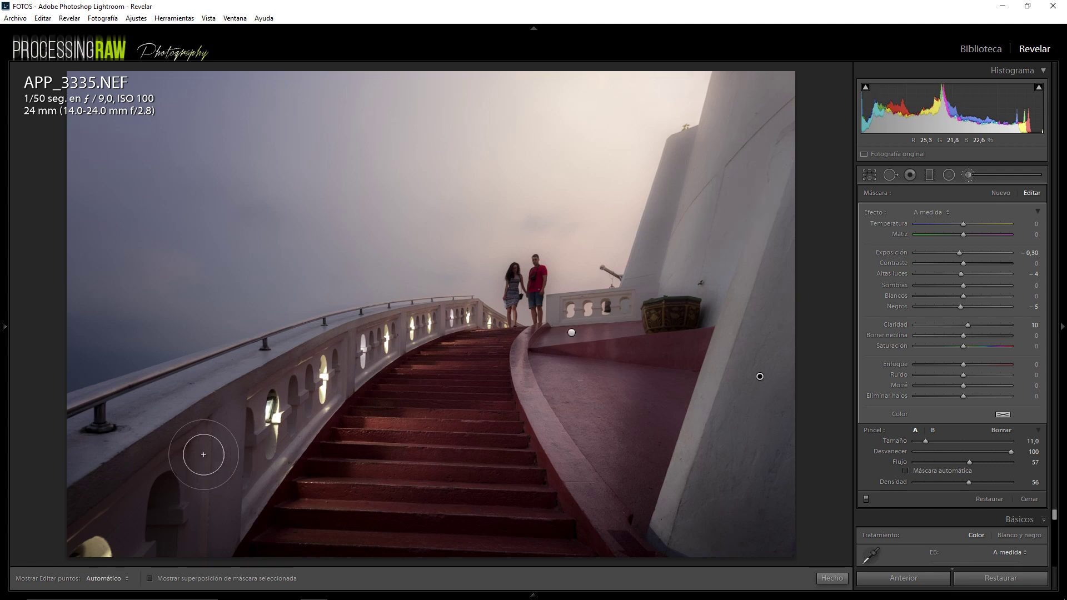
scroll(211, 466, "down", 5)
key("h")
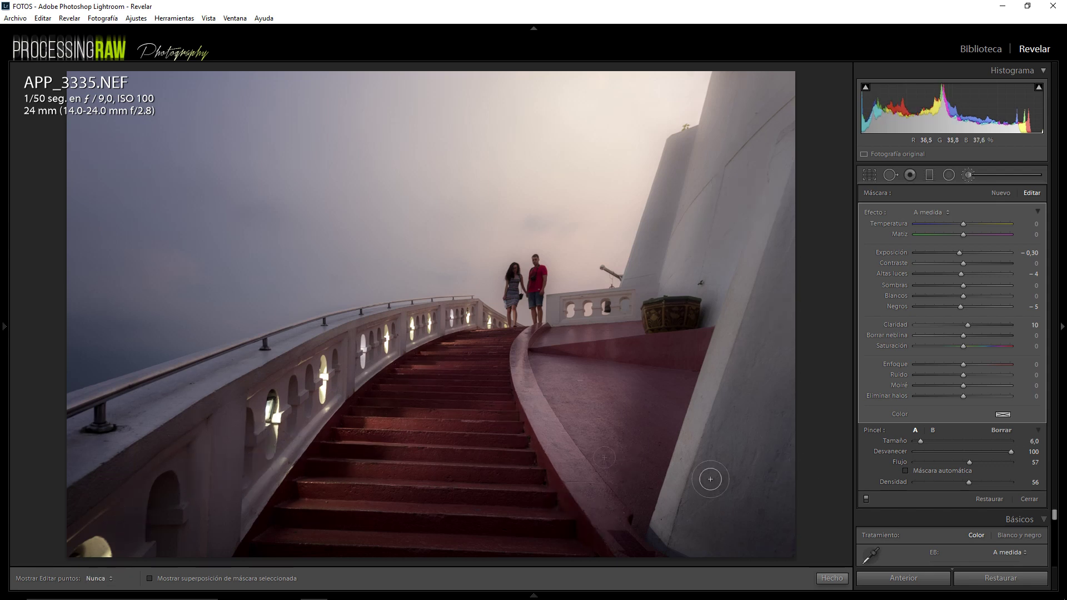
scroll(979, 327, "up", 2)
scroll(984, 324, "up", 2)
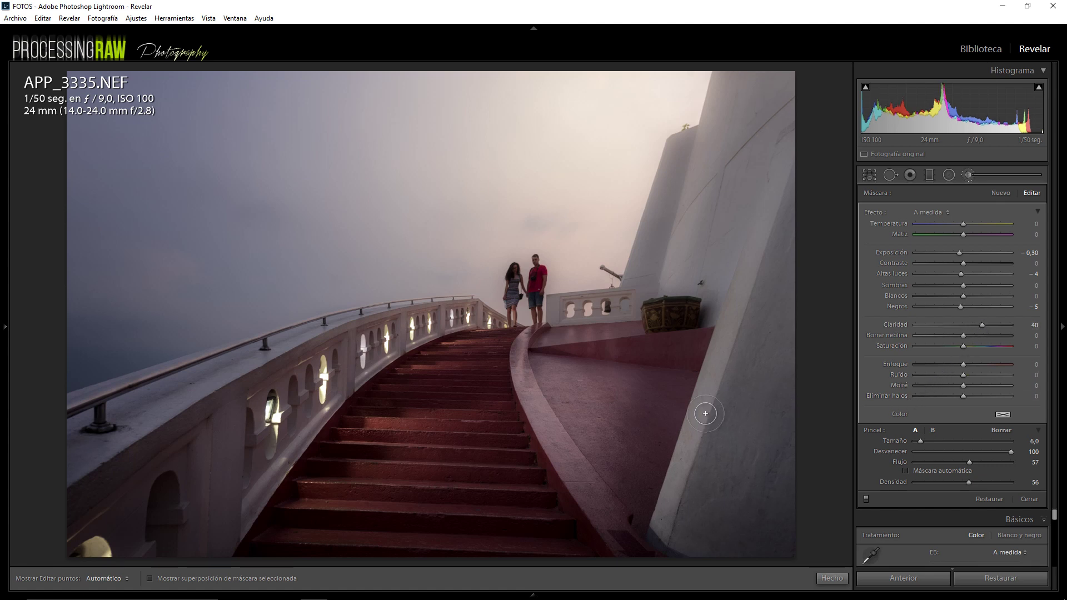
left_click(866, 498)
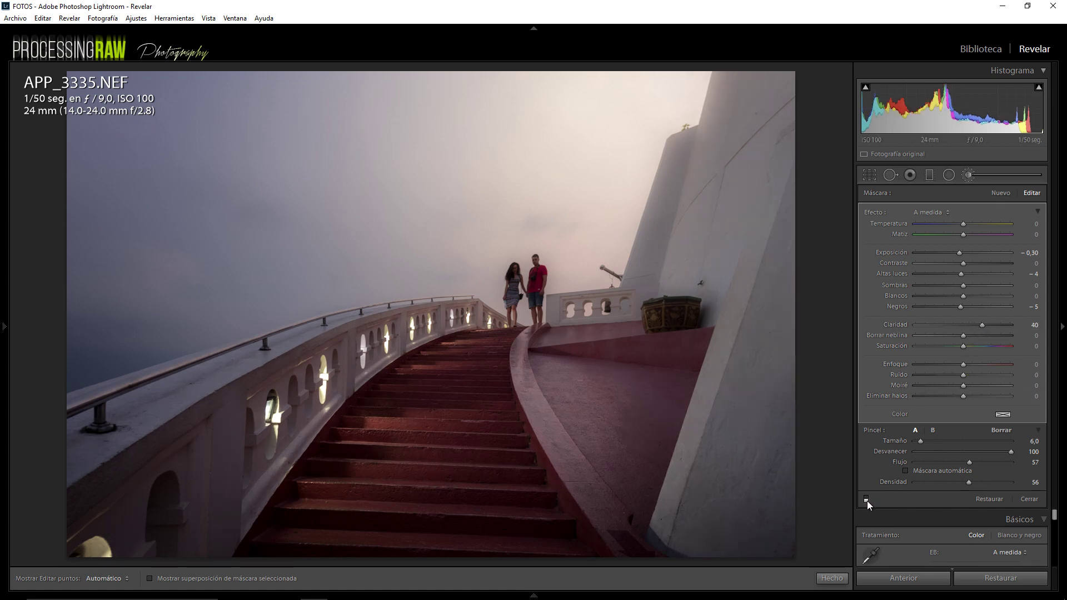
left_click(867, 500)
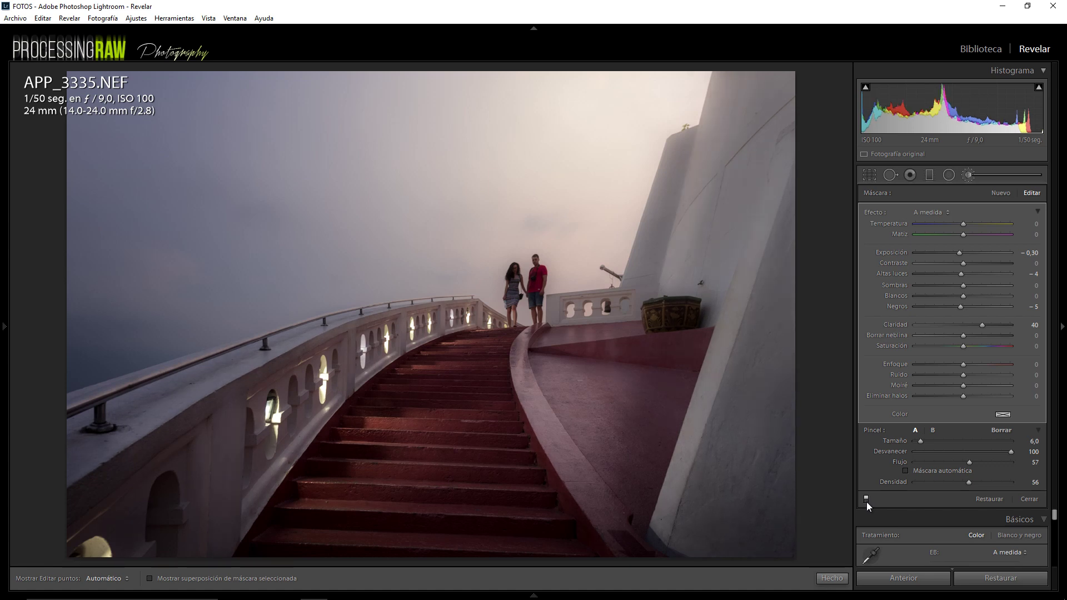
left_click(865, 501)
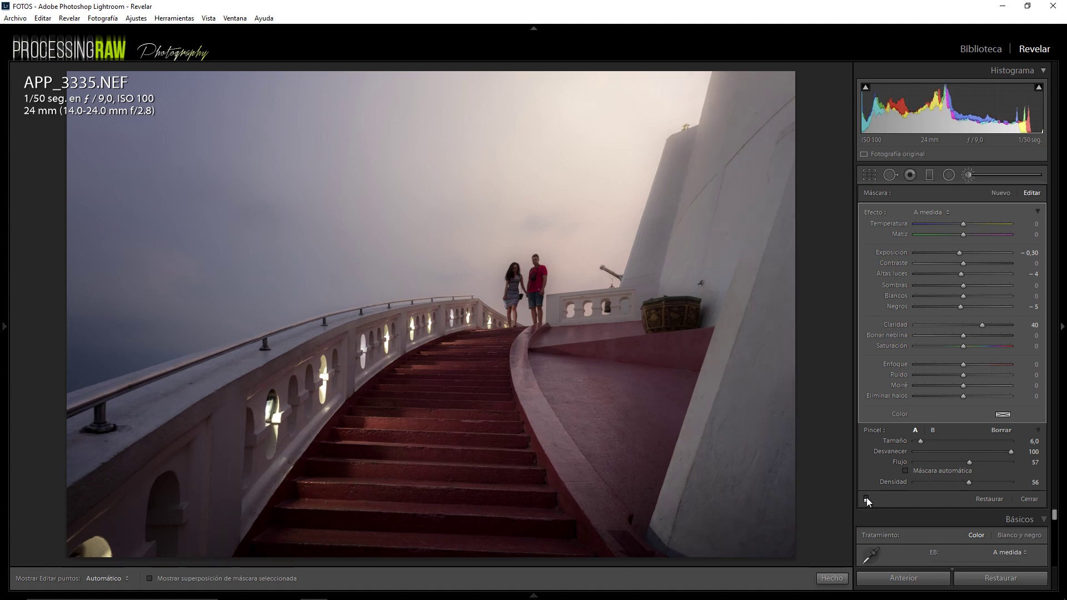
left_click(865, 498)
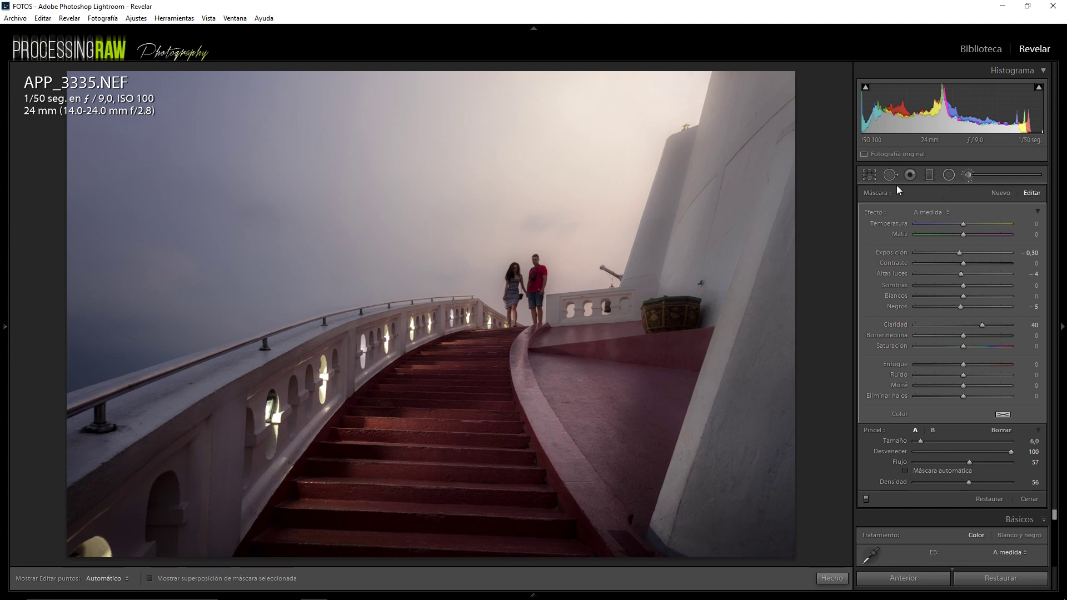
Step: Finish brushing, then on the RGB tone curve lower the midpoint and lift the black point slightly
left_click(832, 578)
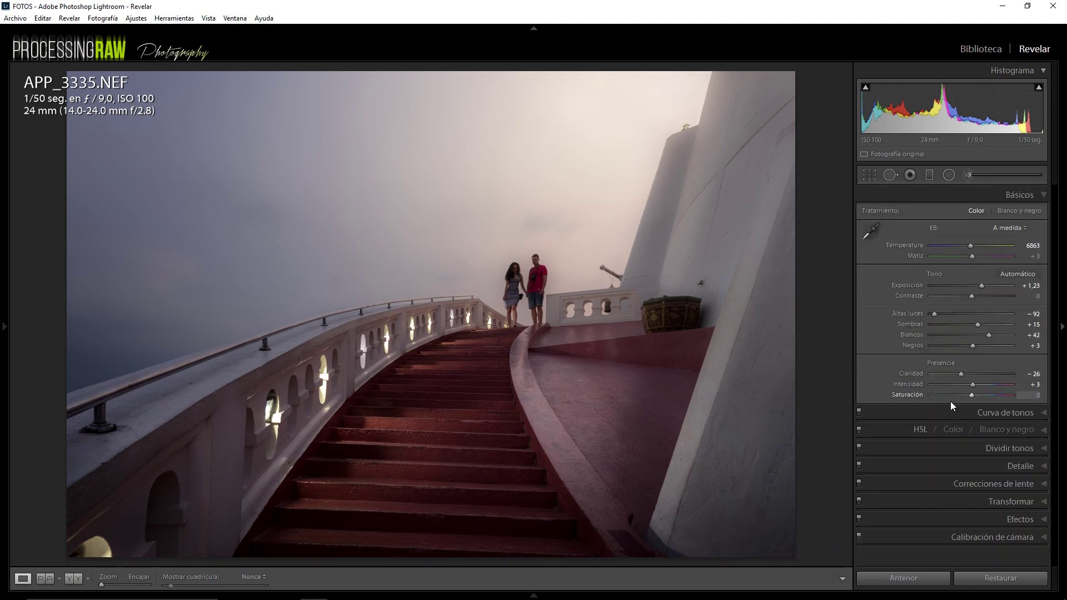
left_click(1002, 413)
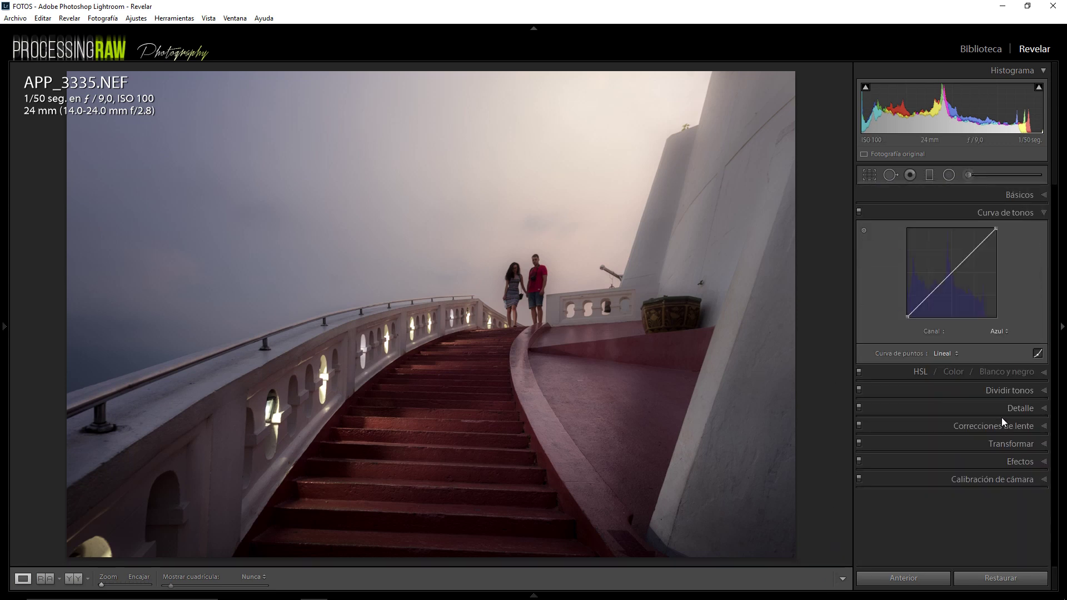
left_click(999, 331)
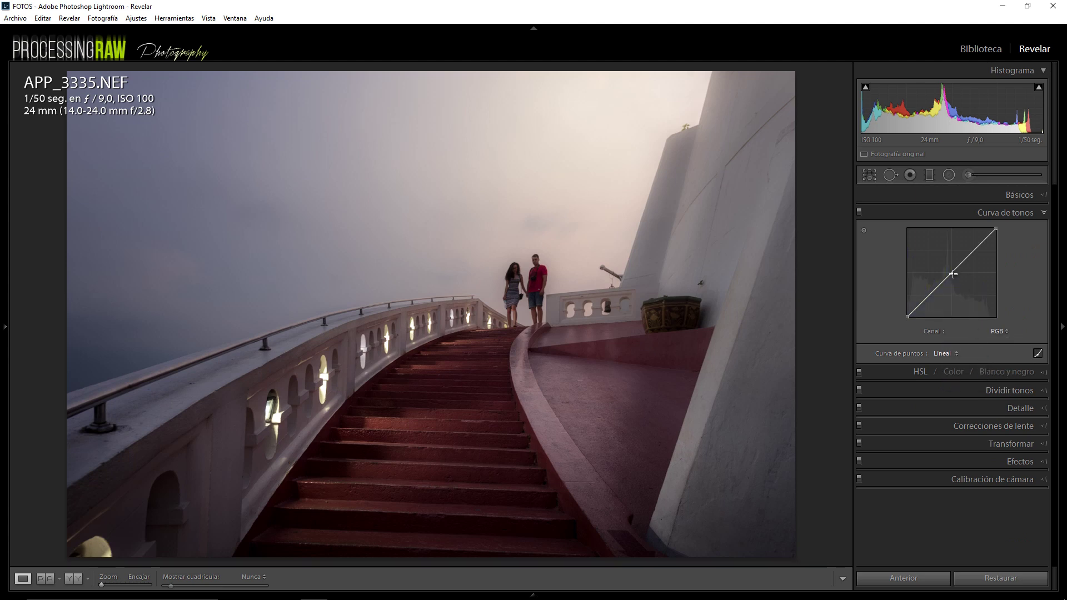
left_click_drag(952, 272, 952, 282)
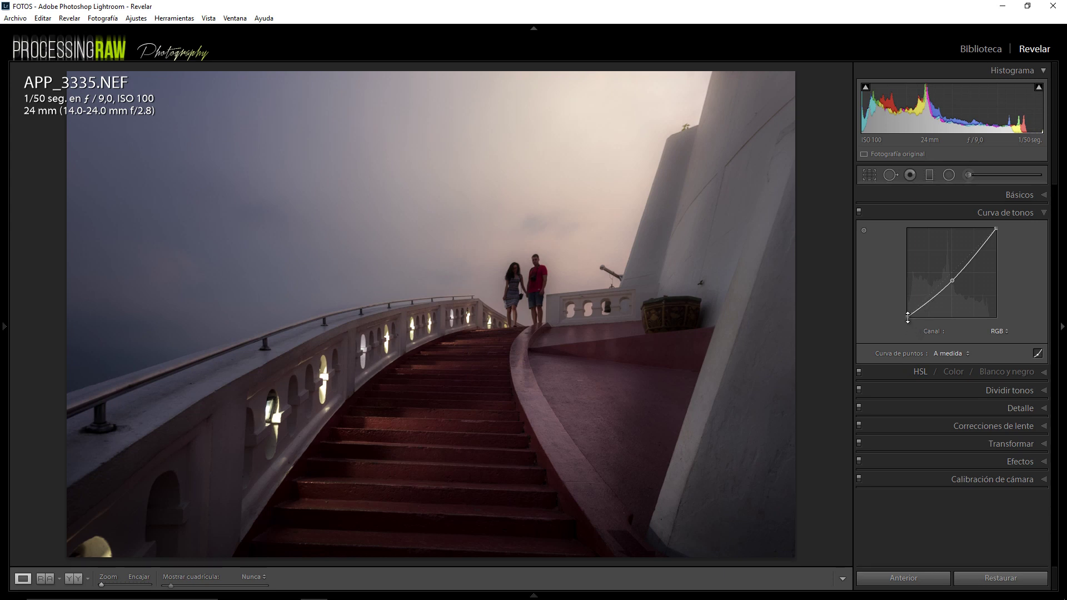
mouse_move(907, 314)
left_click_drag(906, 316, 905, 308)
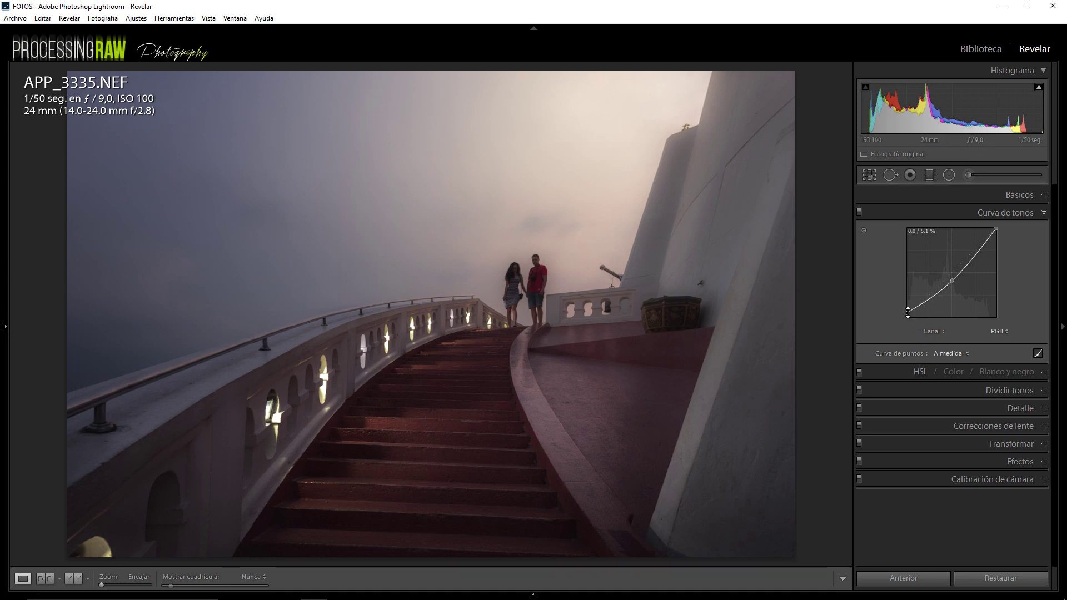
left_click_drag(906, 314, 906, 317)
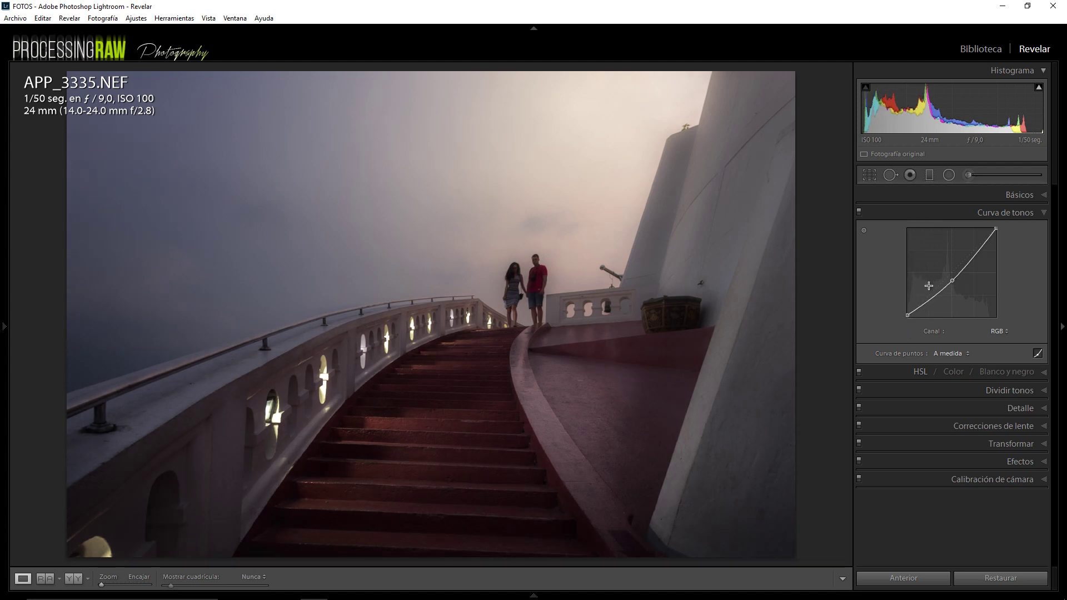
Step: On the blue curve, lift the shadows and pull the highlights down slightly
left_click(995, 331)
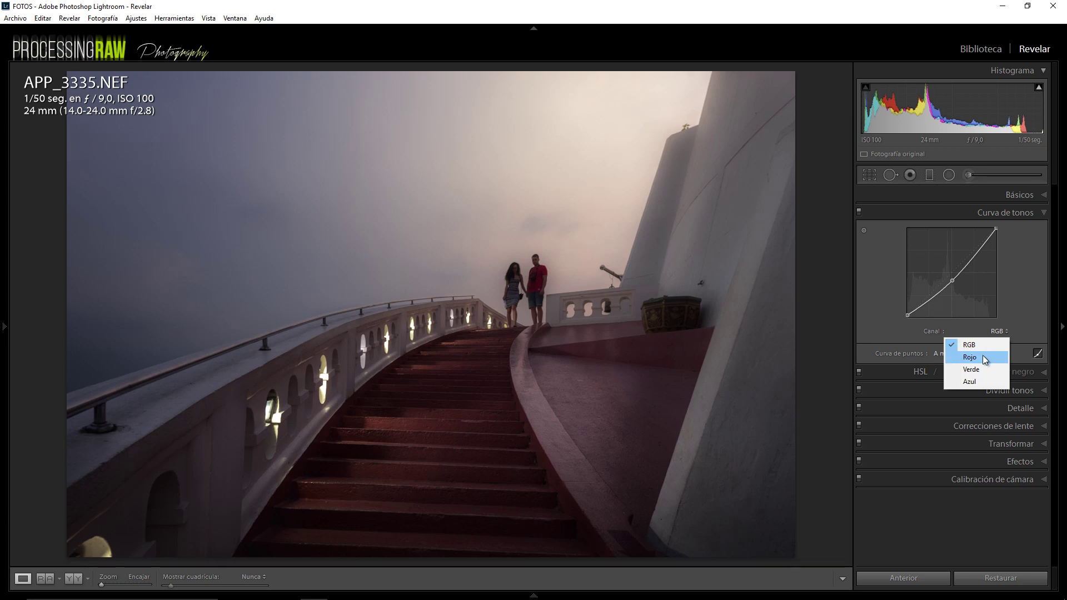
left_click(980, 381)
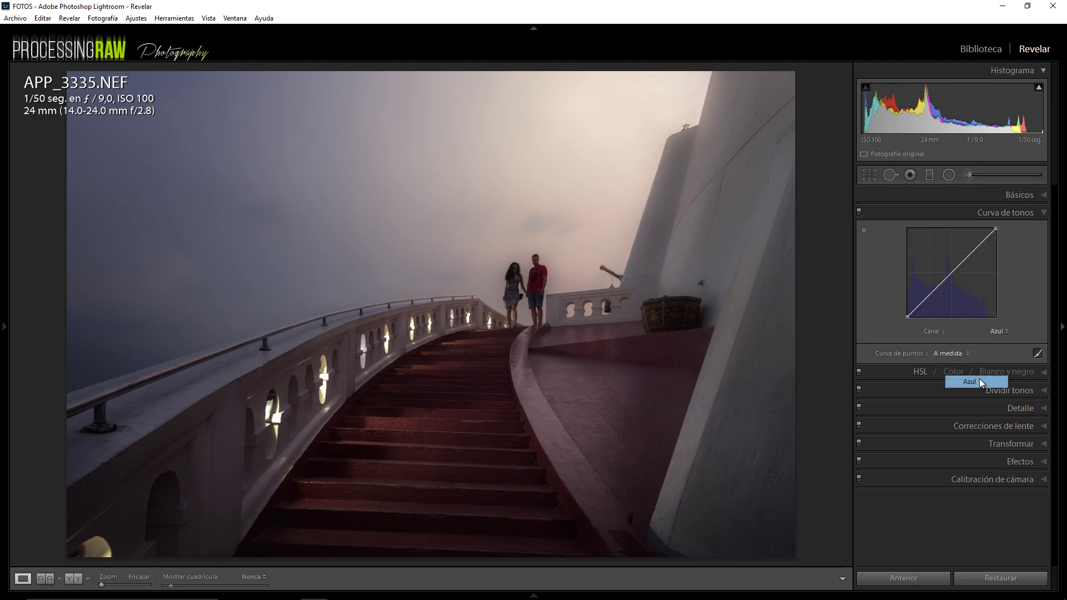
left_click(951, 272)
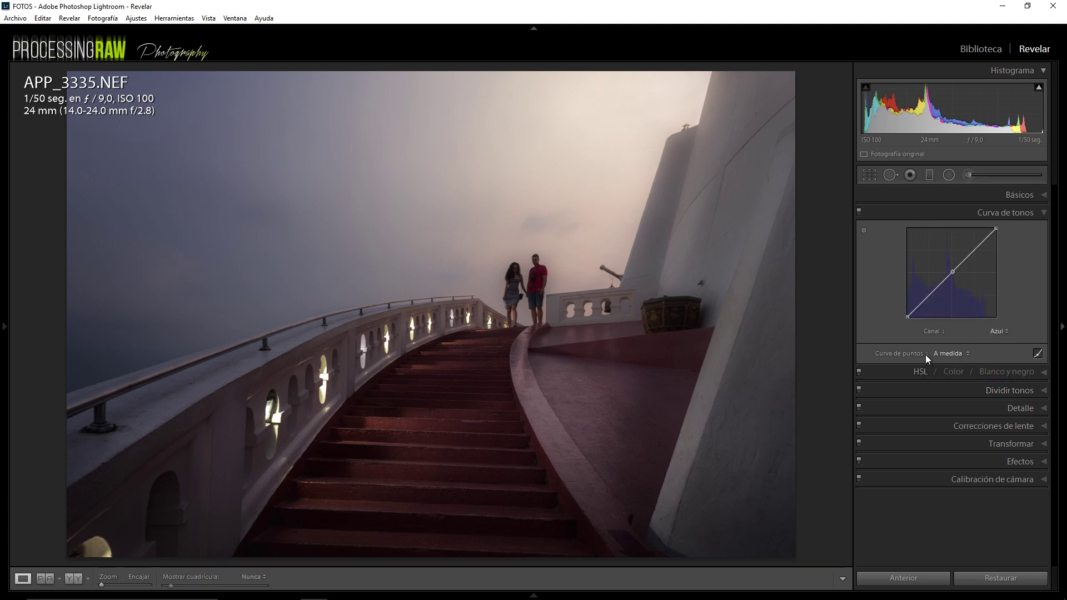
mouse_move(914, 315)
left_mouse_down()
mouse_move(897, 316)
mouse_move(911, 317)
left_mouse_up()
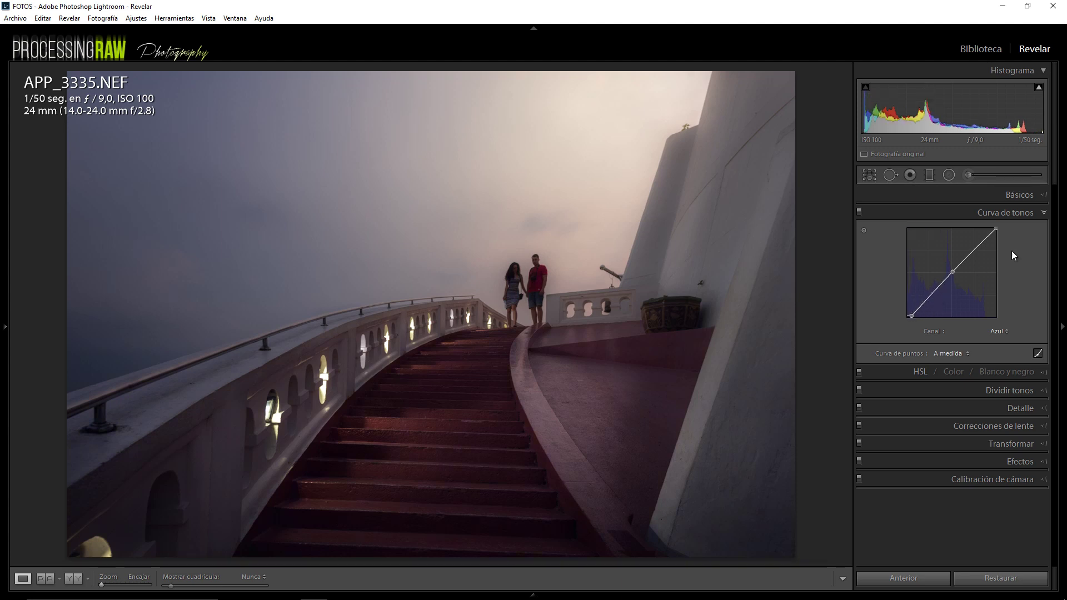
left_click_drag(995, 226, 998, 228)
Step: On the red curve, remove the extra point and pull the white point slightly inward
left_click(998, 333)
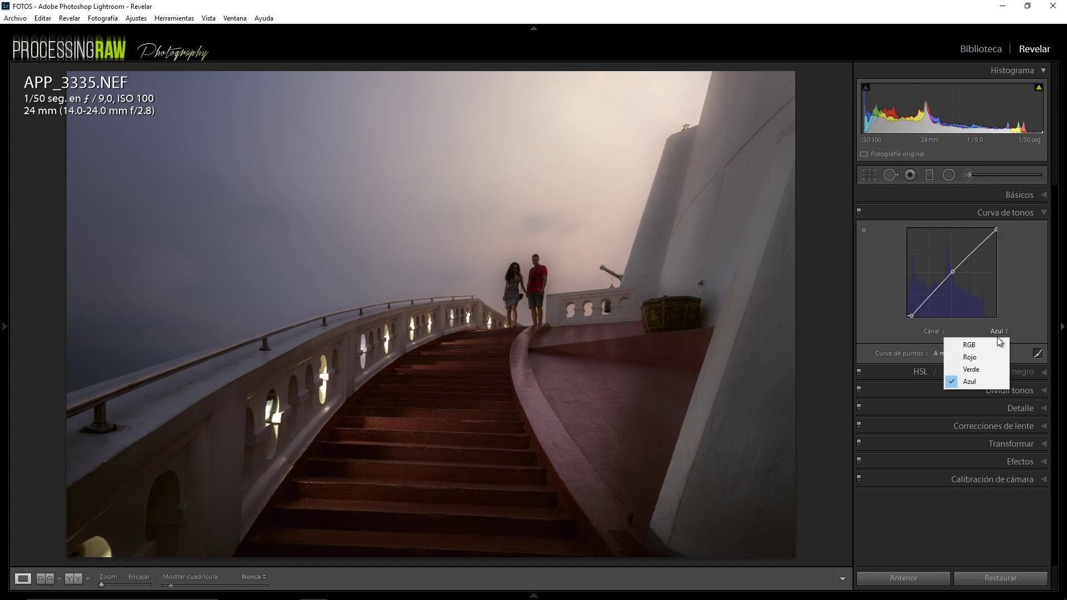
left_click(984, 358)
left_click_drag(953, 272, 995, 251)
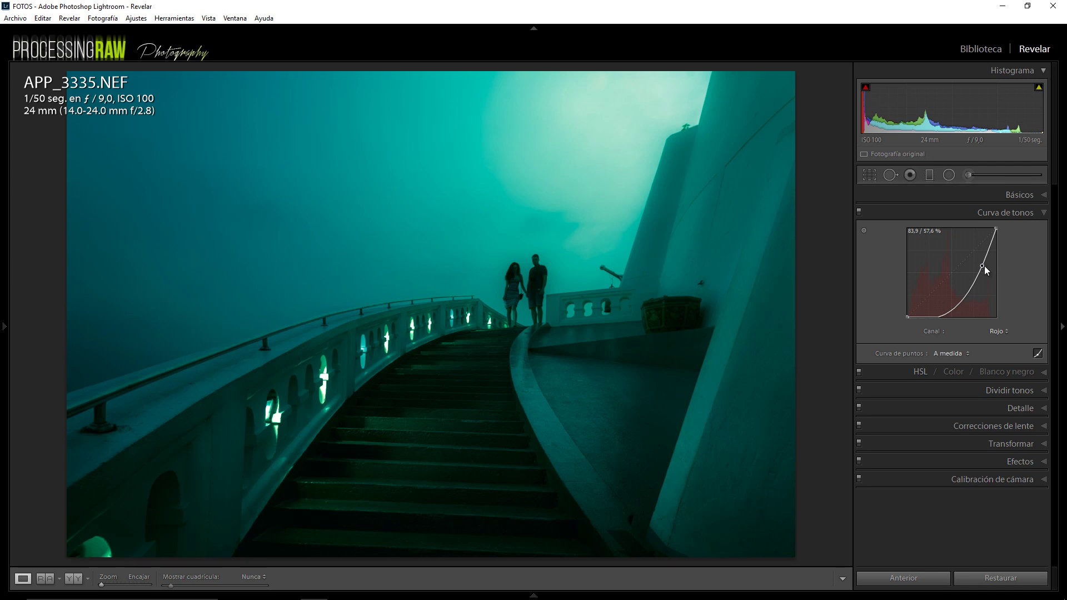
right_click(985, 266)
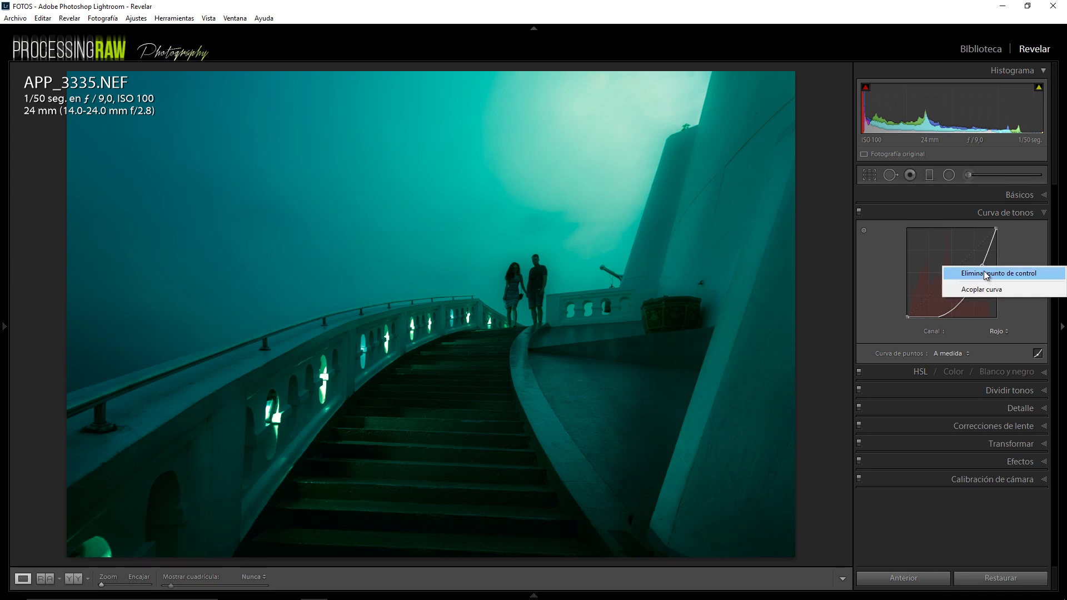
left_click(986, 276)
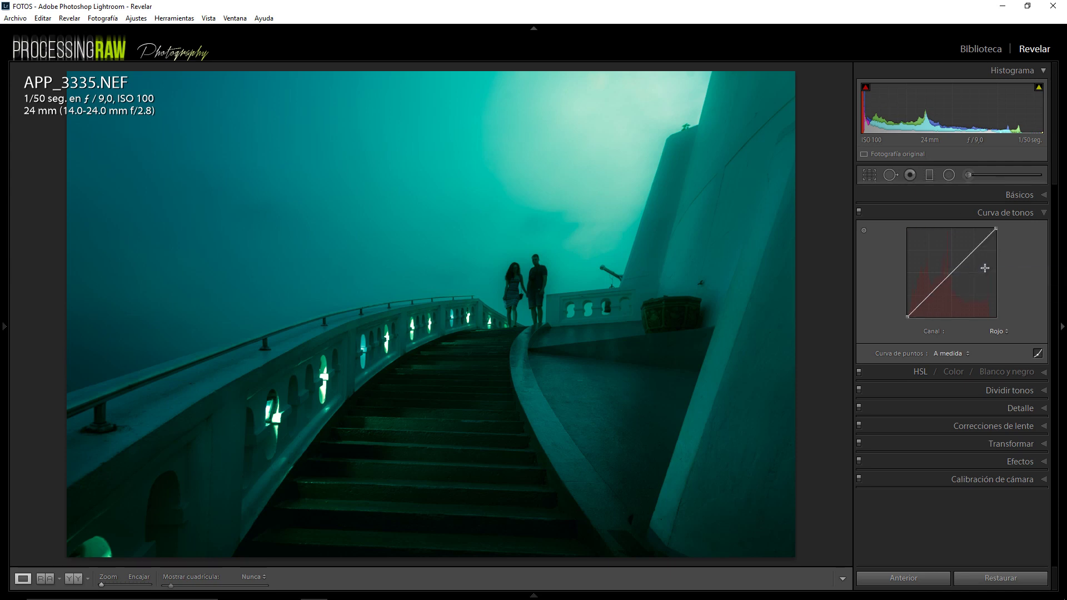
left_click(951, 273)
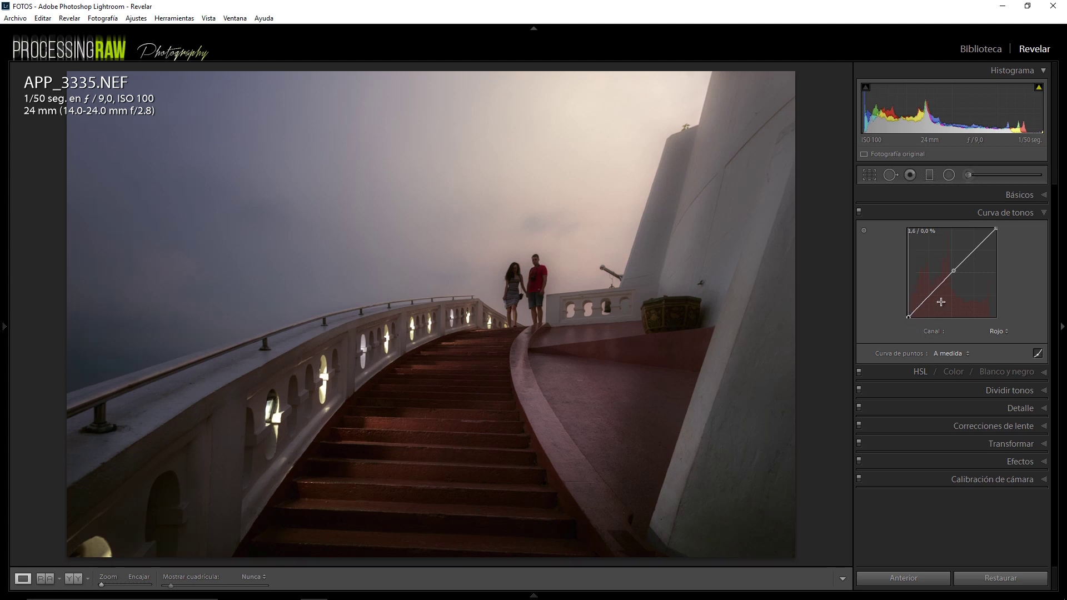
left_click_drag(995, 226, 994, 227)
left_click(1005, 334)
left_click(972, 368)
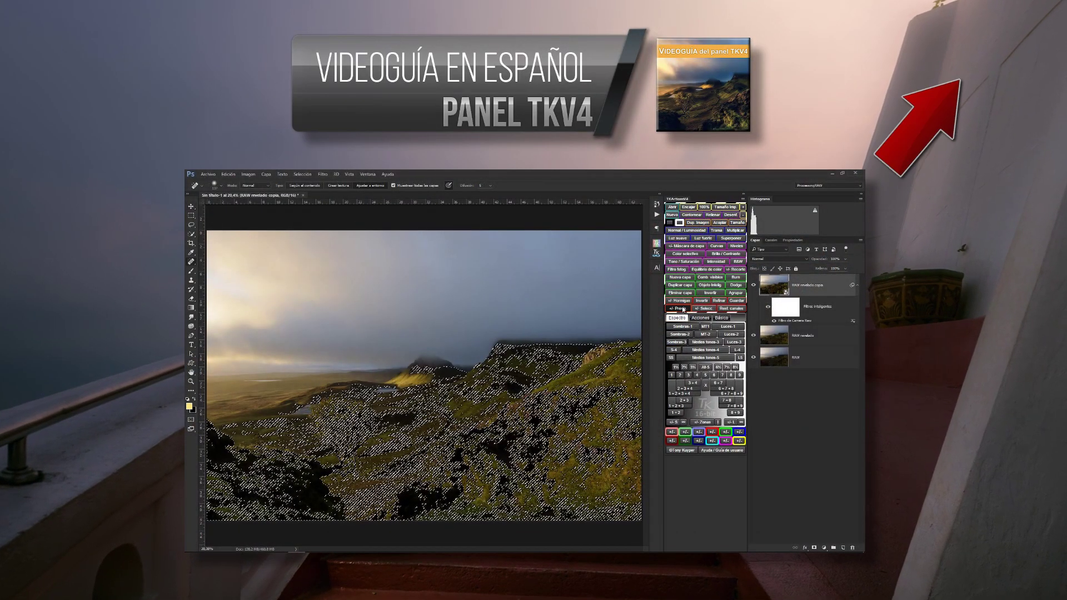
Step: Preview the TKV4 selection as a red overlay, refine it with Sombras-3, and apply it as a layer mask
left_click(682, 309)
left_click(684, 337)
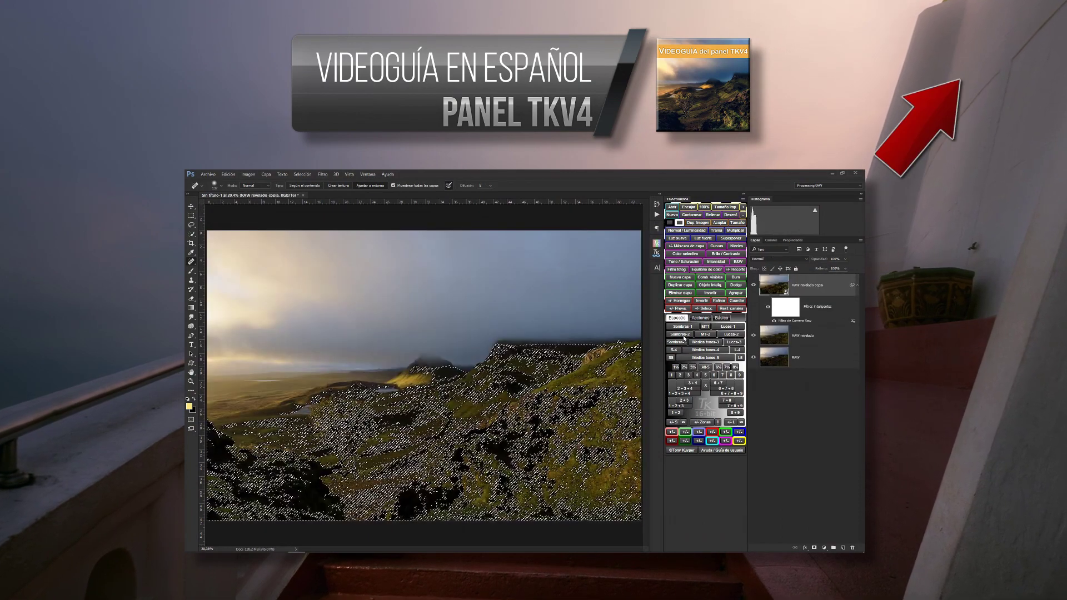
left_click(673, 422)
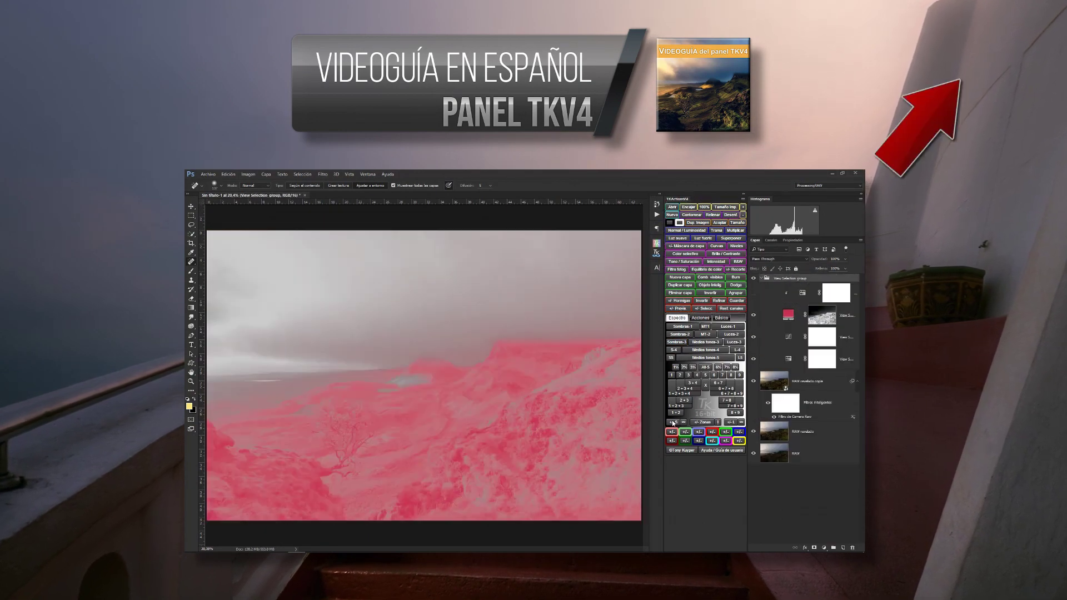
left_click(681, 341)
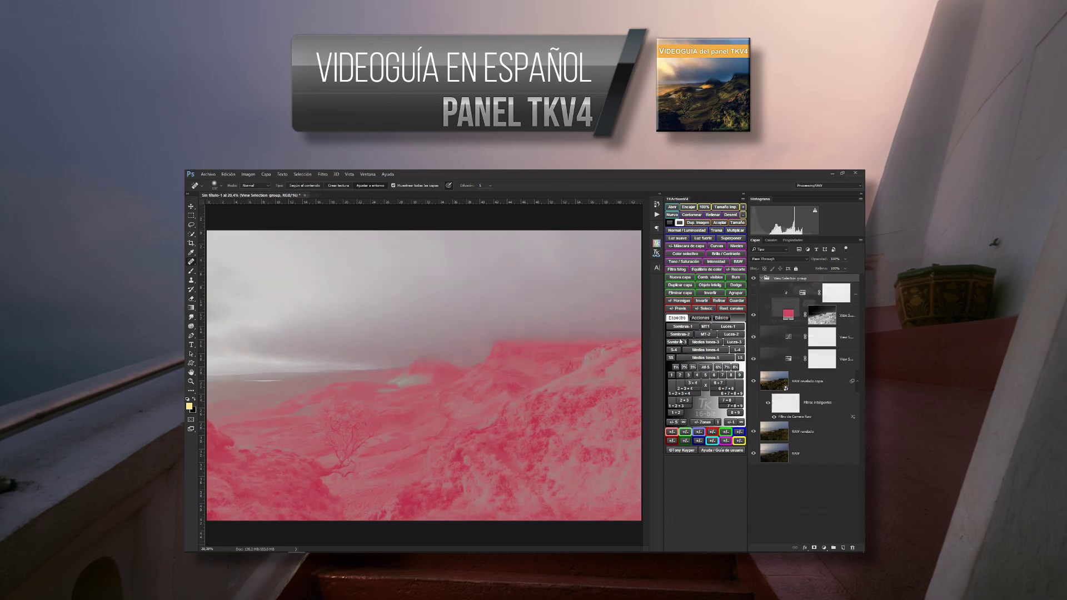
left_click(807, 286, "alt")
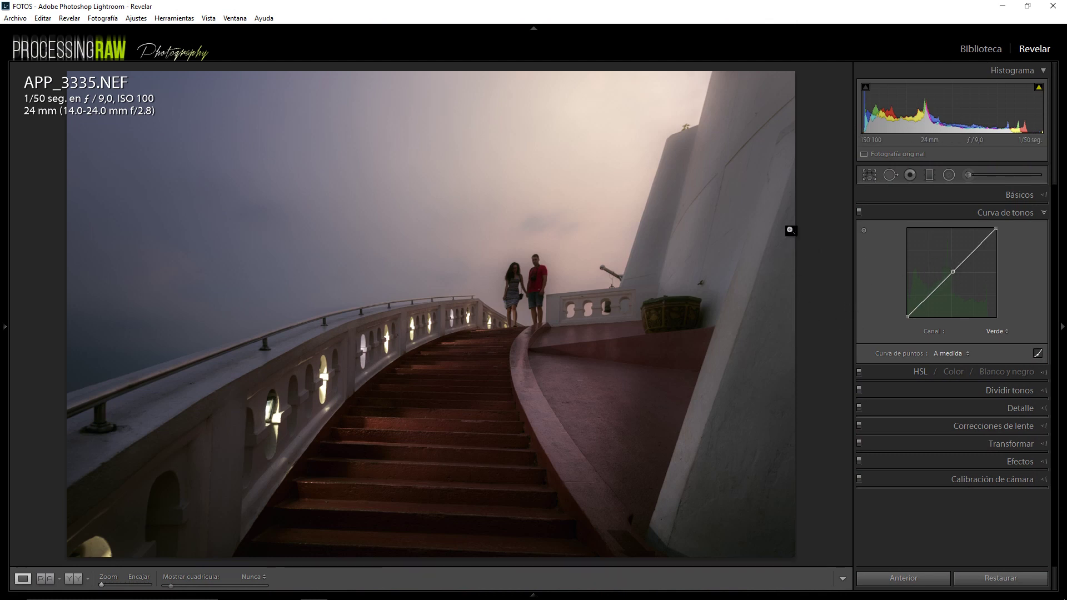
key("backslash")
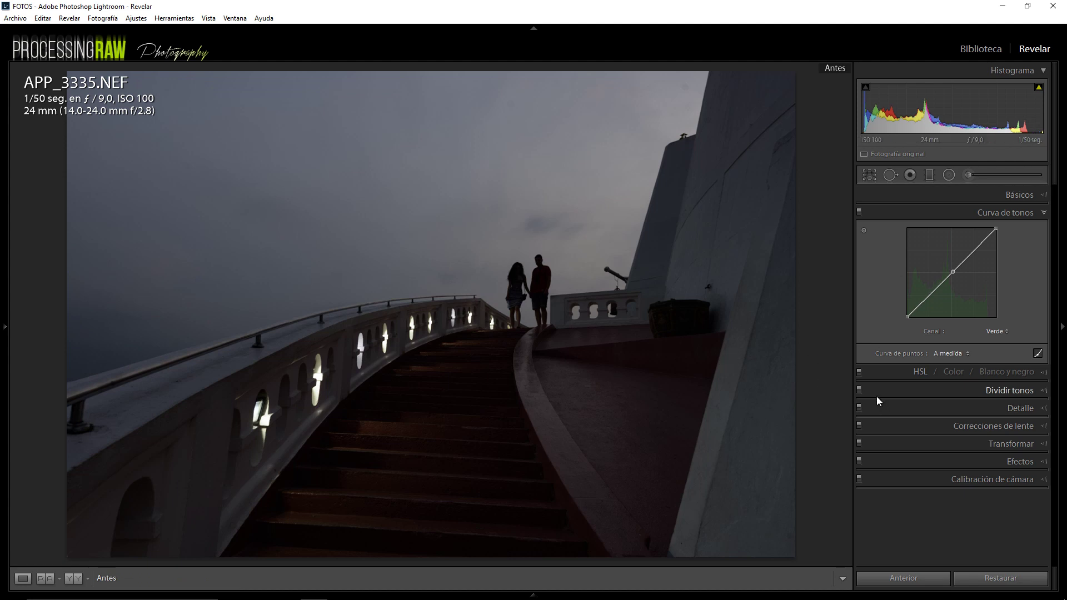
key("backslash")
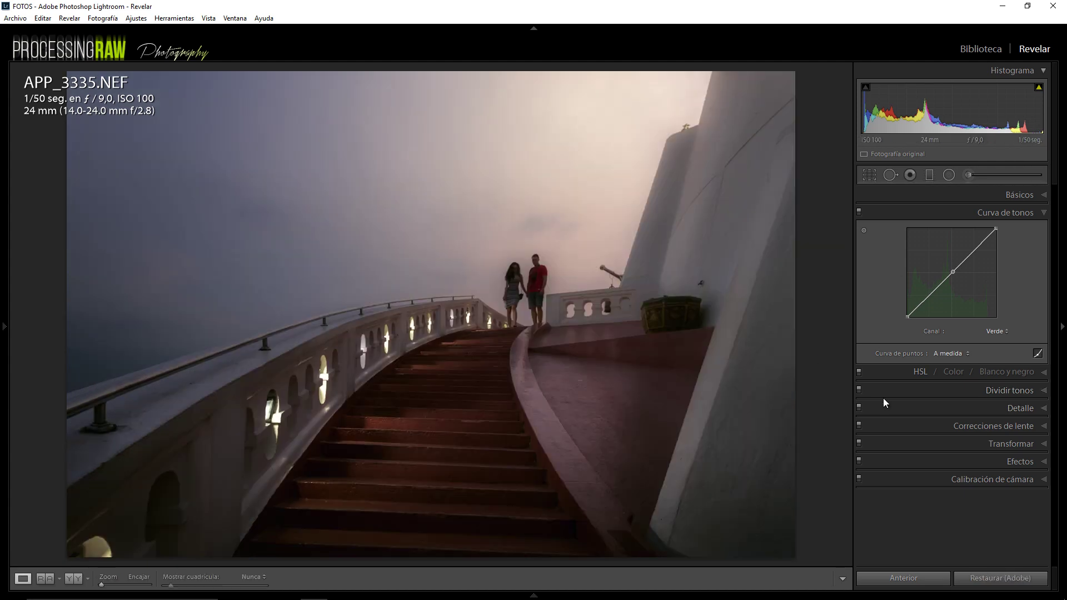
key("backslash")
key("backslash")
key("backslash")
key("backslash")
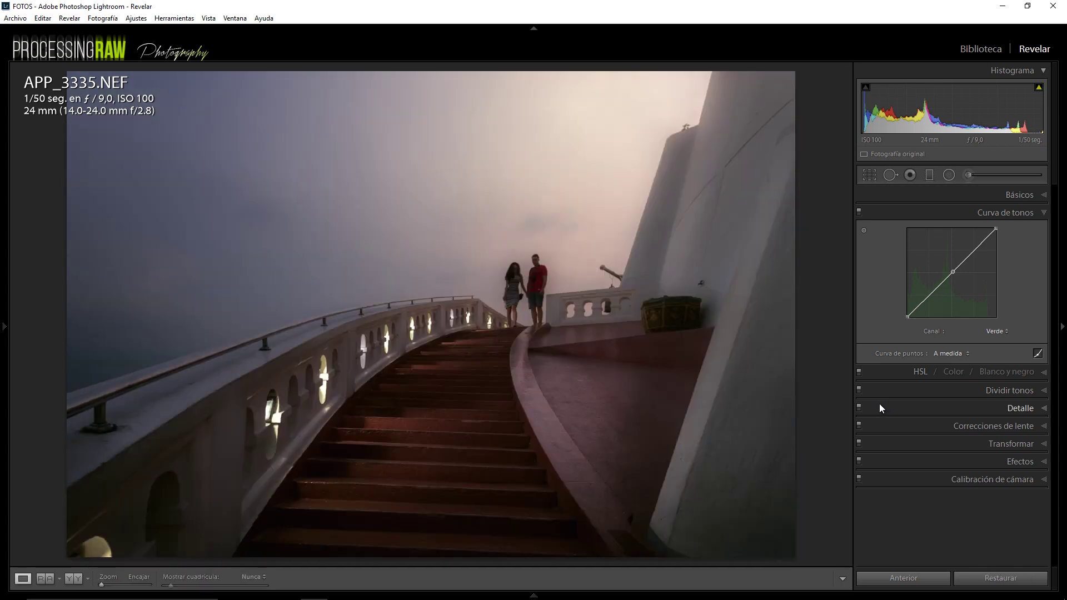